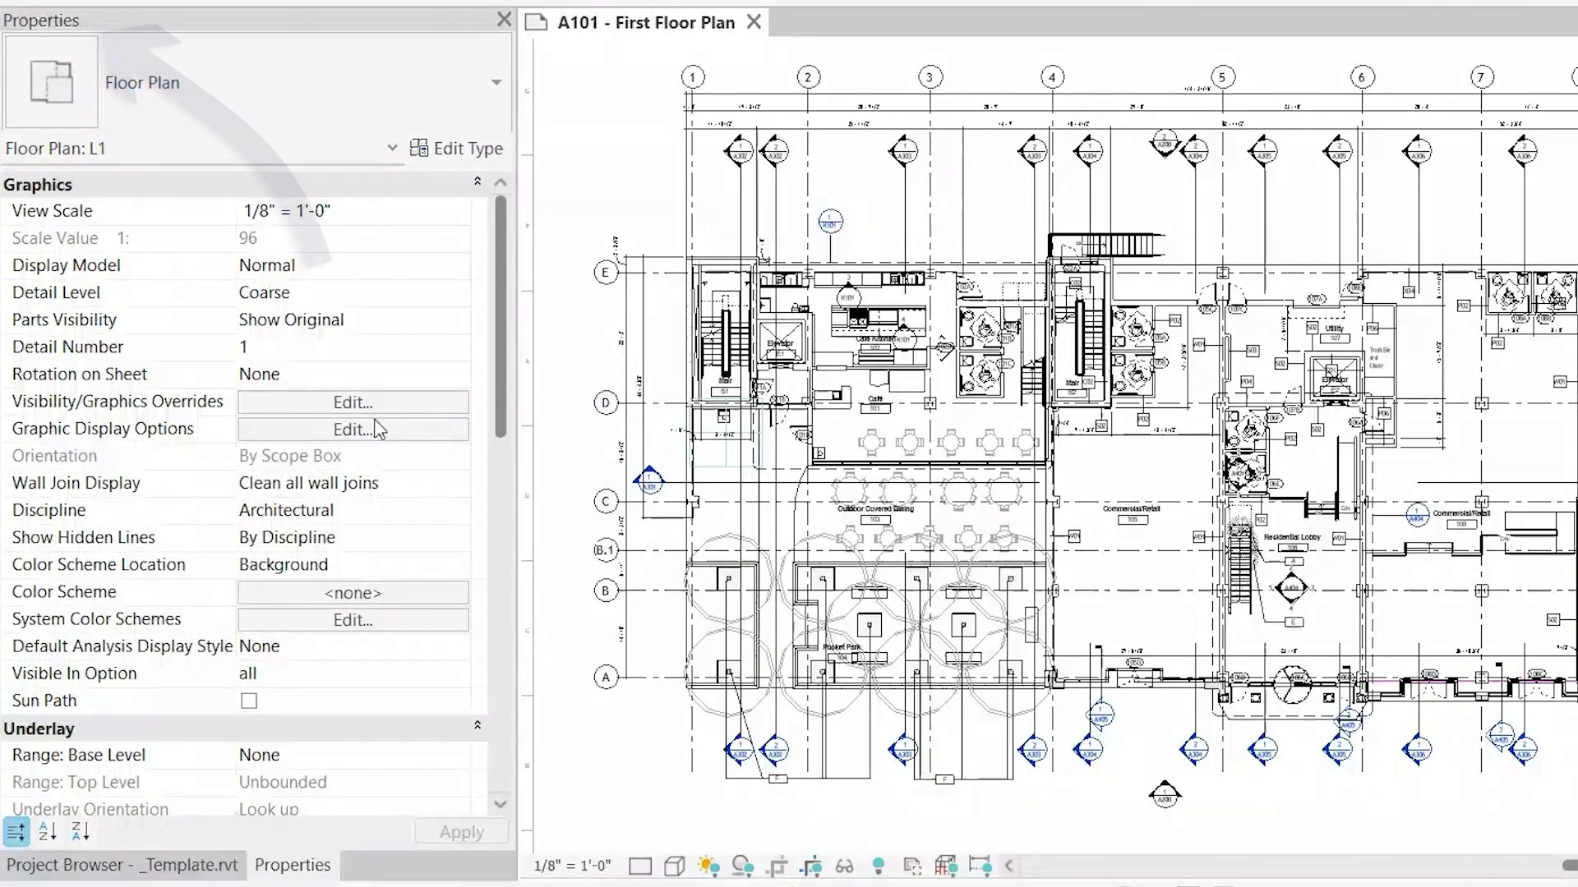
In L1's VG overrides, hide all model categories and apply, then show them again and apply
{"action": "key", "text": "v"}
{"action": "key", "text": "g"}
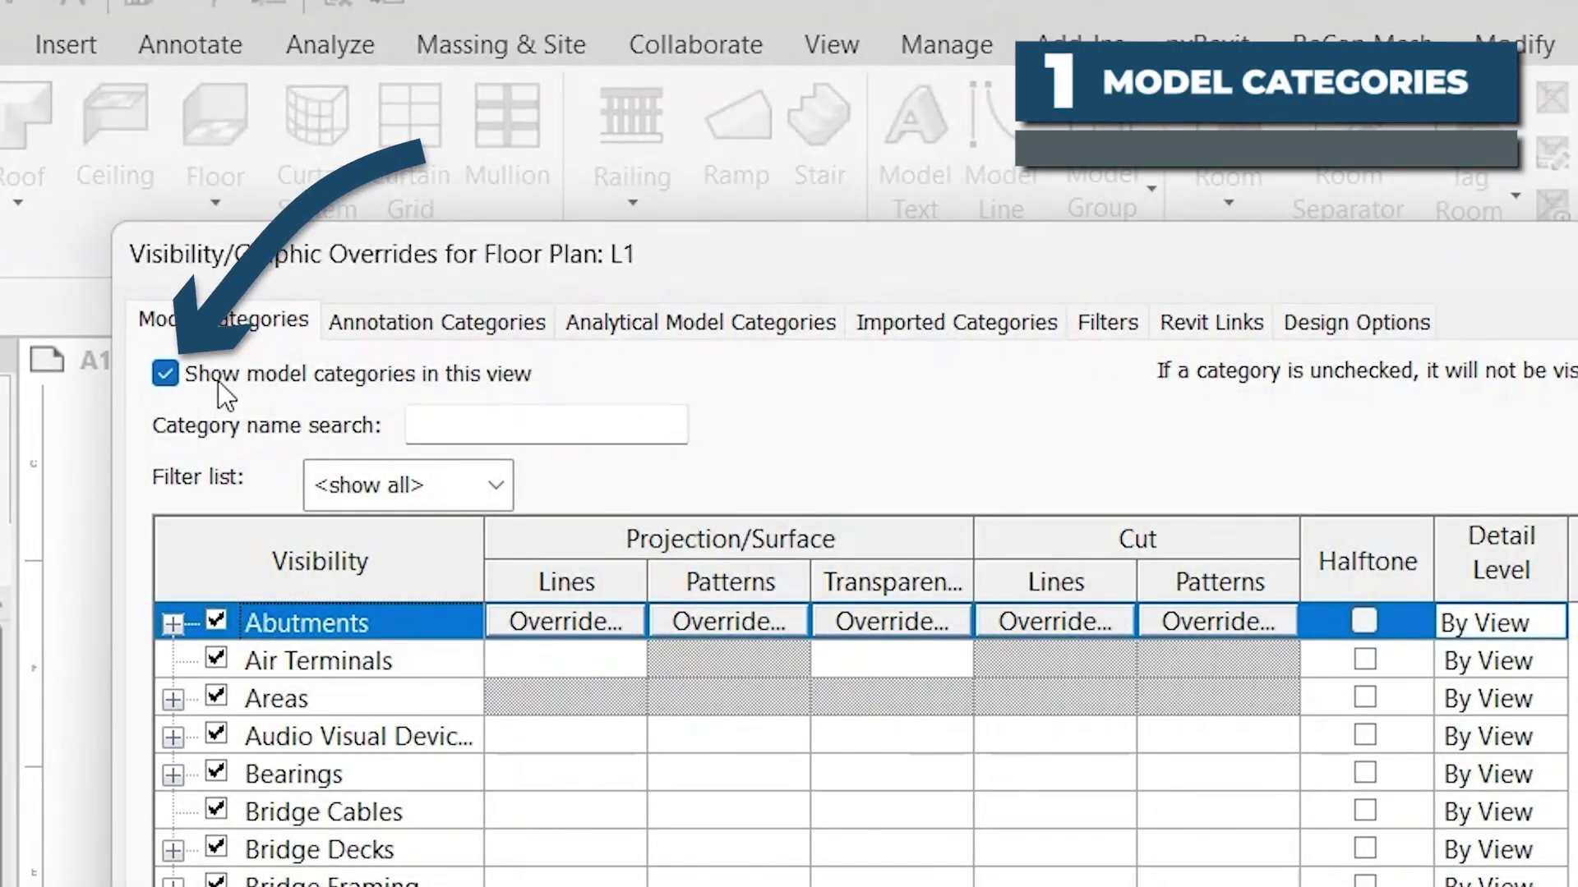
{"action": "left_click", "coordinate": [212, 379]}
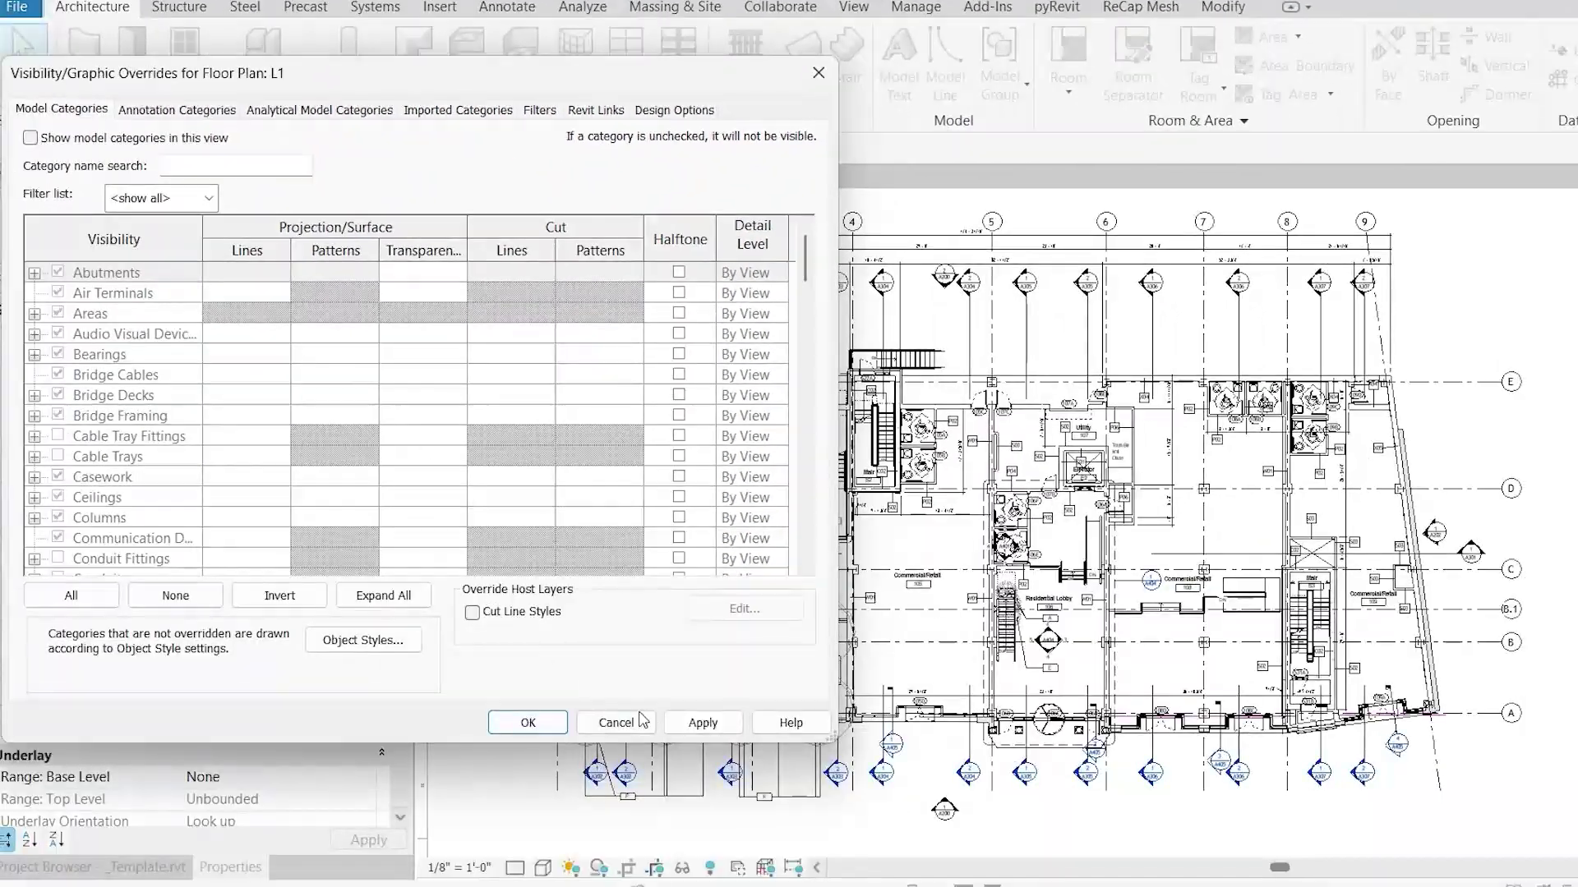
{"action": "left_click", "coordinate": [703, 722]}
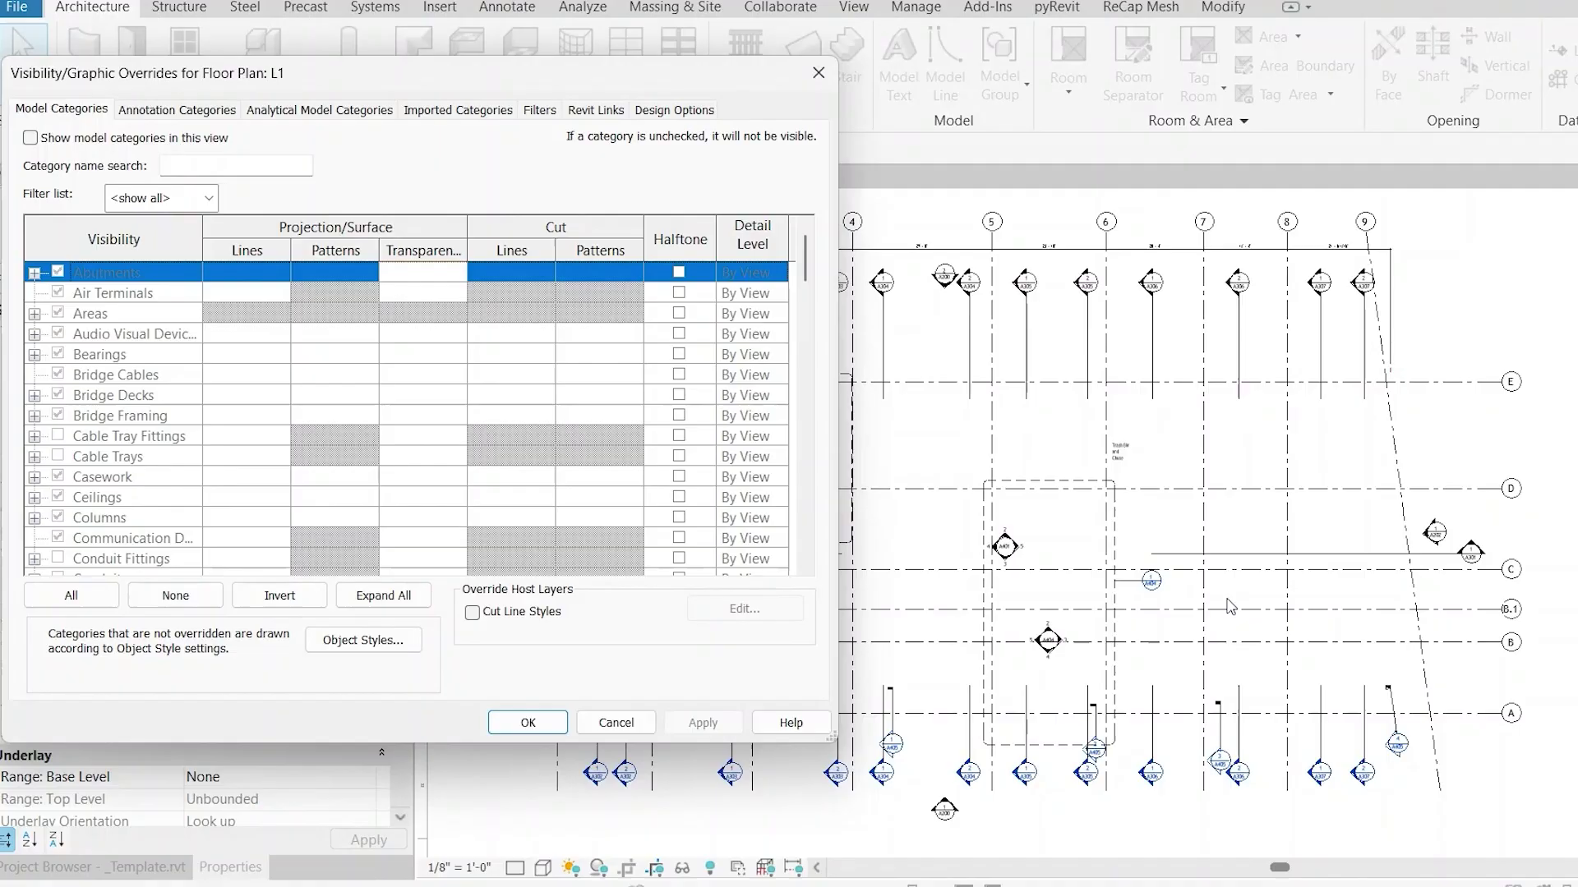
{"action": "left_click", "coordinate": [30, 137]}
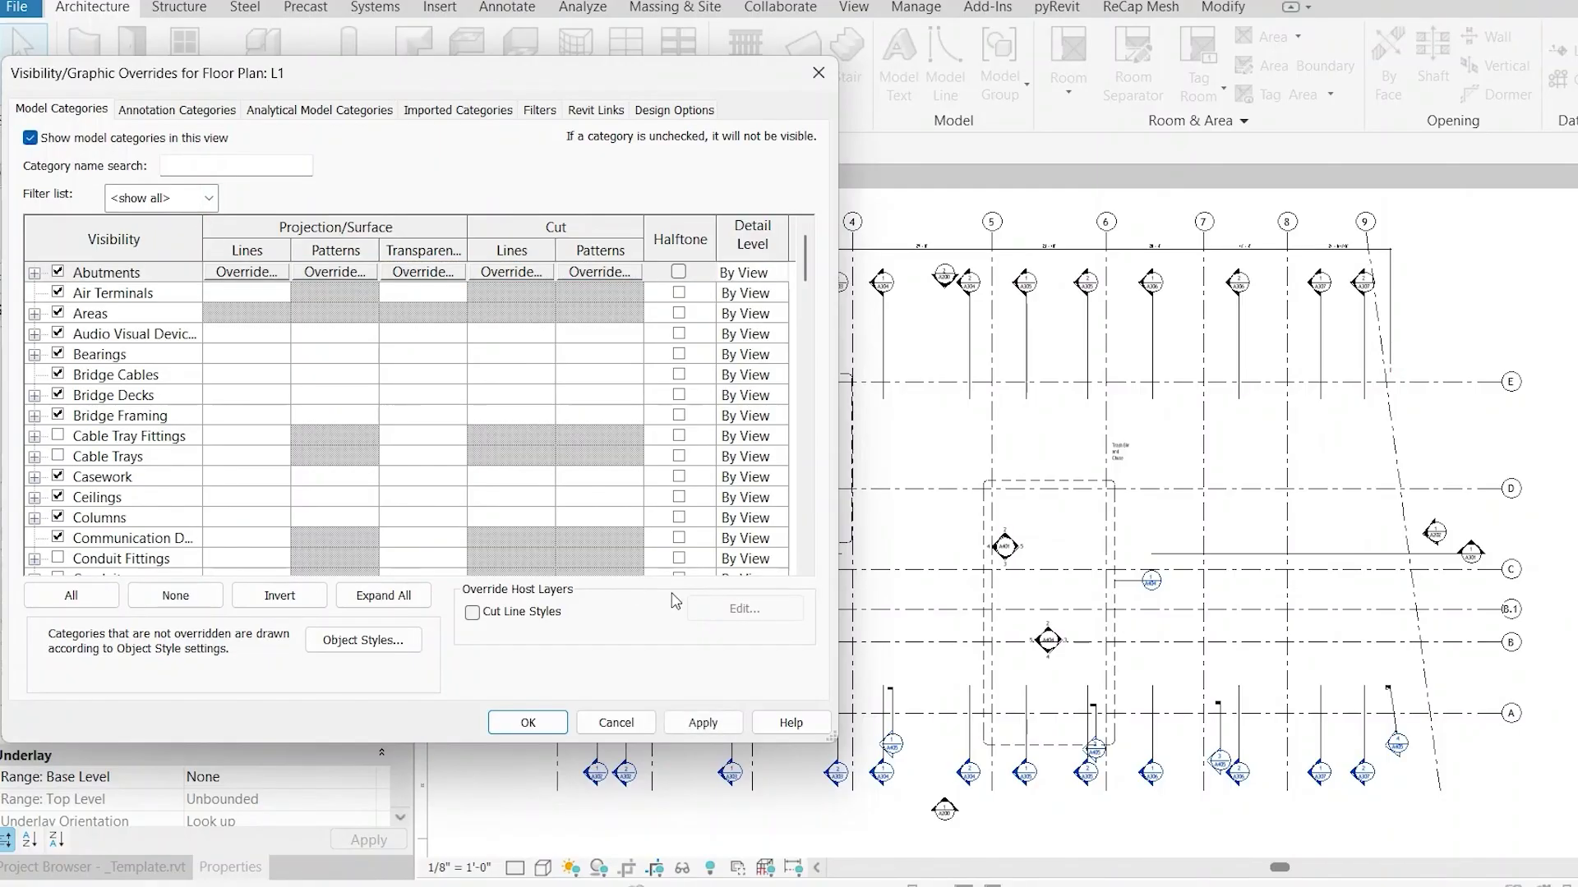
{"action": "left_click", "coordinate": [734, 728]}
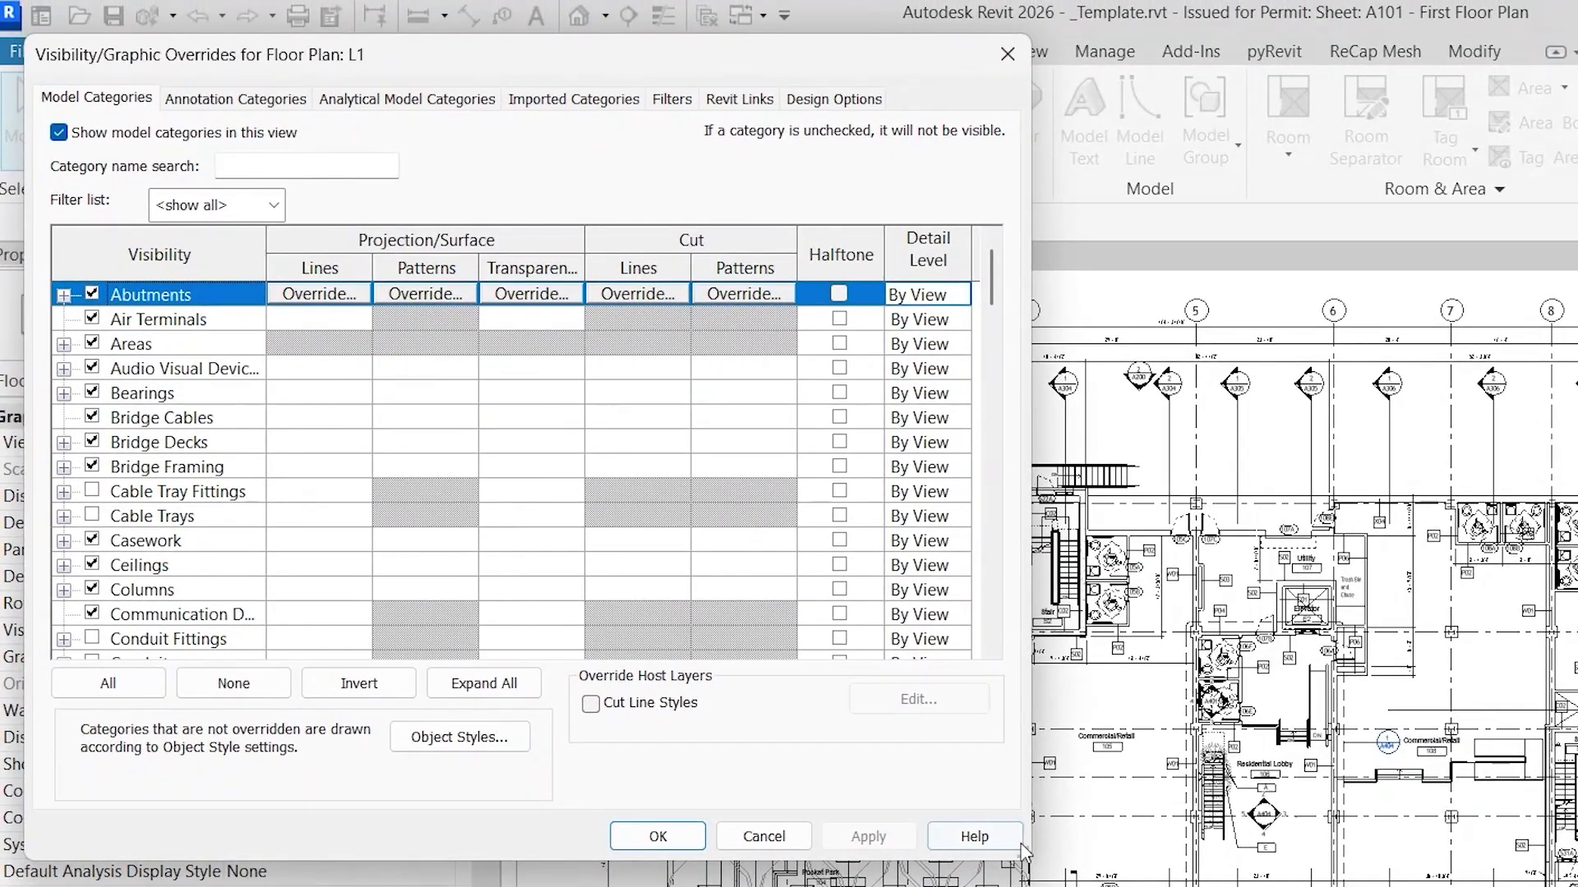
Turn the Walls category off and apply, turn it back on, and accept the dialog with OK
{"action": "left_click_drag", "start_coordinate": [806, 269], "coordinate": [821, 426]}
{"action": "left_click_drag", "start_coordinate": [1010, 481], "coordinate": [1015, 652]}
{"action": "scroll", "coordinate": [526, 625], "scroll_direction": "up", "scroll_amount": 2}
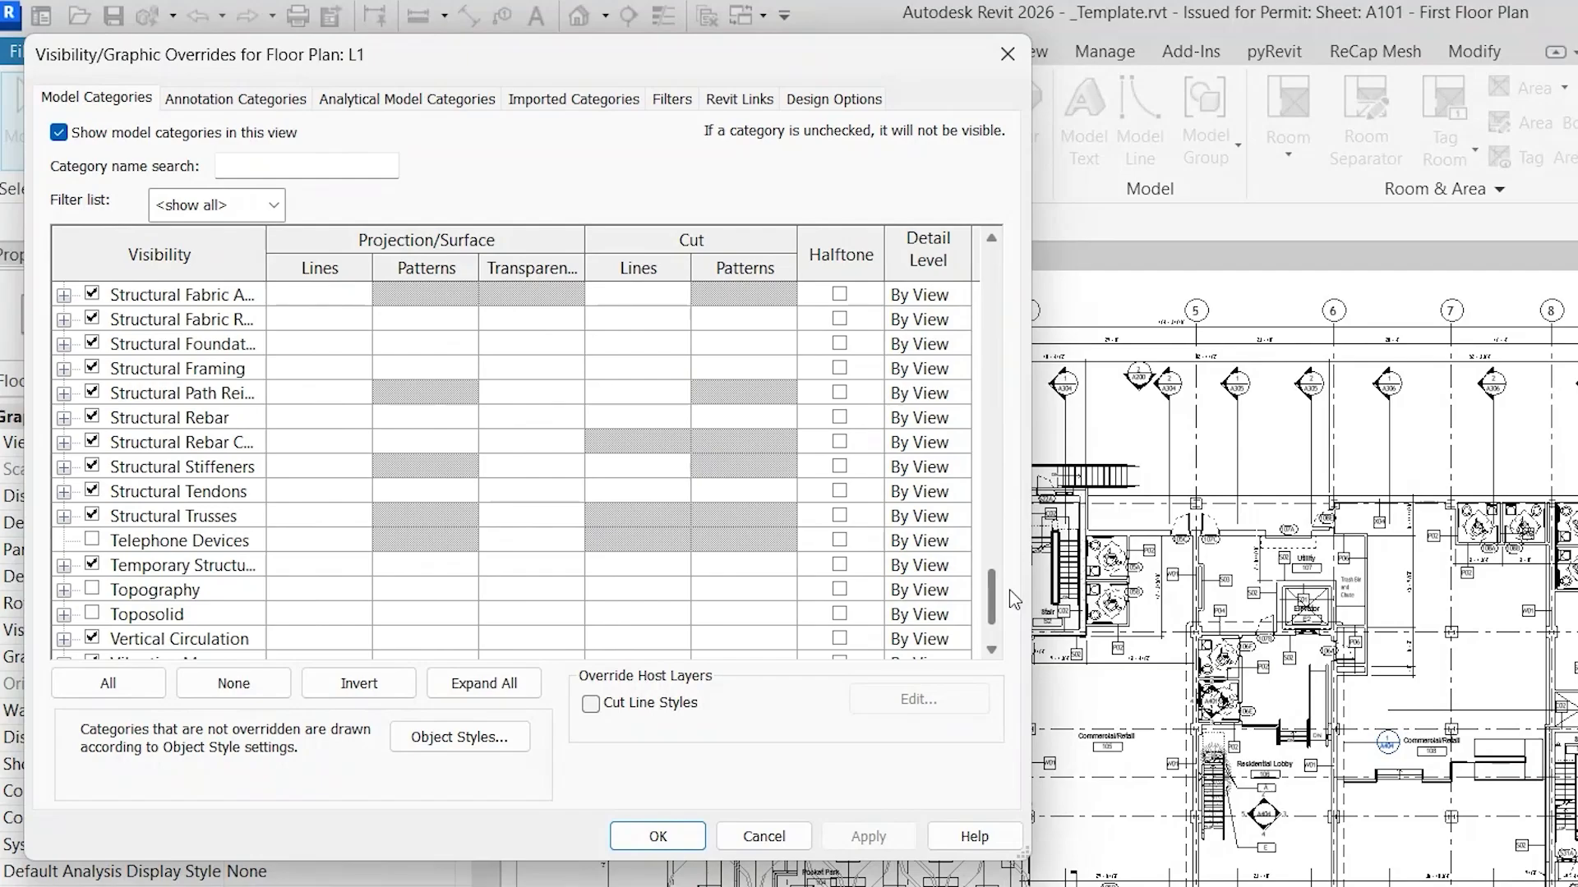
{"action": "scroll", "coordinate": [292, 584], "scroll_direction": "down", "scroll_amount": 2}
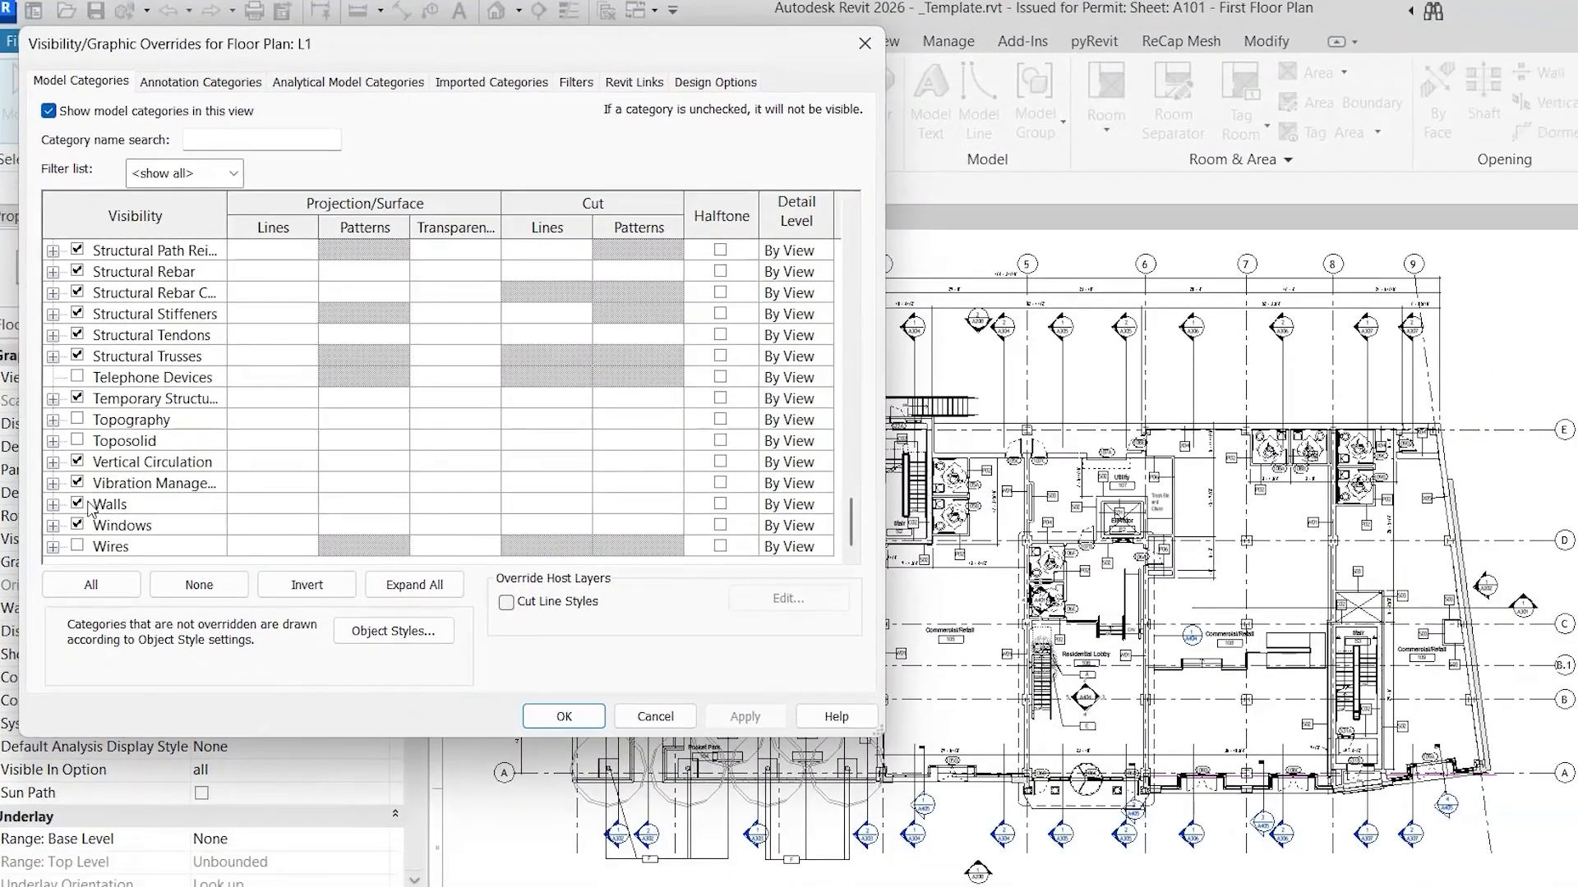
{"action": "left_click", "coordinate": [92, 589]}
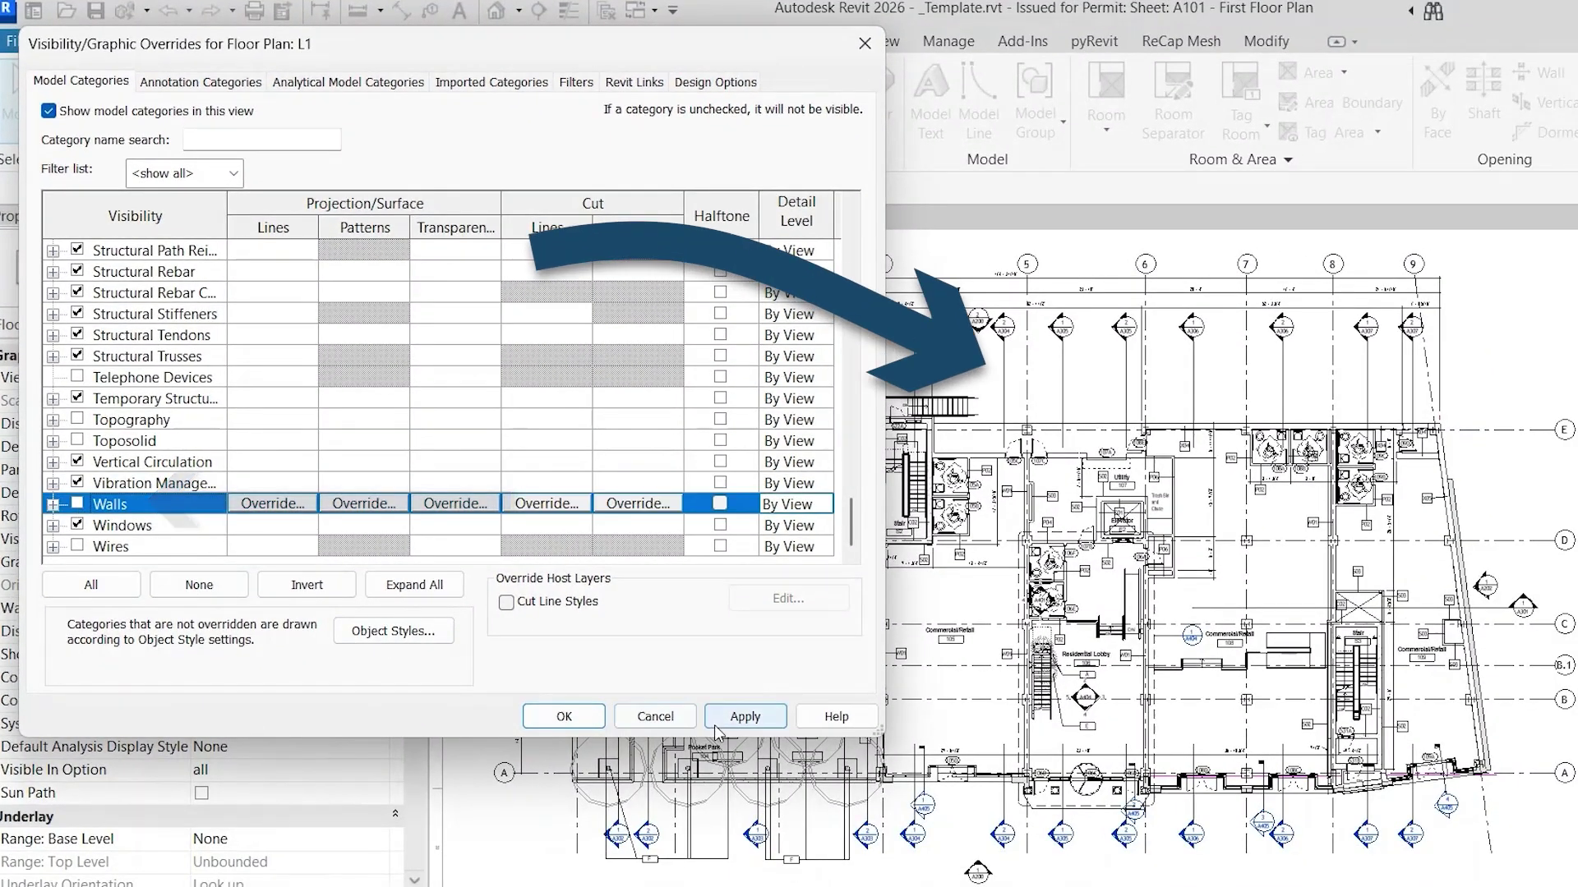
{"action": "left_click", "coordinate": [745, 717]}
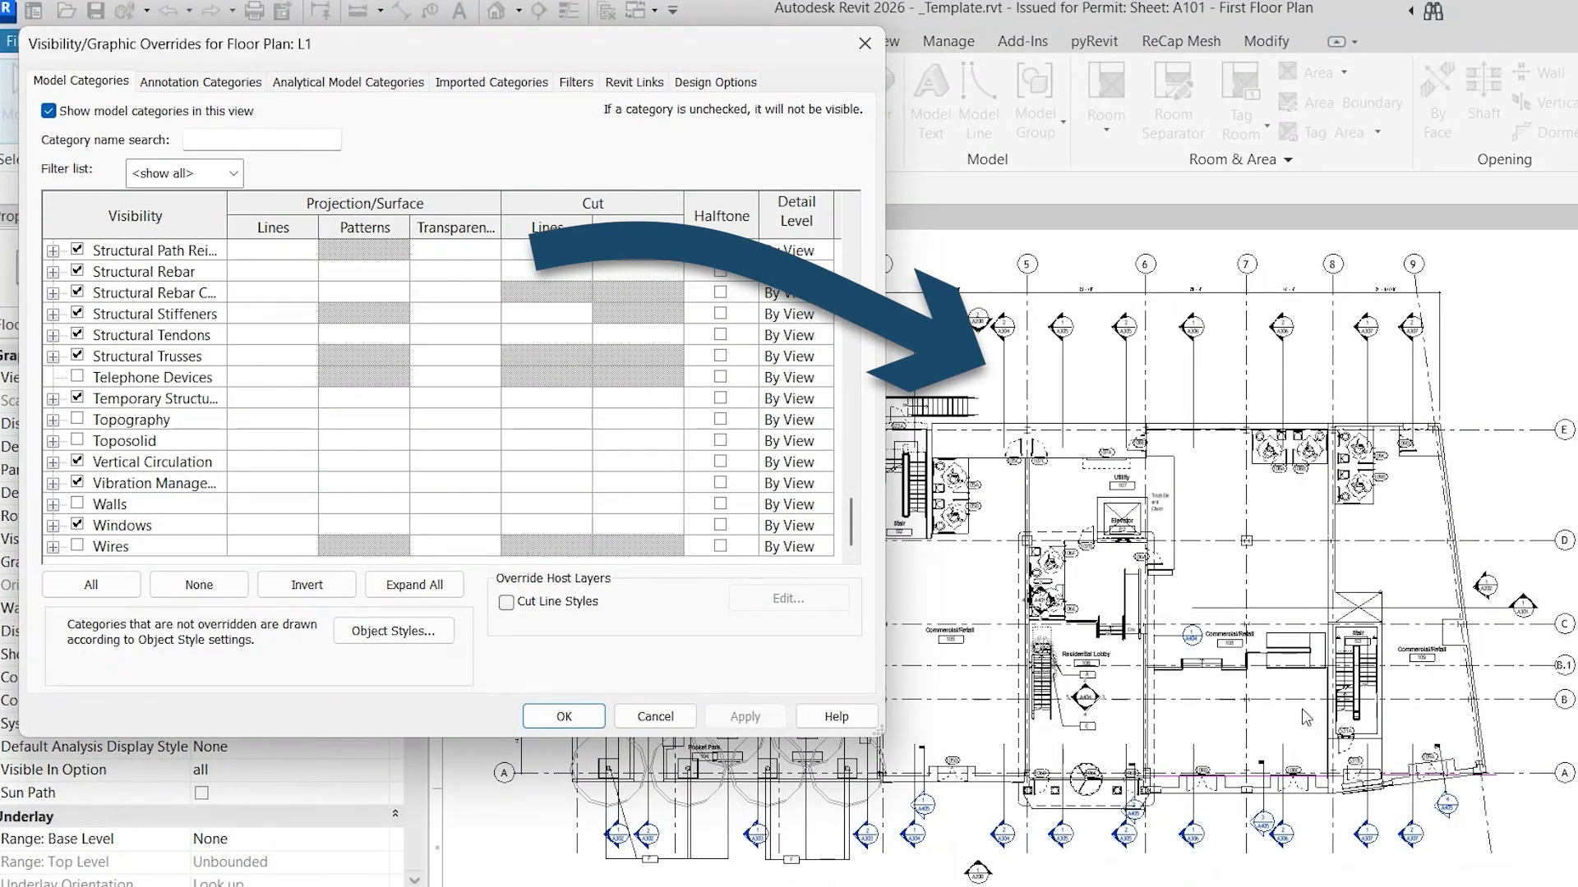
{"action": "left_click", "coordinate": [77, 504]}
{"action": "left_click", "coordinate": [576, 721]}
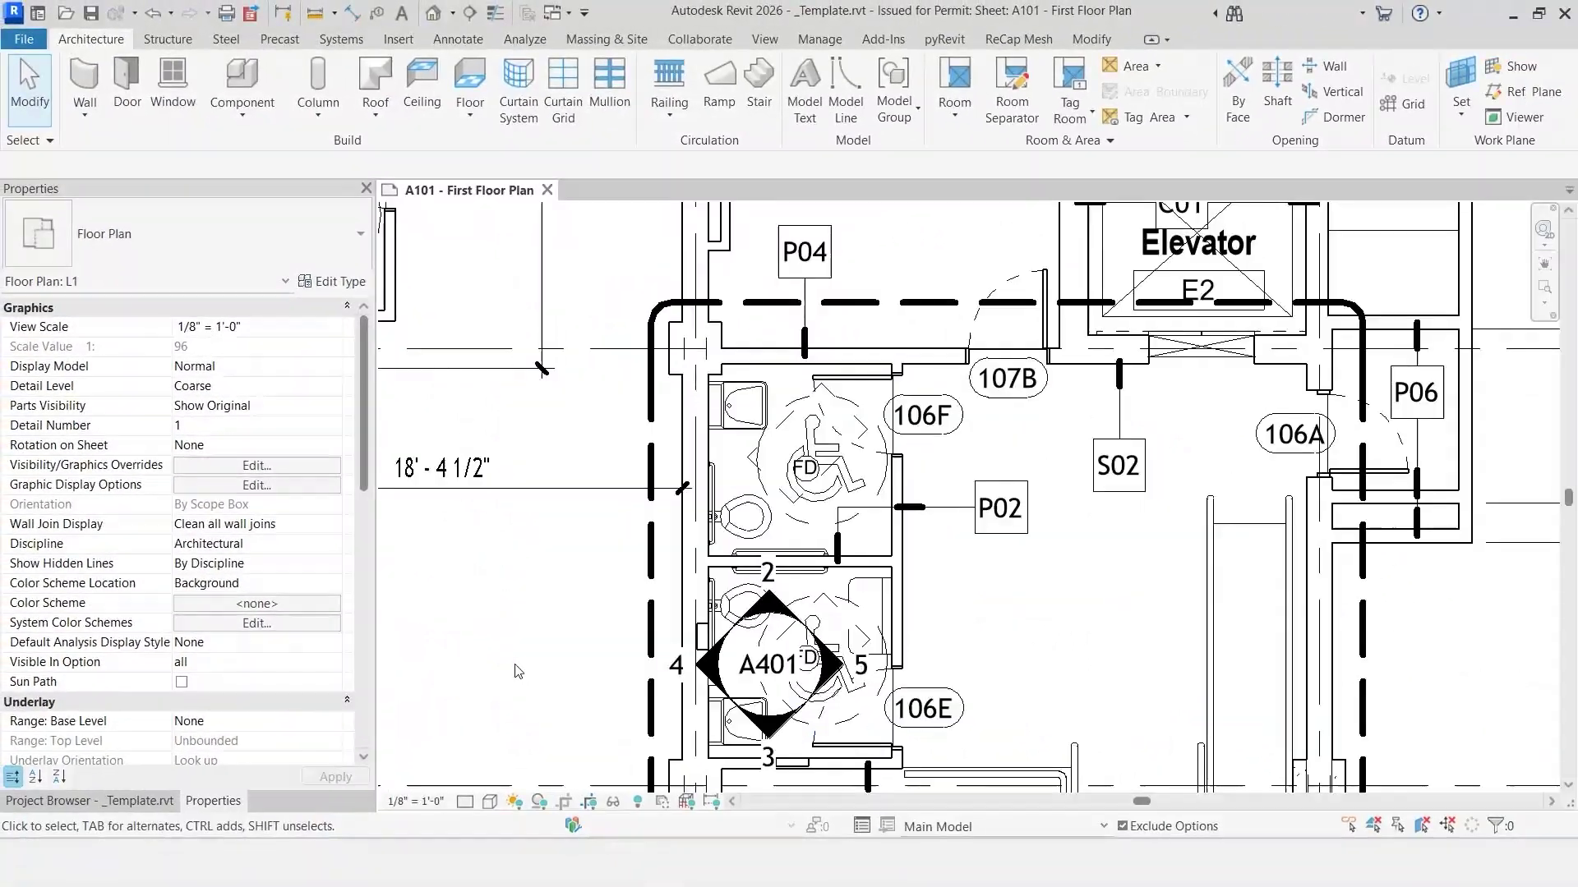
Reopen Visibility/Graphics Overrides for floor plan L1 from the Properties Edit button
{"action": "left_click", "coordinate": [325, 539]}
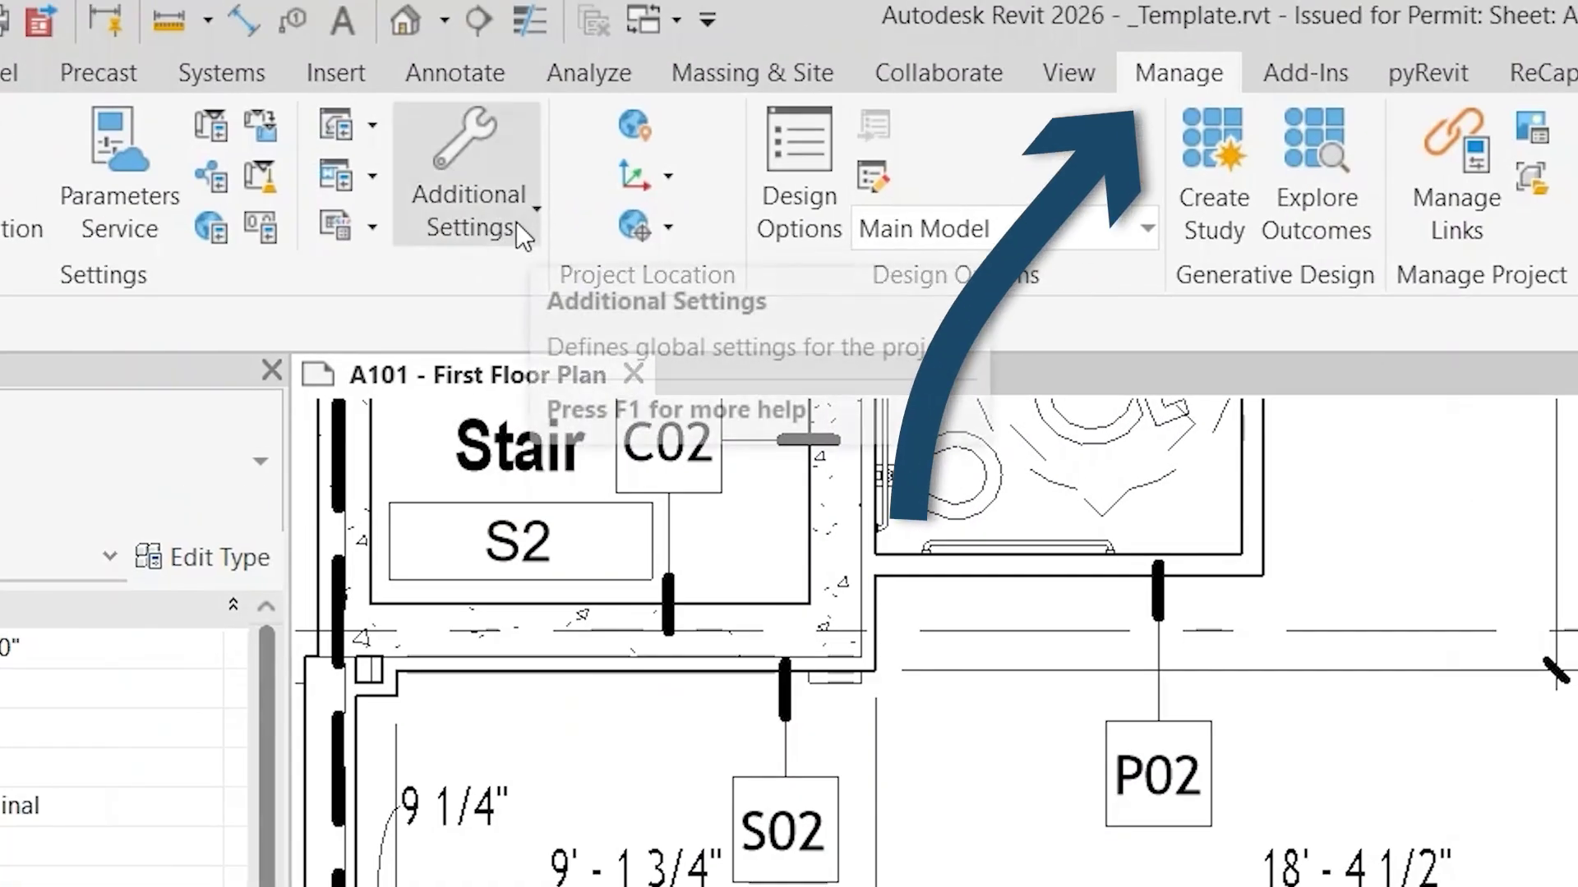
{"action": "left_click", "coordinate": [516, 220]}
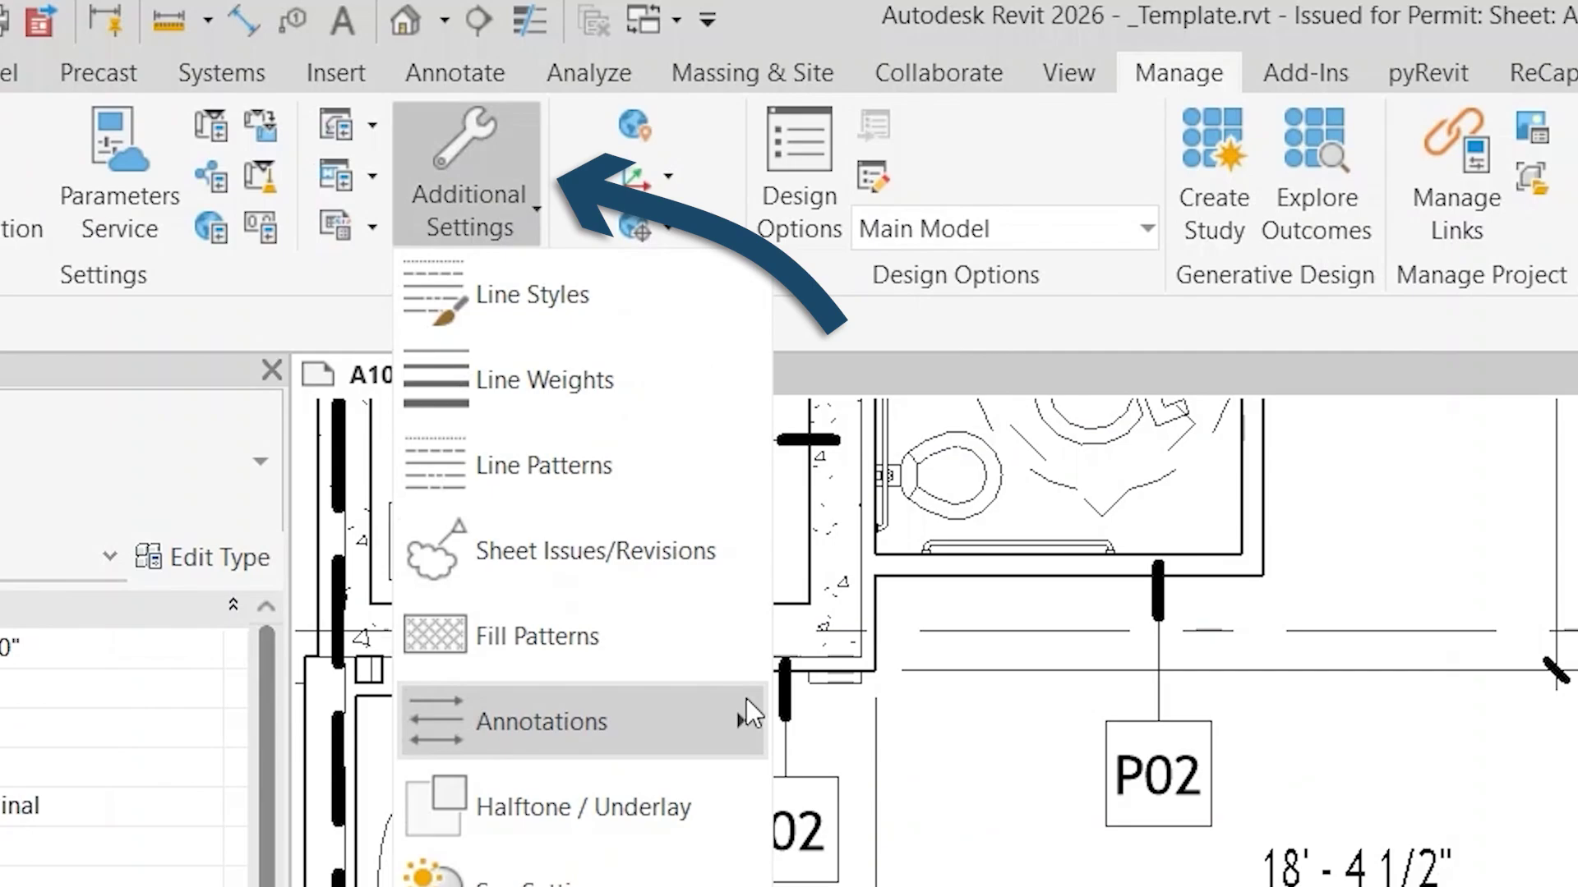
{"action": "left_click", "coordinate": [561, 684]}
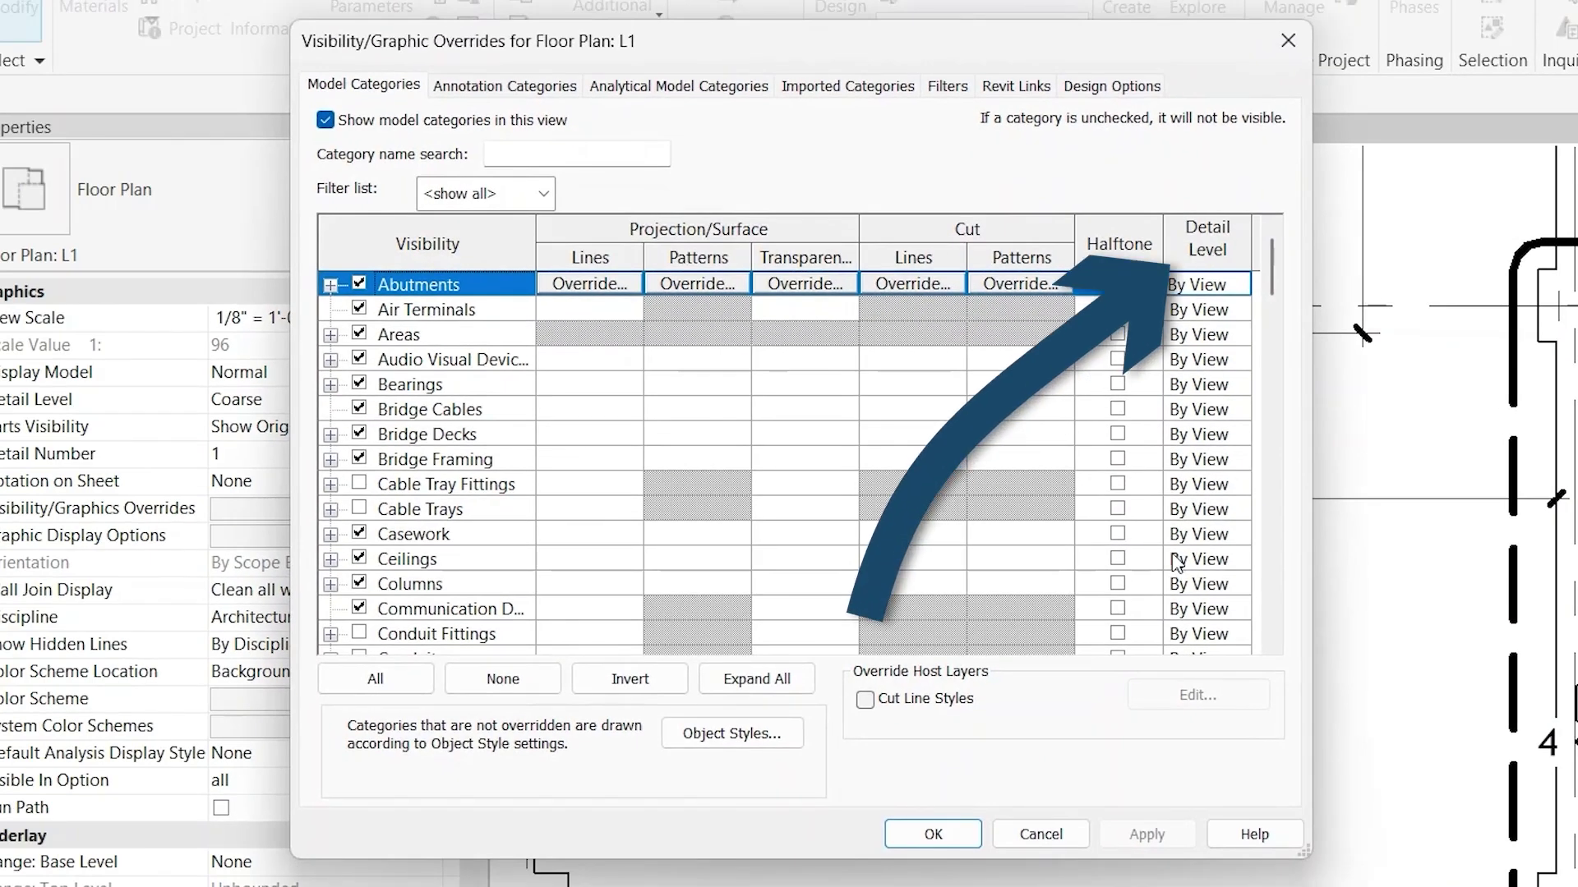
{"action": "left_click", "coordinate": [1241, 286]}
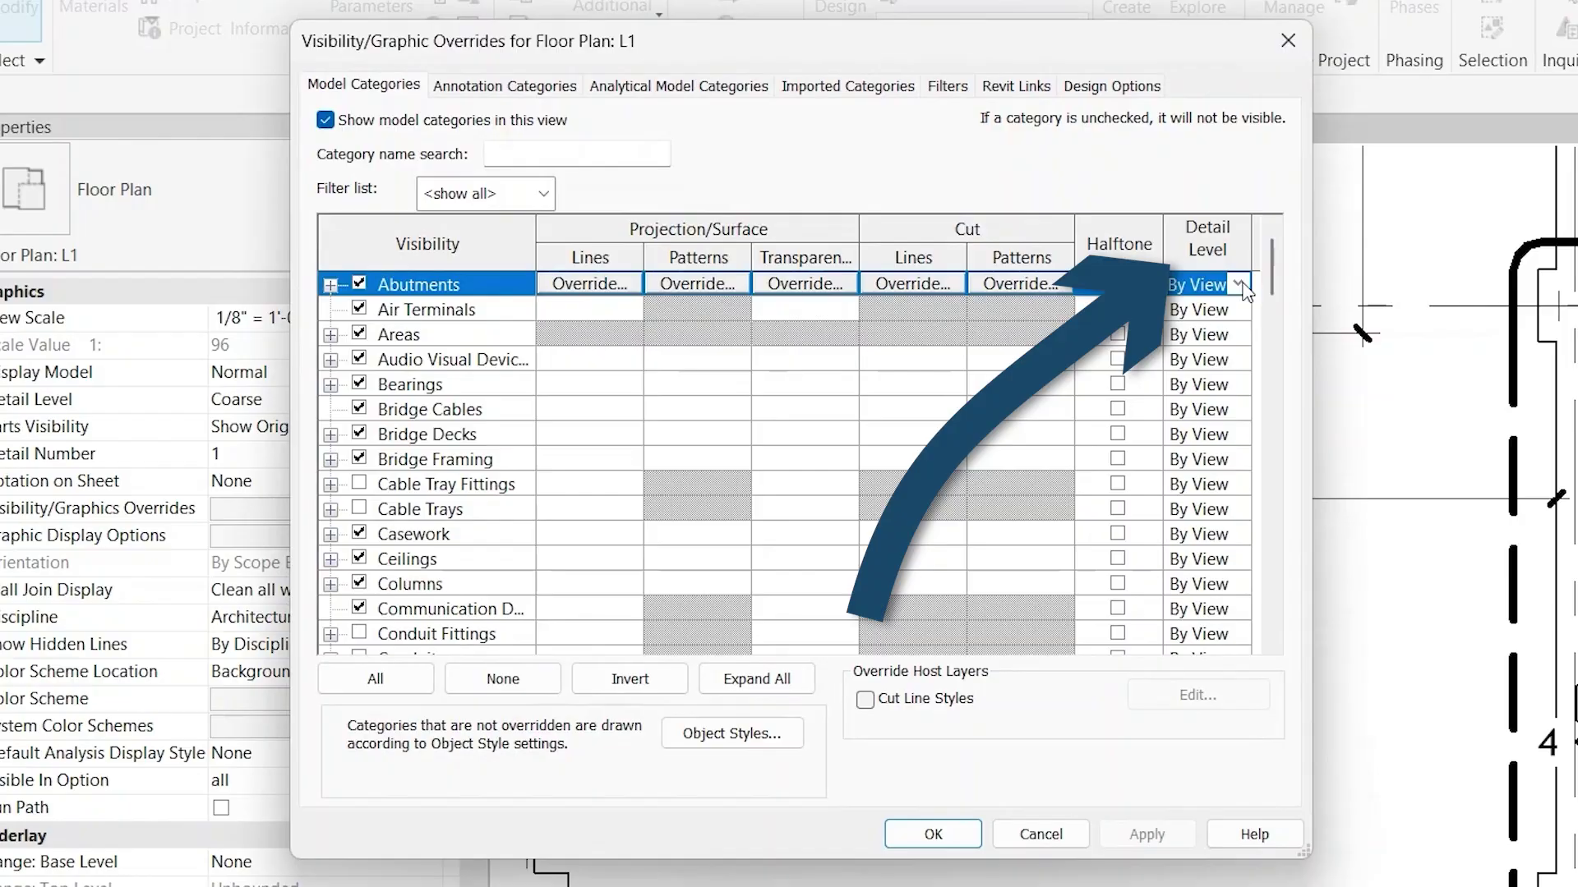
{"action": "left_click", "coordinate": [1239, 285]}
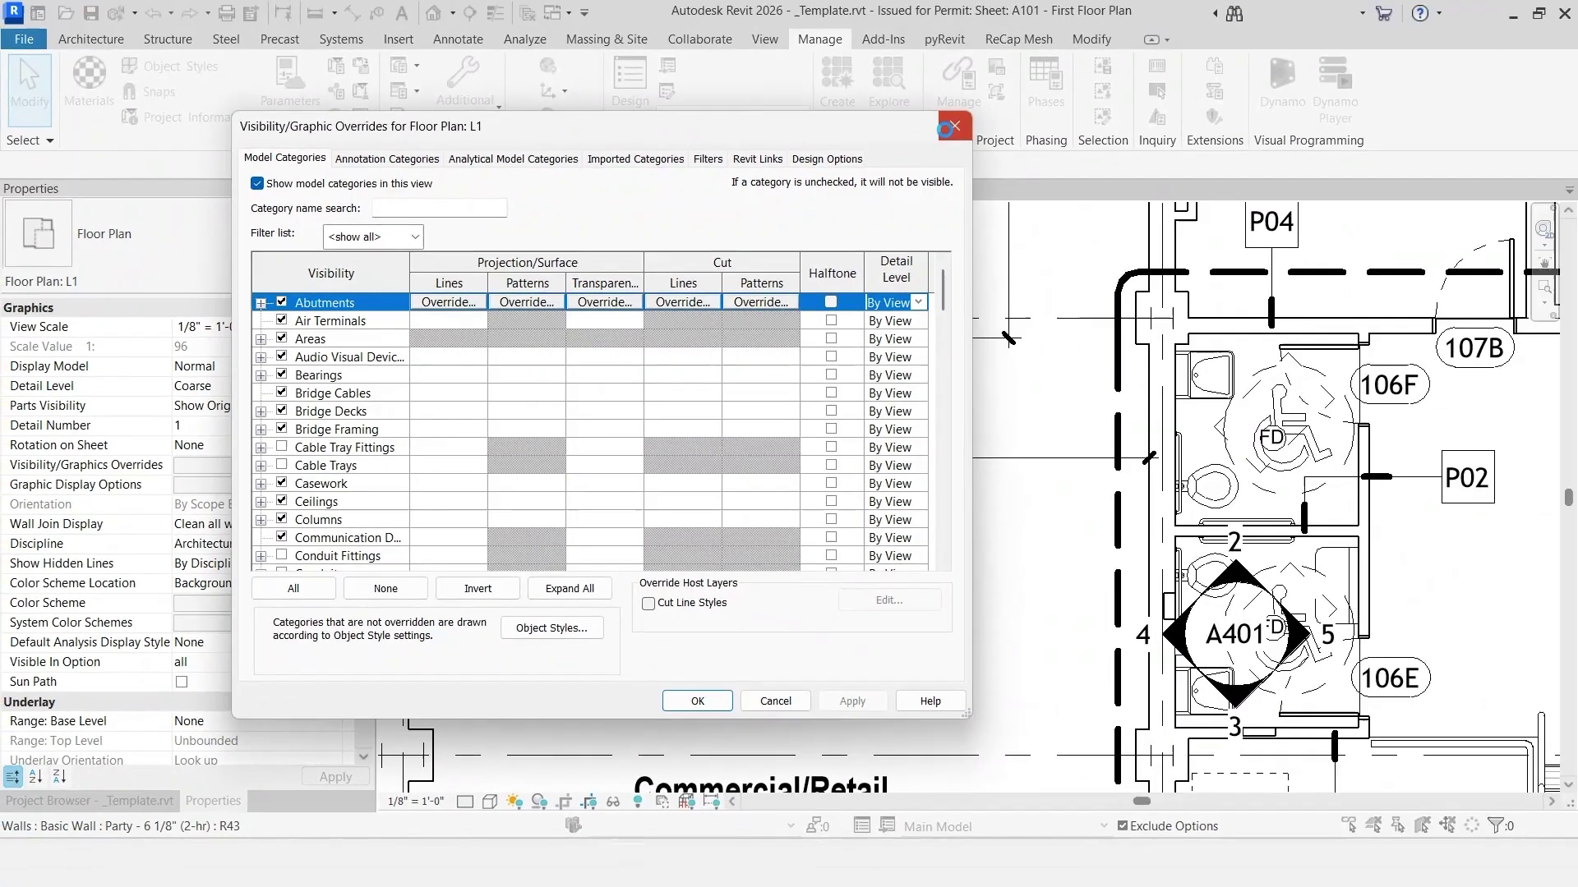
{"action": "left_click", "coordinate": [933, 834]}
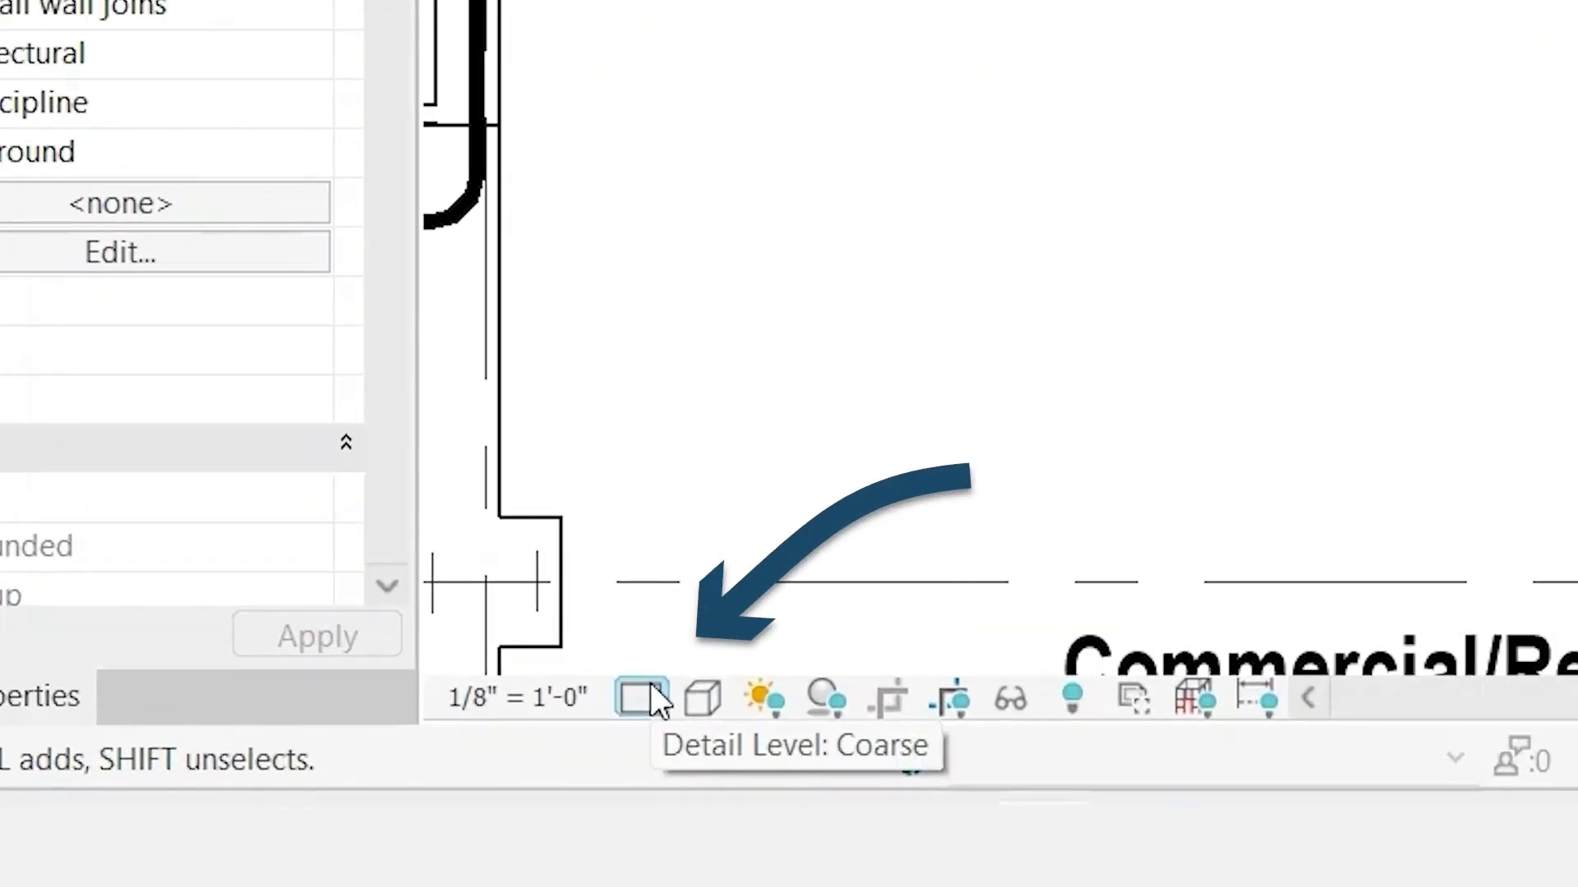
{"action": "left_click", "coordinate": [466, 802]}
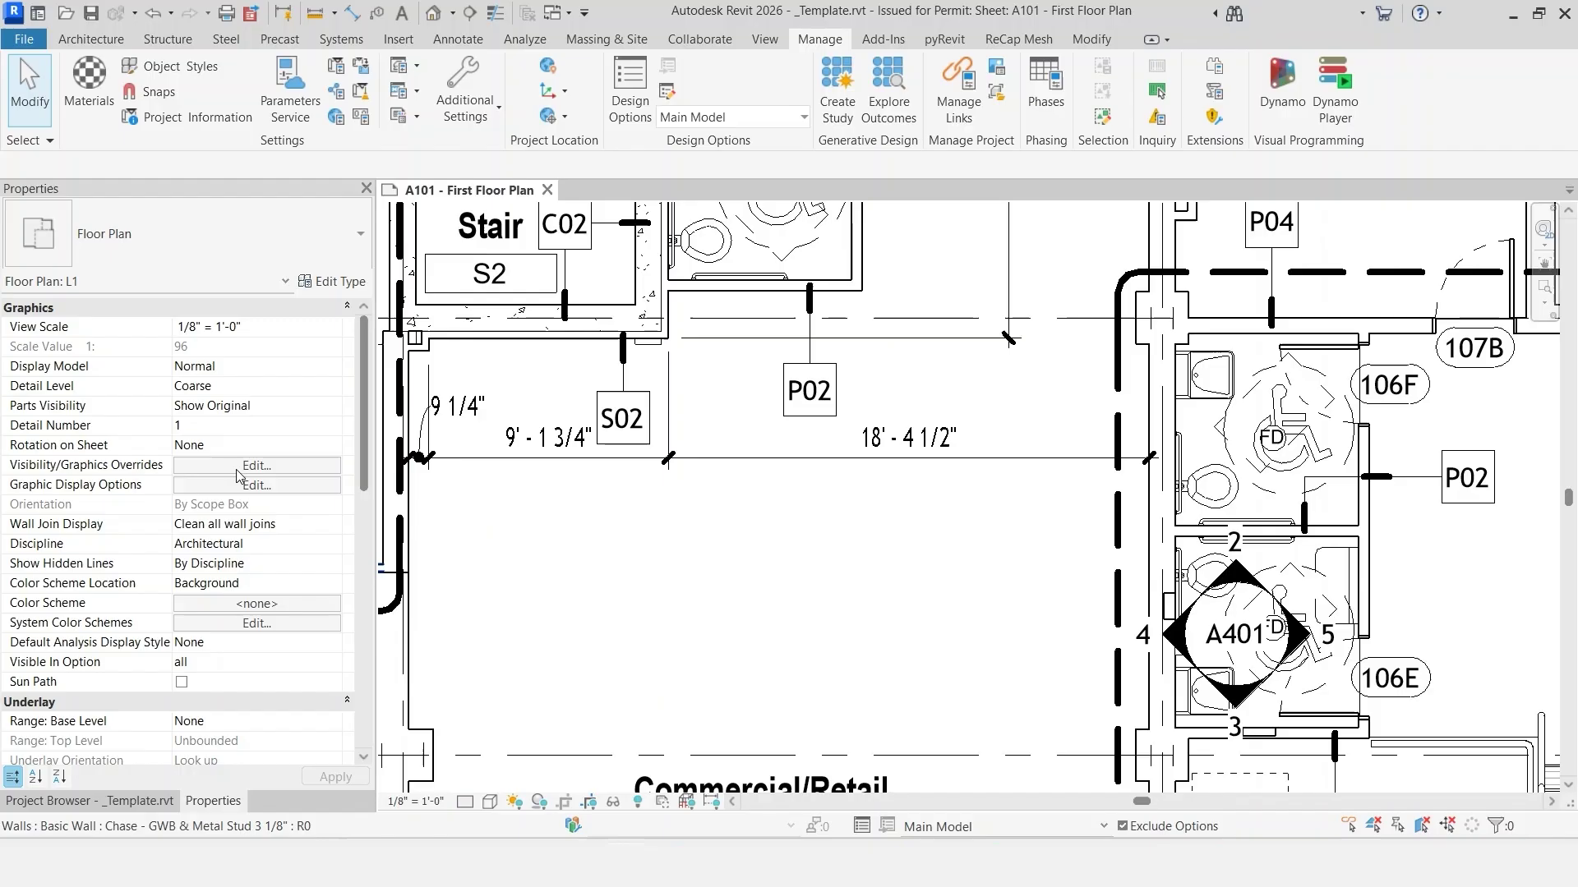
Override the Walls cut lines to line weight 9 and apply
{"action": "key", "text": "v"}
{"action": "key", "text": "v"}
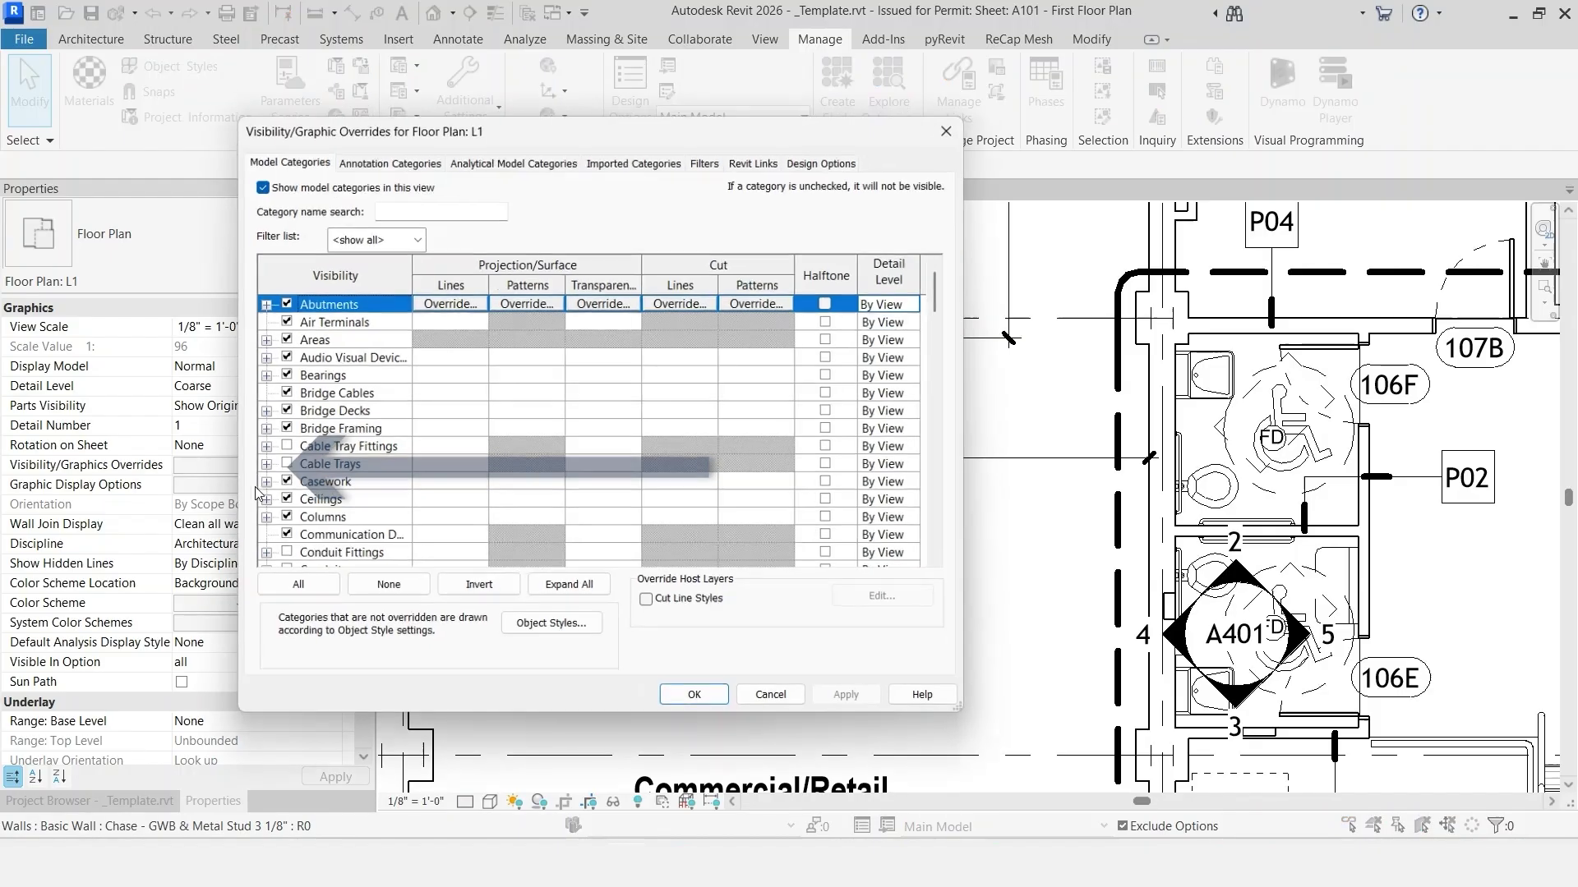
{"action": "scroll", "coordinate": [257, 493], "scroll_direction": "down", "scroll_amount": 20}
{"action": "left_click", "coordinate": [348, 519]}
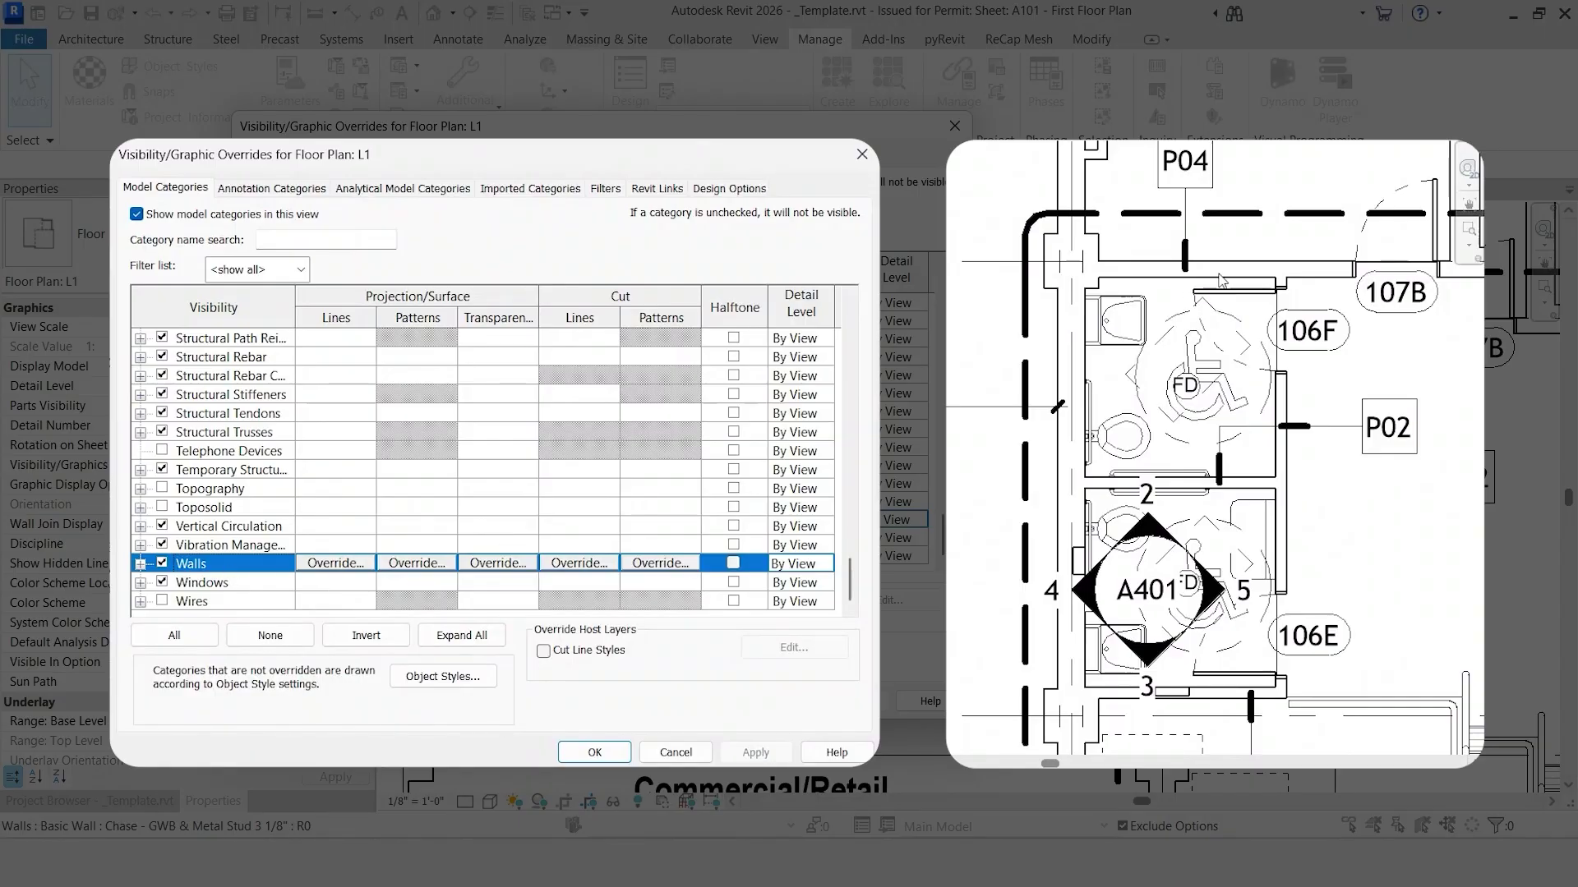
{"action": "left_click", "coordinate": [607, 565]}
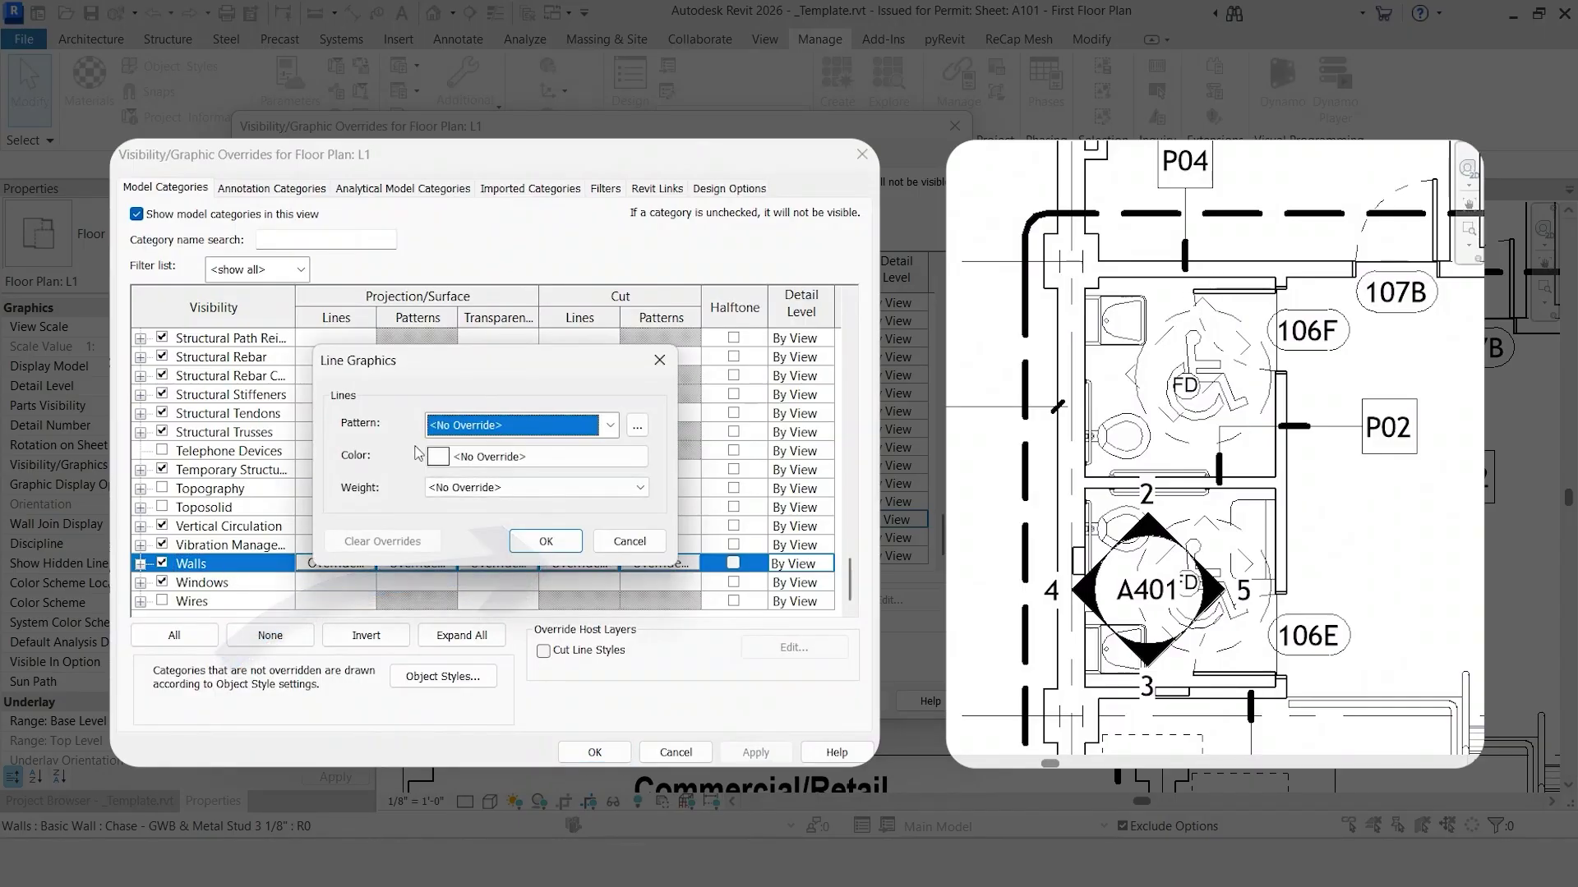
{"action": "left_click", "coordinate": [488, 491]}
{"action": "left_click", "coordinate": [460, 622]}
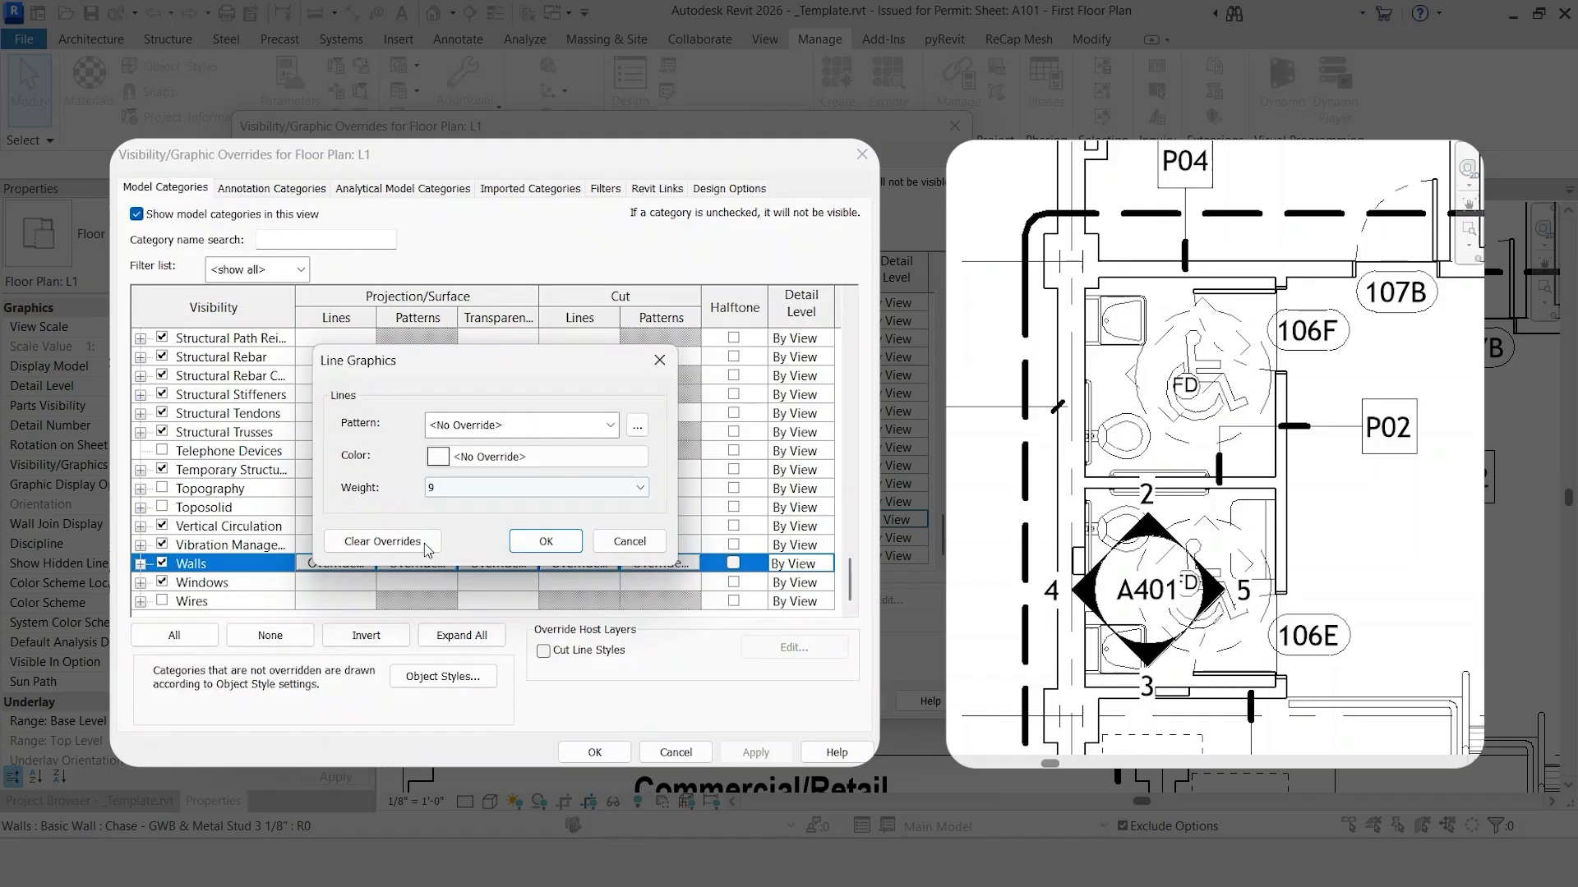
{"action": "left_click", "coordinate": [545, 540]}
{"action": "left_click", "coordinate": [754, 752]}
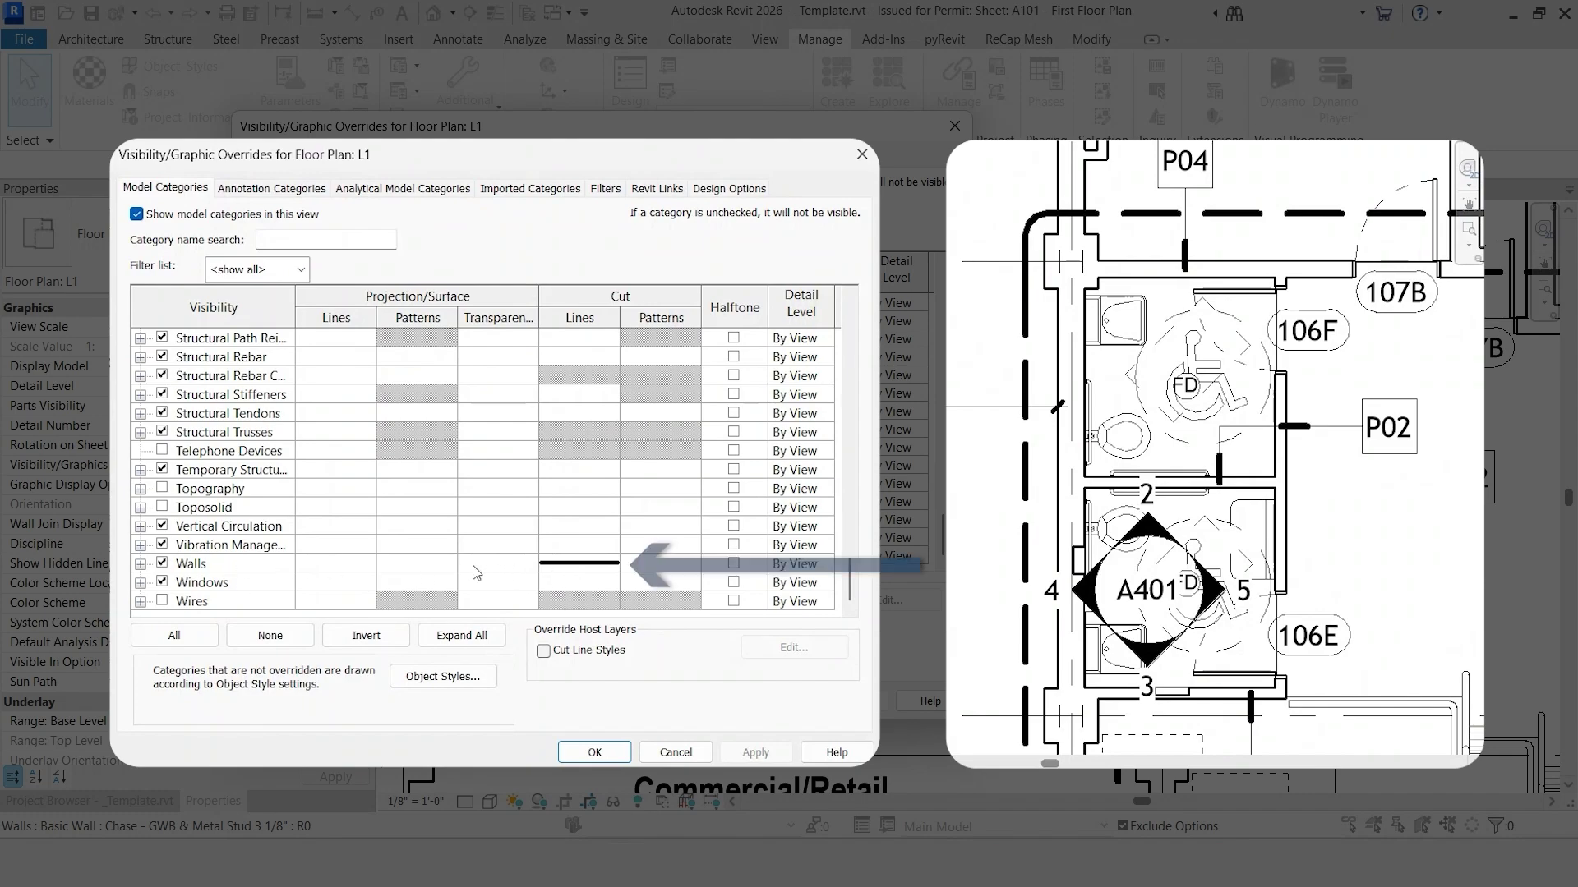
Change the Walls cut line colour to red and apply
{"action": "left_click", "coordinate": [569, 563]}
{"action": "left_click", "coordinate": [575, 563]}
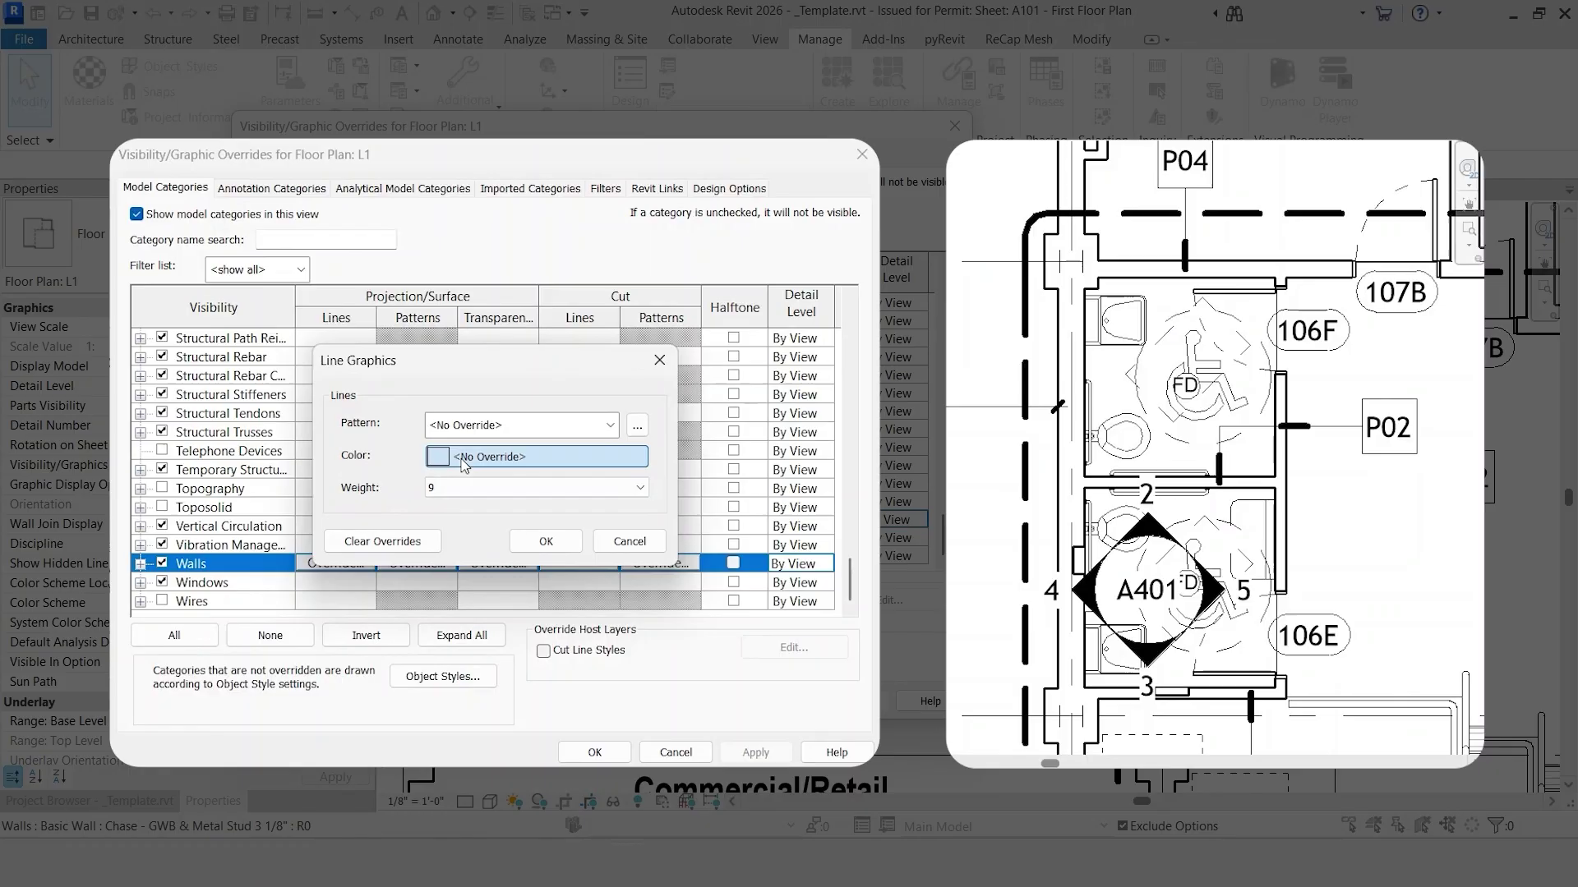
{"action": "left_click", "coordinate": [464, 466]}
{"action": "left_click", "coordinate": [306, 338]}
{"action": "left_click", "coordinate": [551, 646]}
{"action": "left_click", "coordinate": [542, 549]}
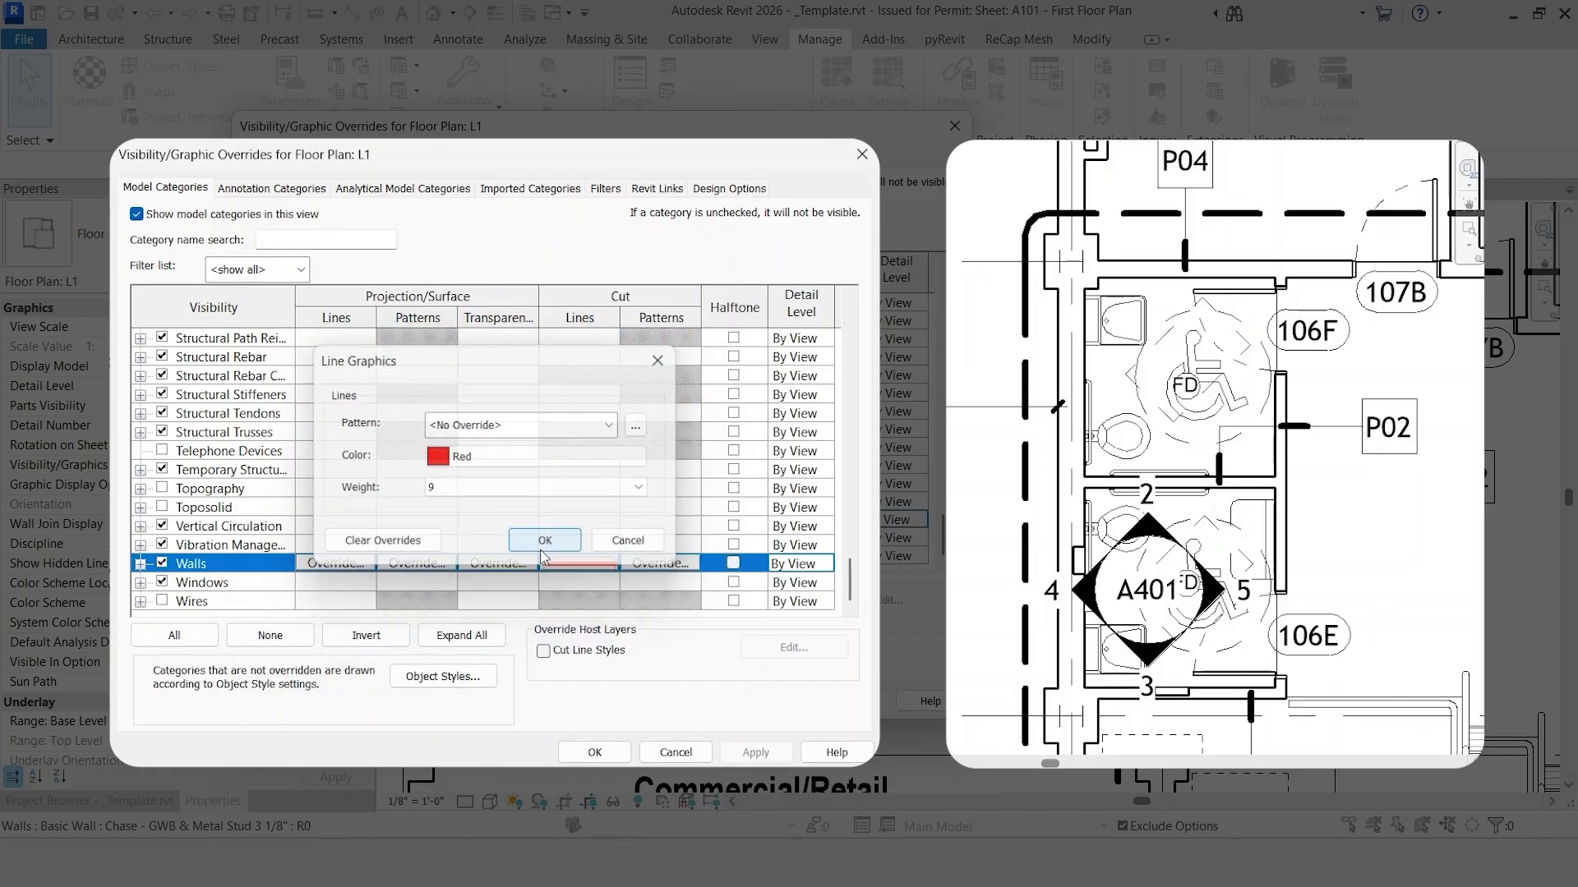
{"action": "left_click", "coordinate": [755, 752]}
Set the Walls cut line pattern to BD_Dash 1/2 and apply
{"action": "left_click", "coordinate": [575, 564]}
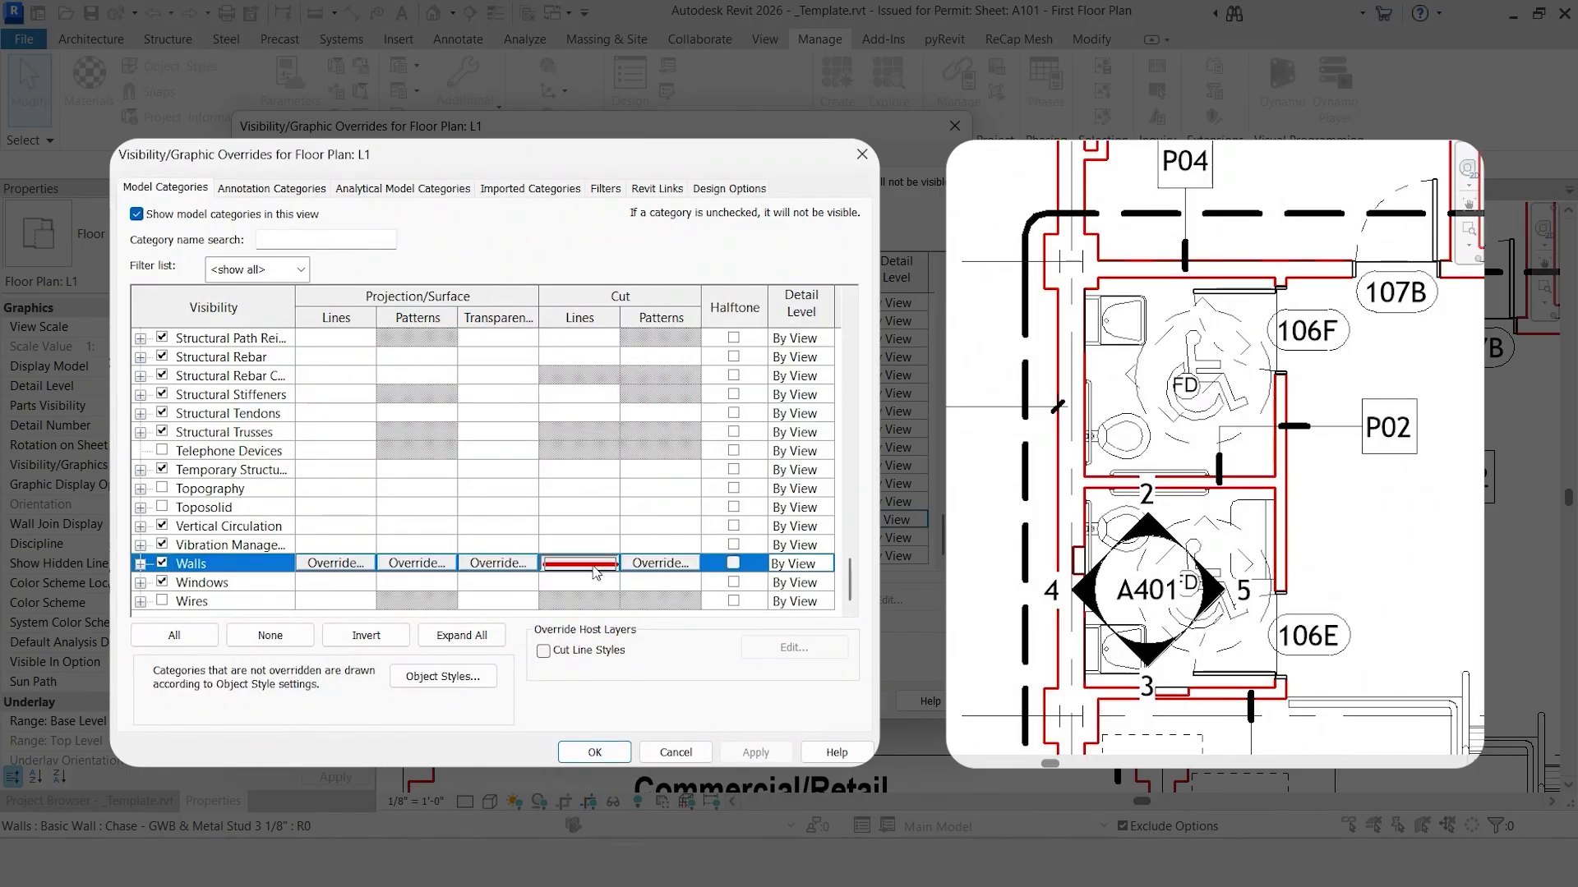
{"action": "left_click", "coordinate": [578, 564]}
{"action": "left_click", "coordinate": [609, 425]}
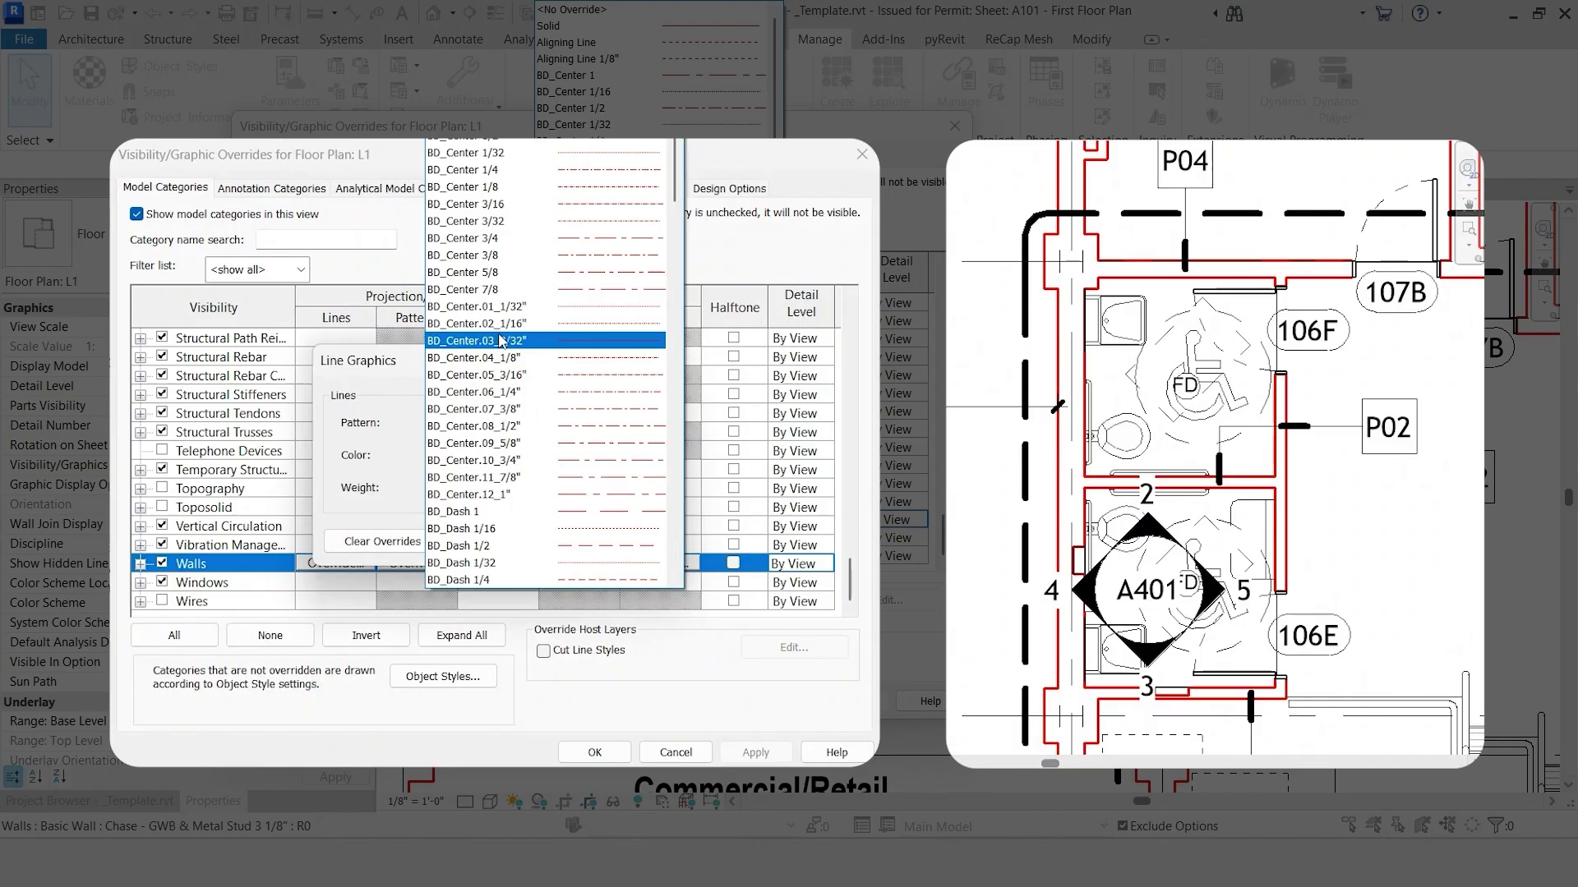
{"action": "left_click", "coordinate": [542, 545]}
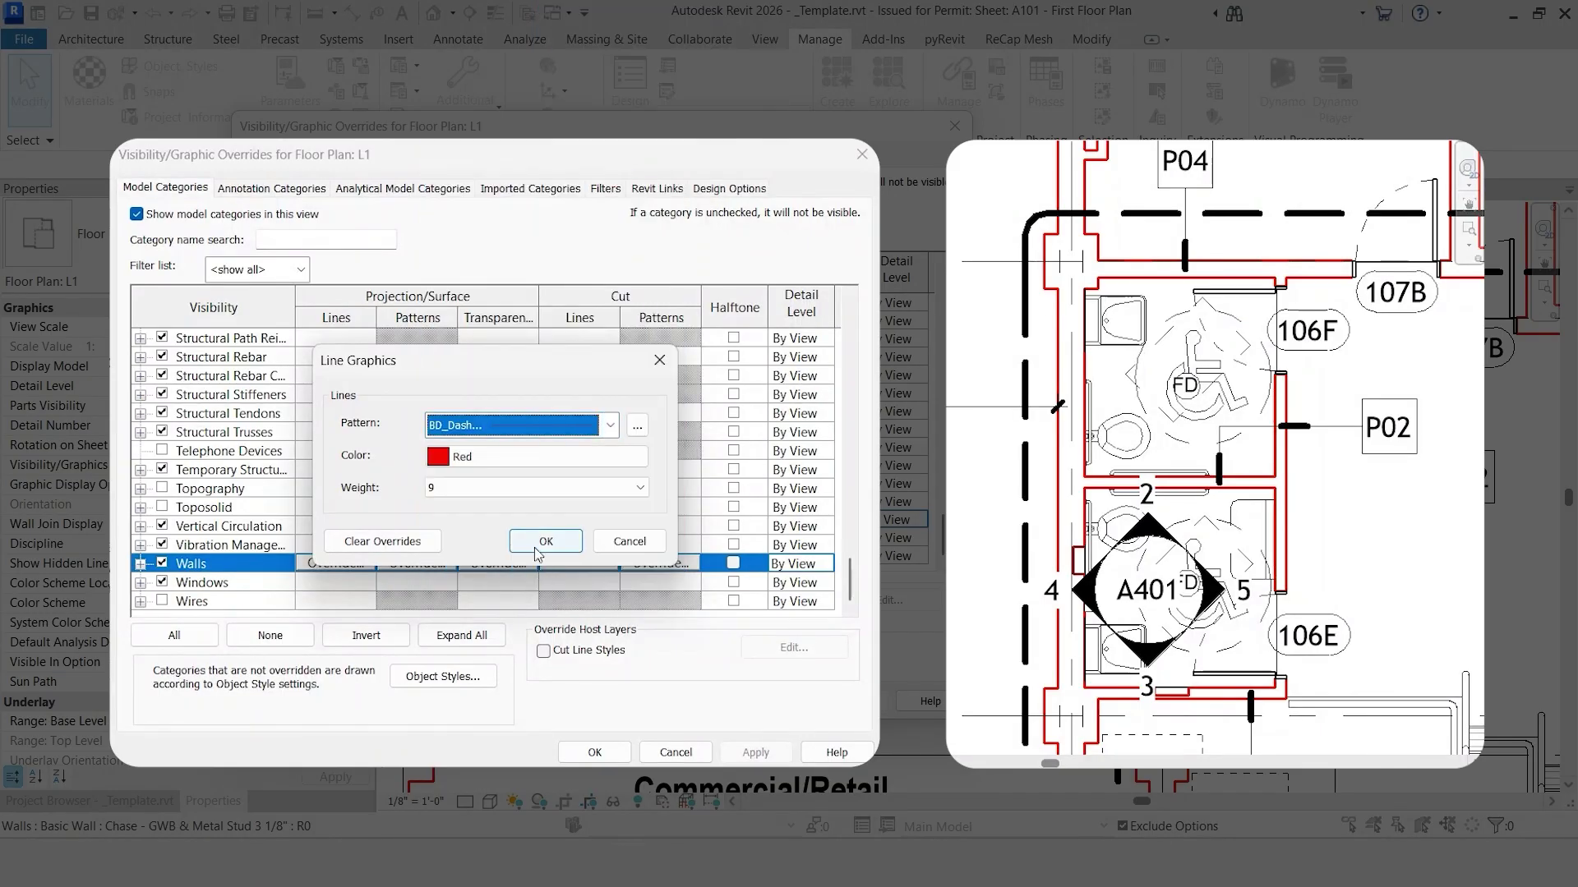
{"action": "left_click", "coordinate": [534, 540]}
{"action": "left_click", "coordinate": [755, 751]}
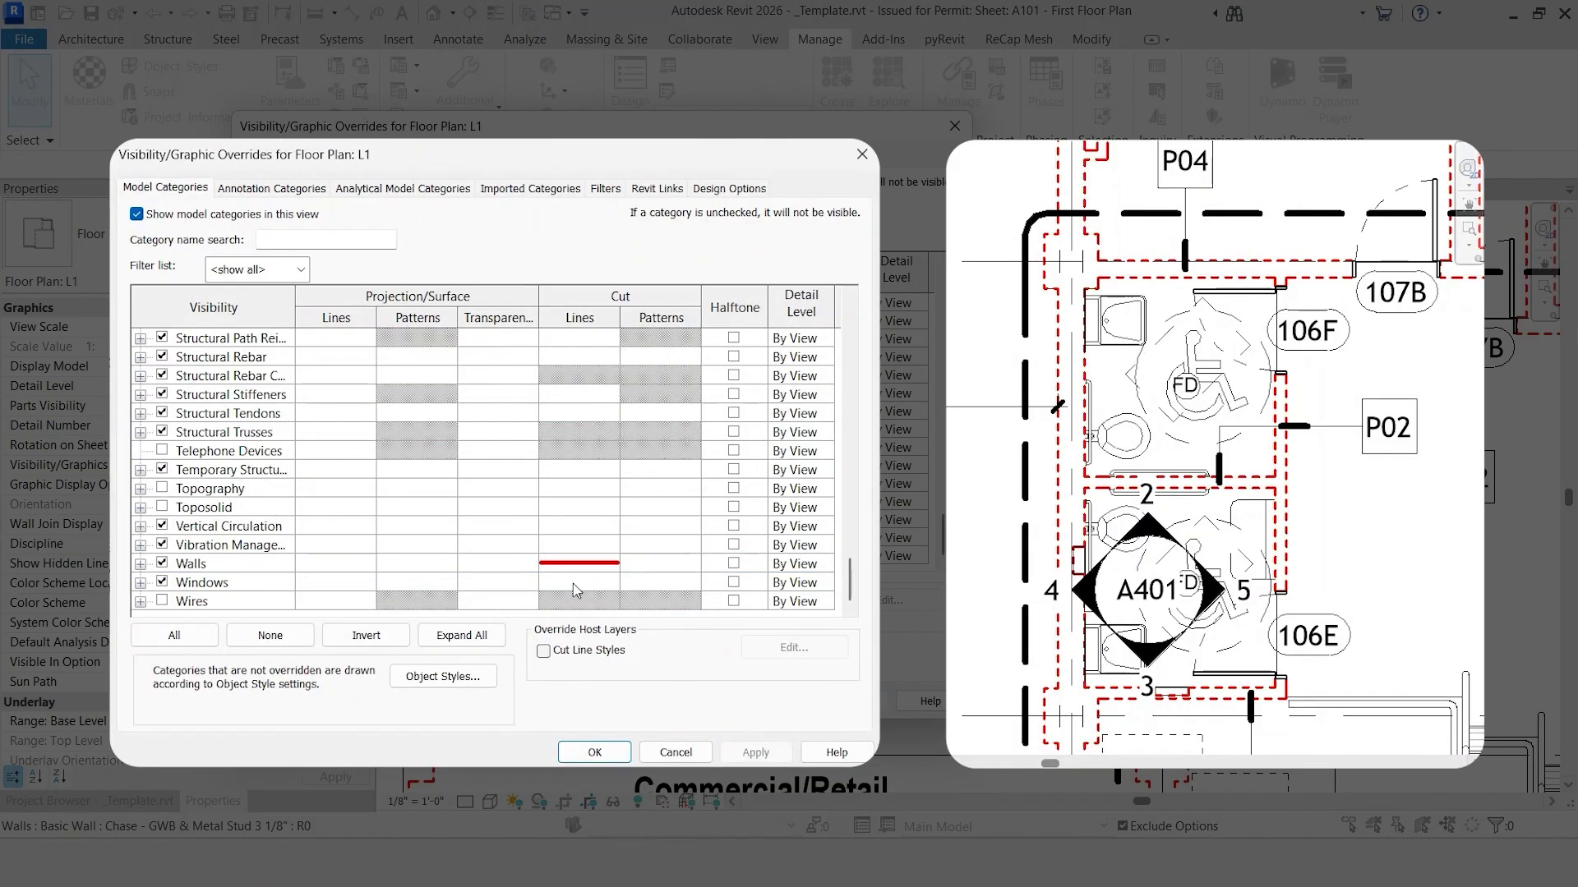
Clear the Walls cut line overrides back to No Override and apply
{"action": "left_click", "coordinate": [594, 567]}
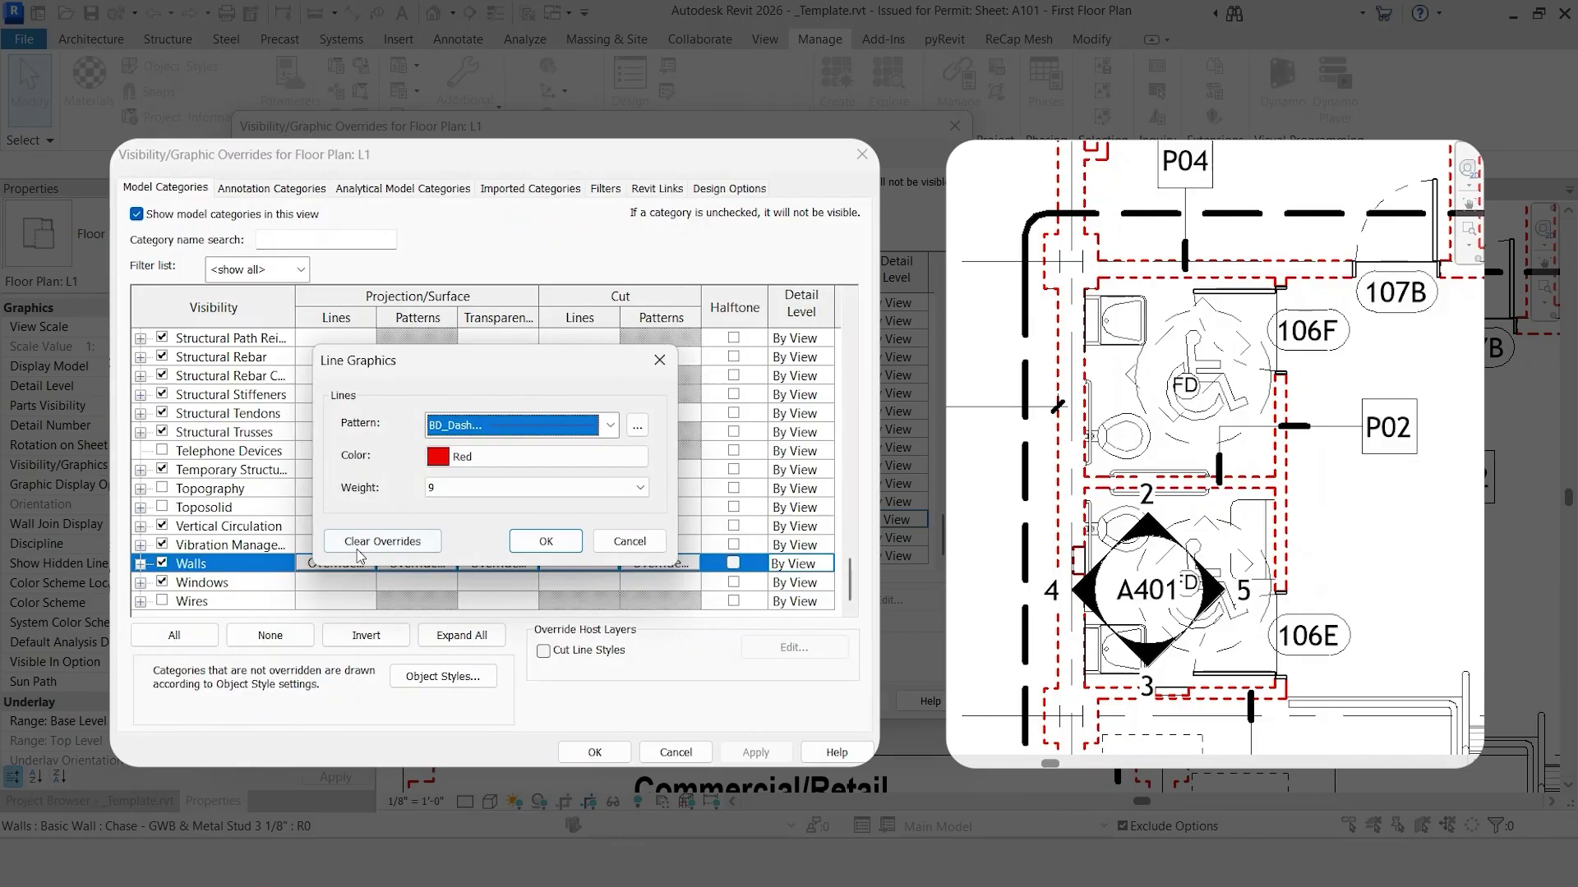
{"action": "left_click", "coordinate": [382, 542]}
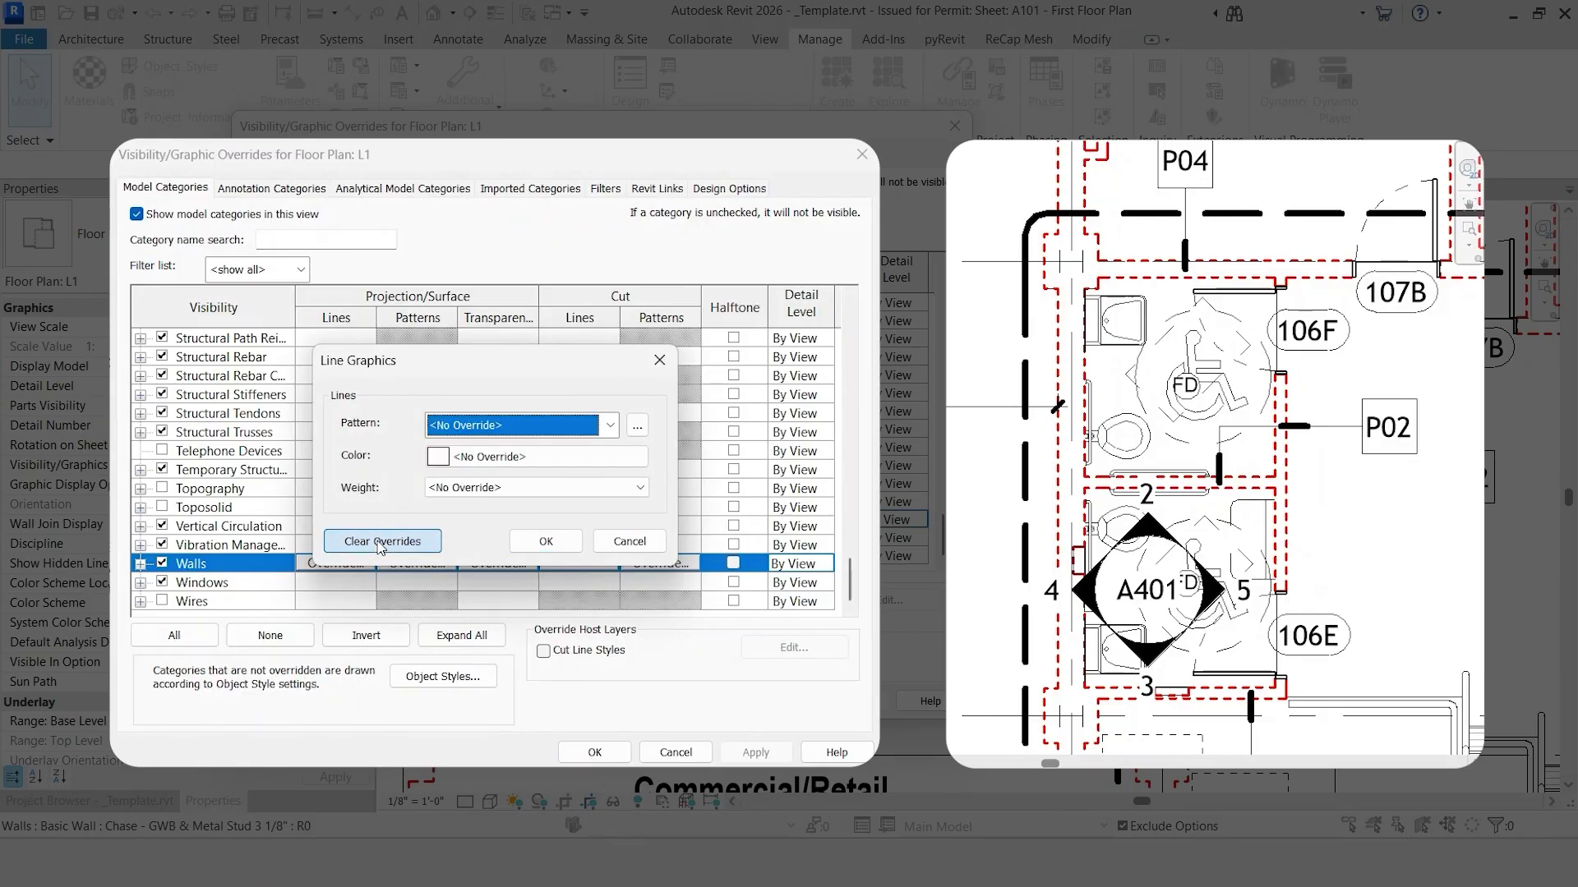
{"action": "left_click", "coordinate": [545, 540]}
{"action": "left_click", "coordinate": [755, 751]}
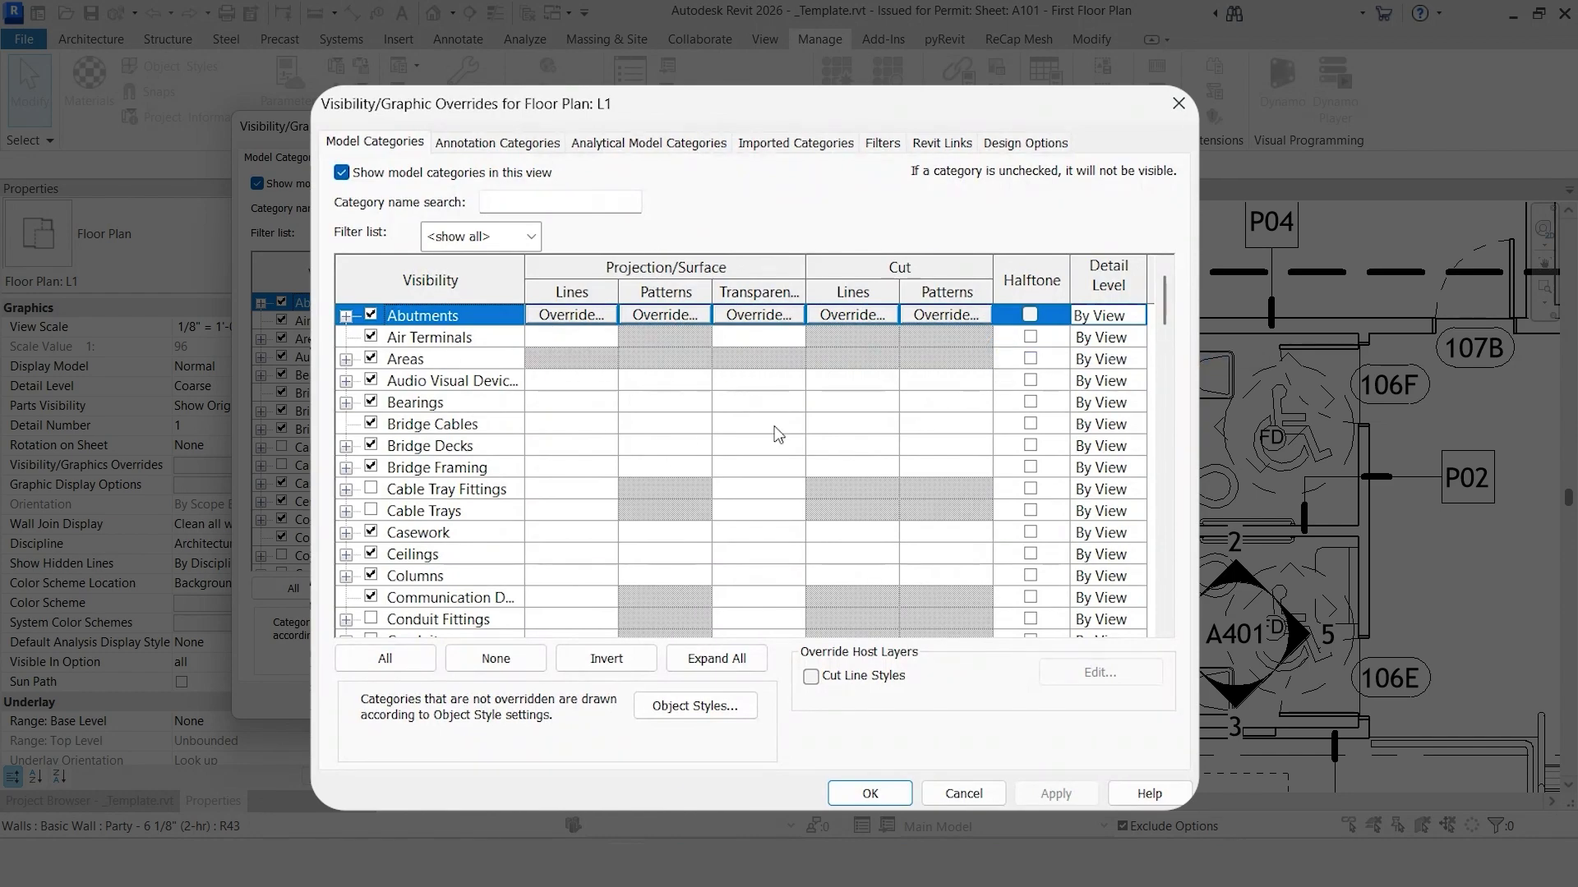
Search the category list for 'WALLS', then clear the search
{"action": "left_click", "coordinate": [587, 201]}
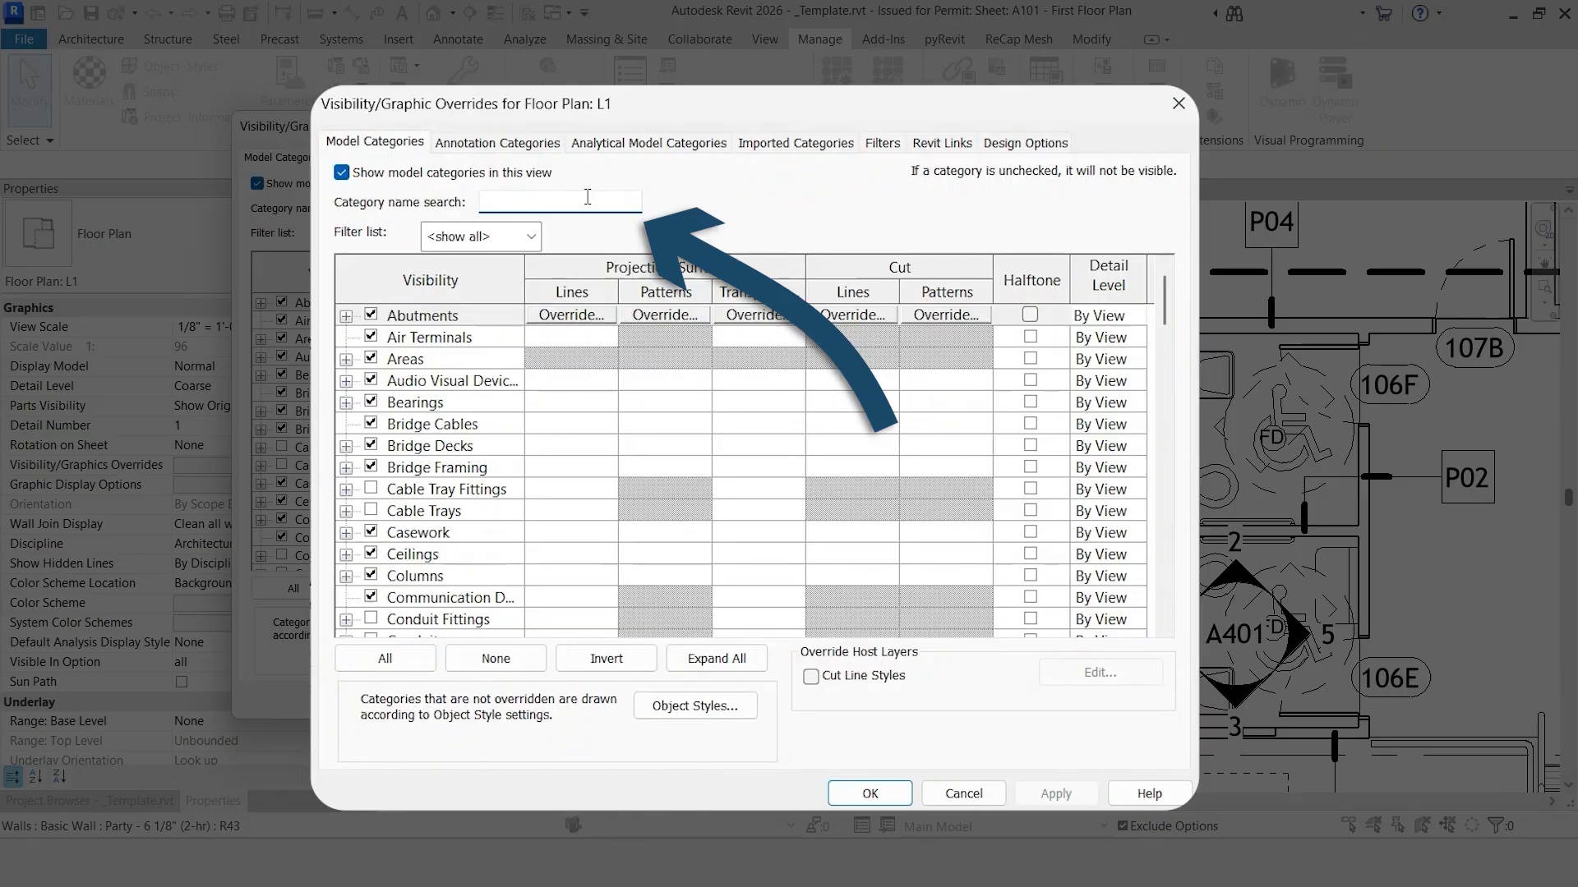
{"action": "type", "text": "WALLS"}
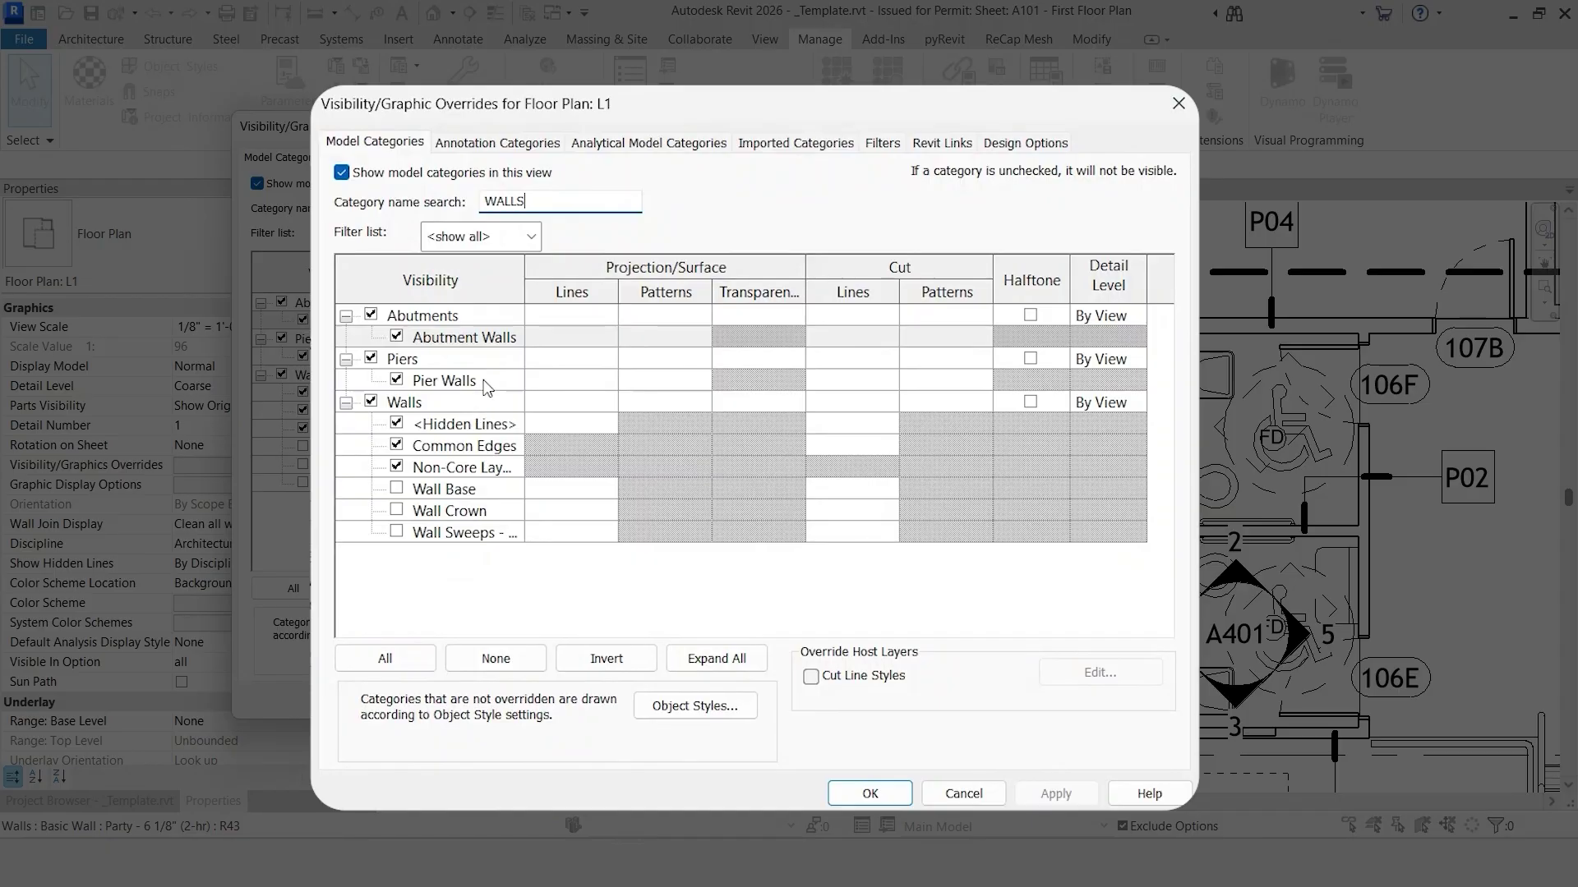
{"action": "key", "text": "BackSpace"}
{"action": "key", "text": "BackSpace"}
{"action": "key", "text": "BackSpace"}
{"action": "key", "text": "BackSpace"}
{"action": "key", "text": "BackSpace"}
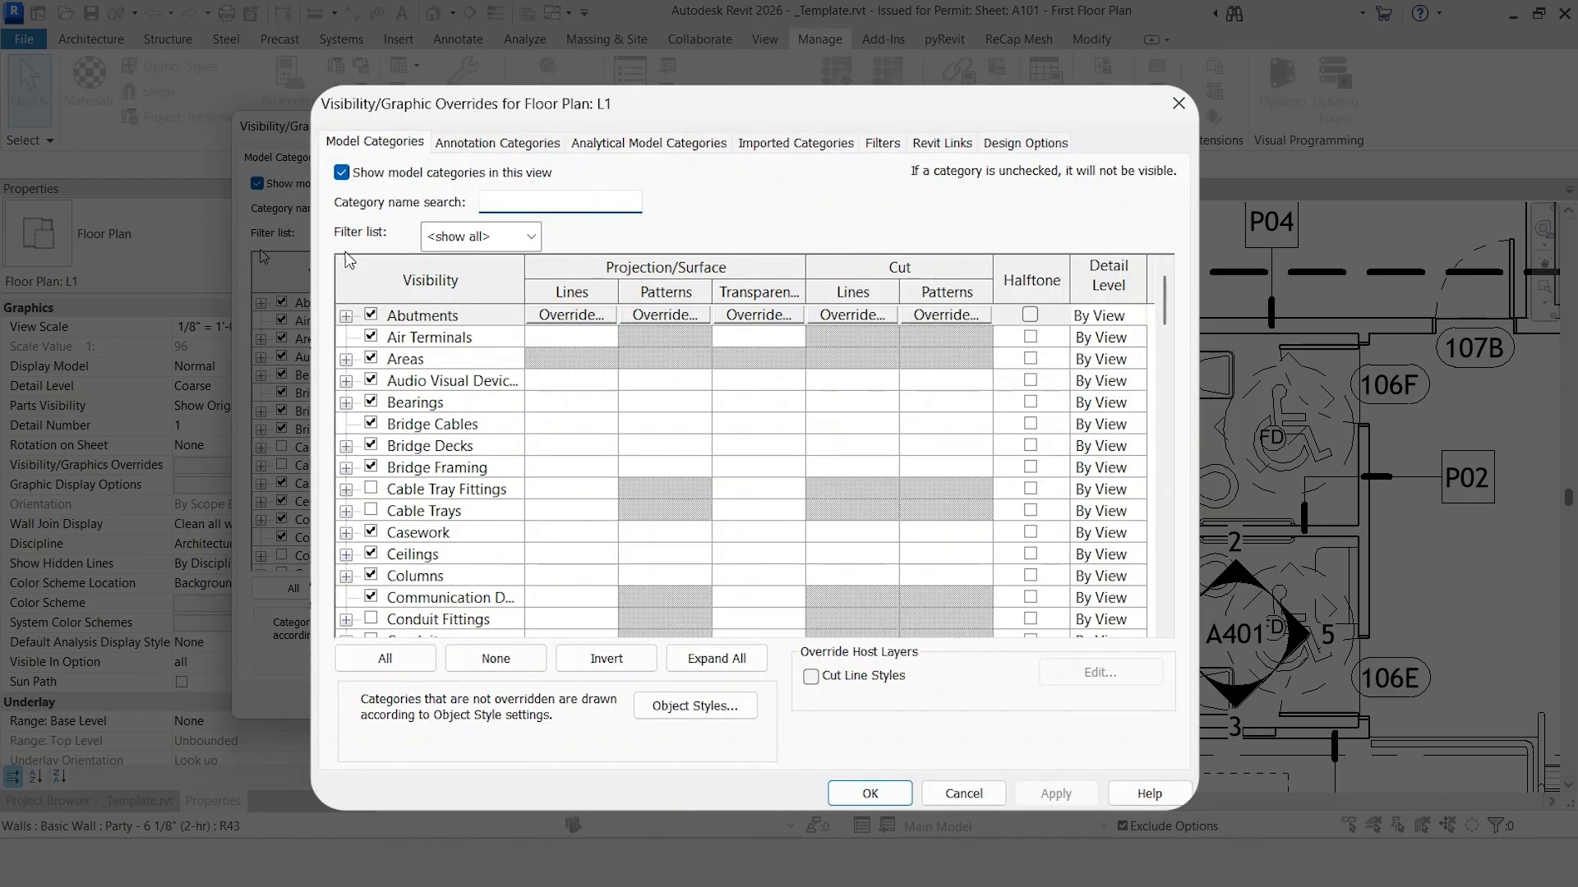
Filter out Structure, Mechanical, Electrical, Piping and Infrastructure, leaving only Architecture categories
{"action": "left_click", "coordinate": [436, 237]}
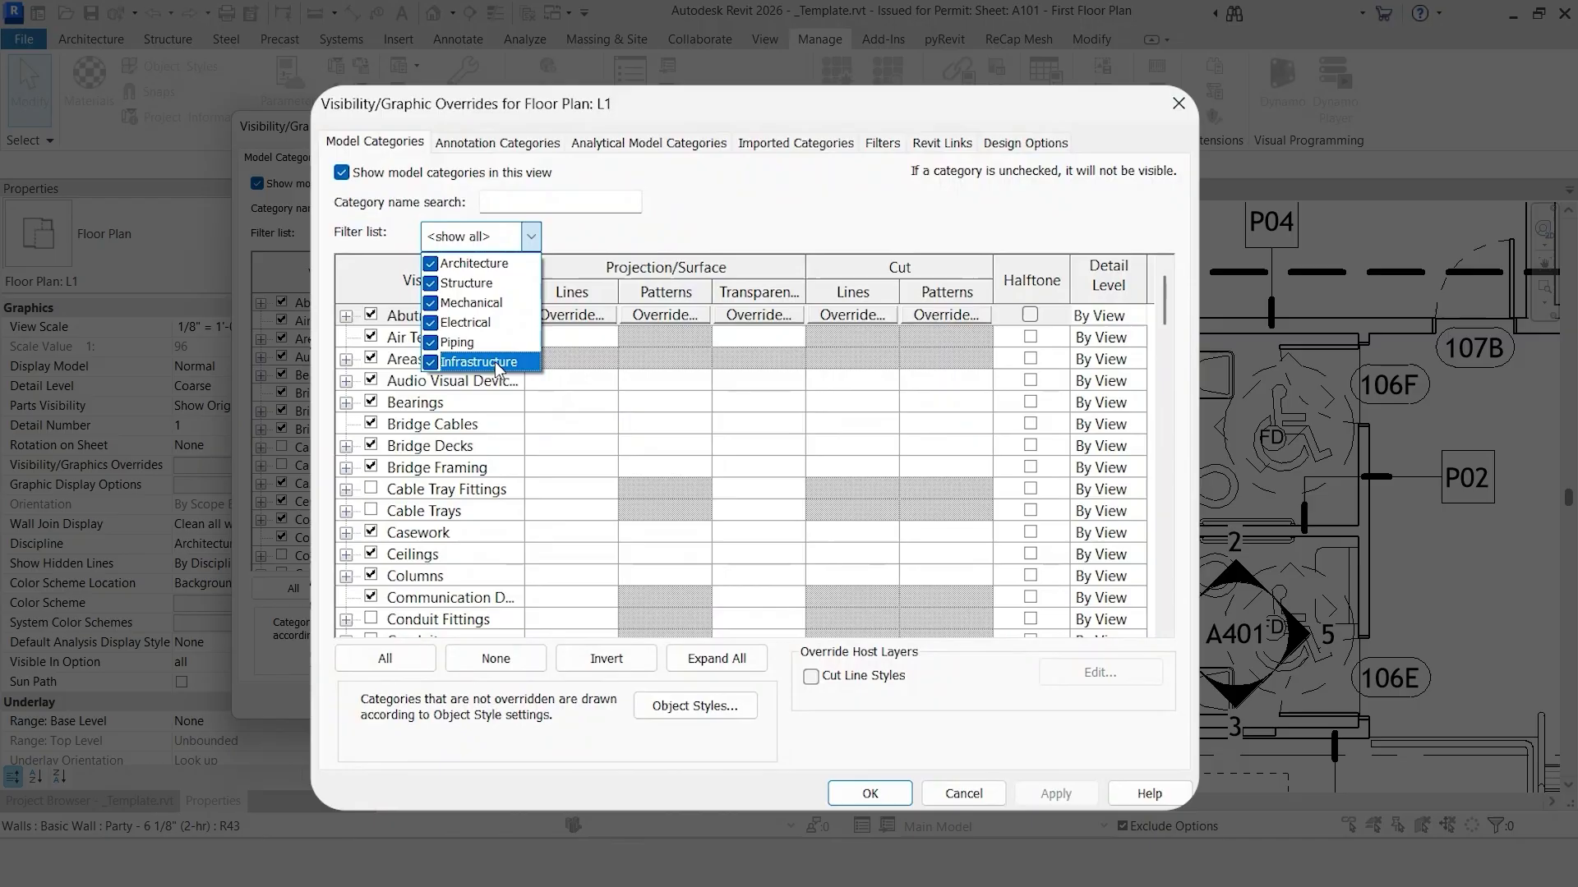
{"action": "left_click", "coordinate": [439, 283]}
{"action": "left_click", "coordinate": [440, 302]}
{"action": "left_click", "coordinate": [439, 322]}
{"action": "left_click", "coordinate": [431, 342]}
{"action": "left_click", "coordinate": [430, 362]}
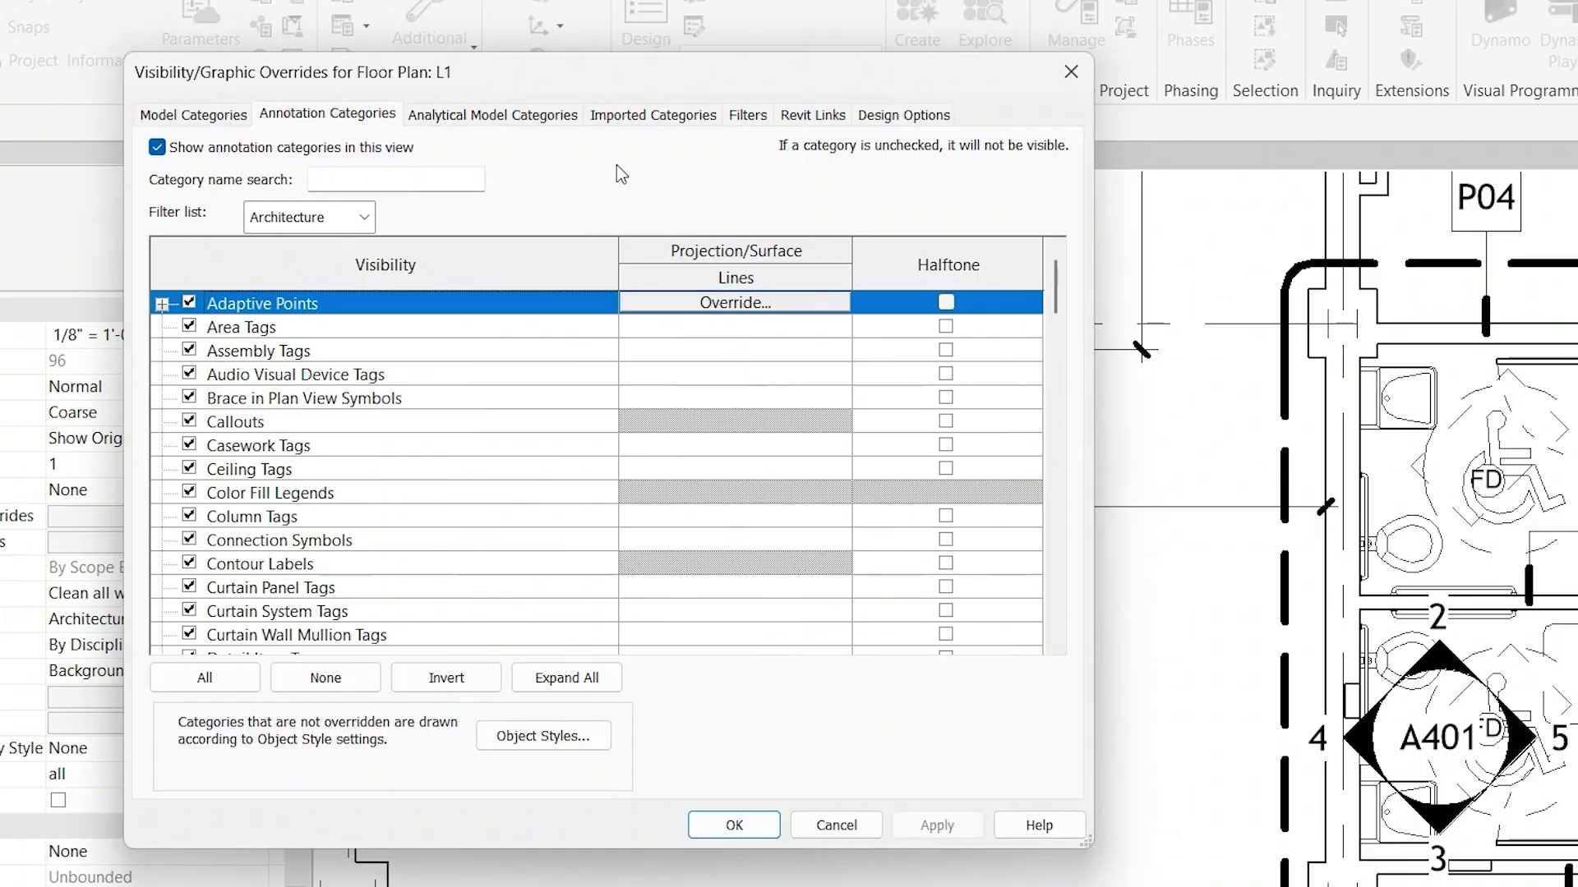
Hide annotation categories in the view and apply, then show them again and apply
{"action": "left_click", "coordinate": [158, 147]}
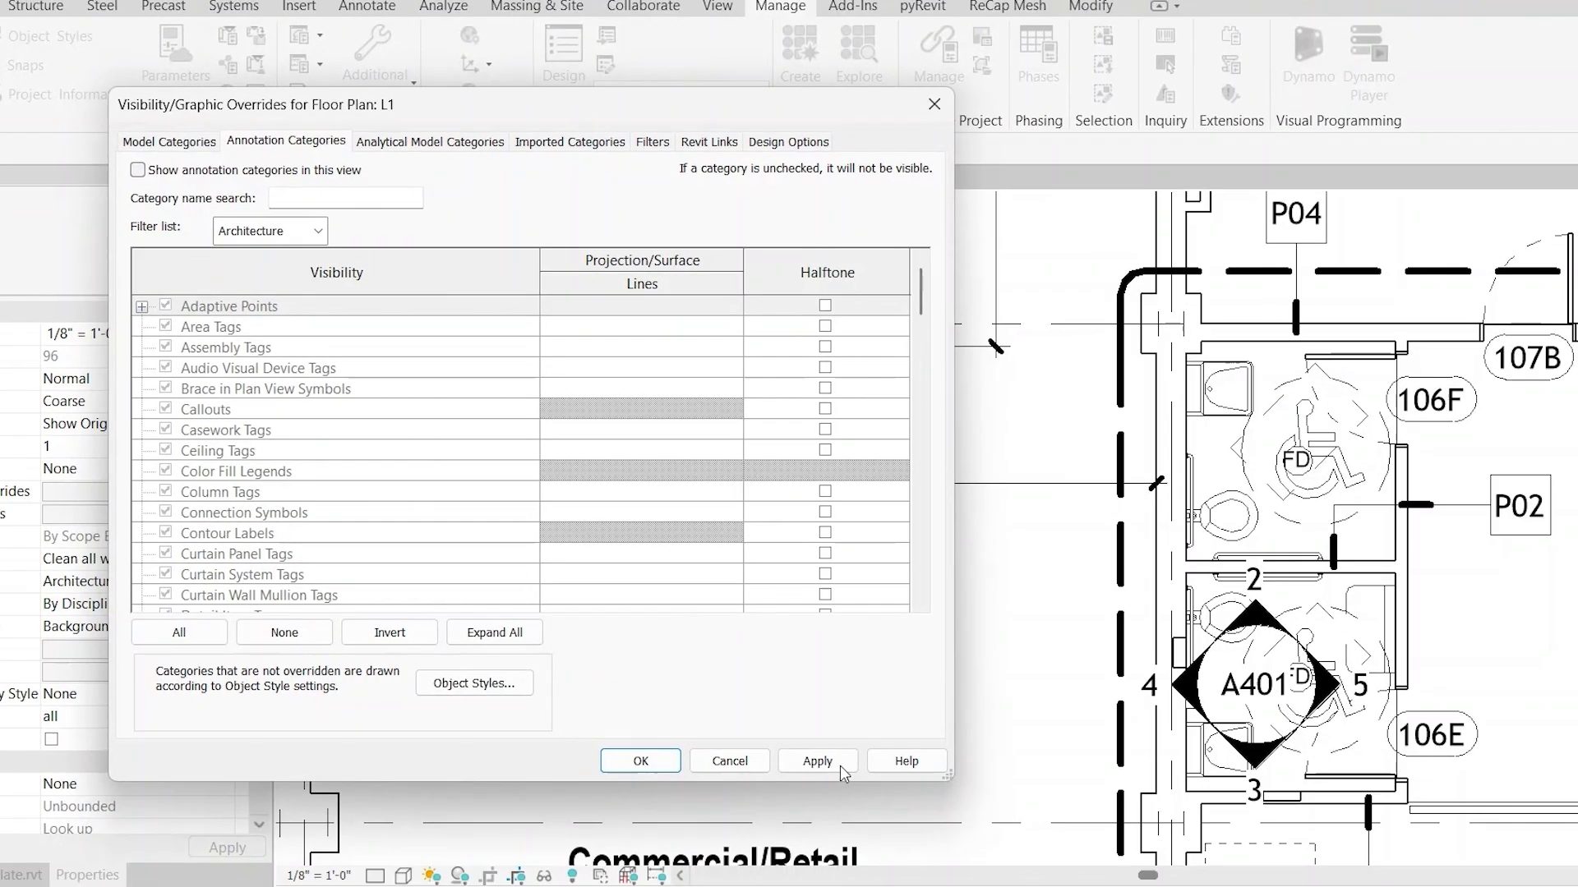
{"action": "left_click", "coordinate": [966, 830]}
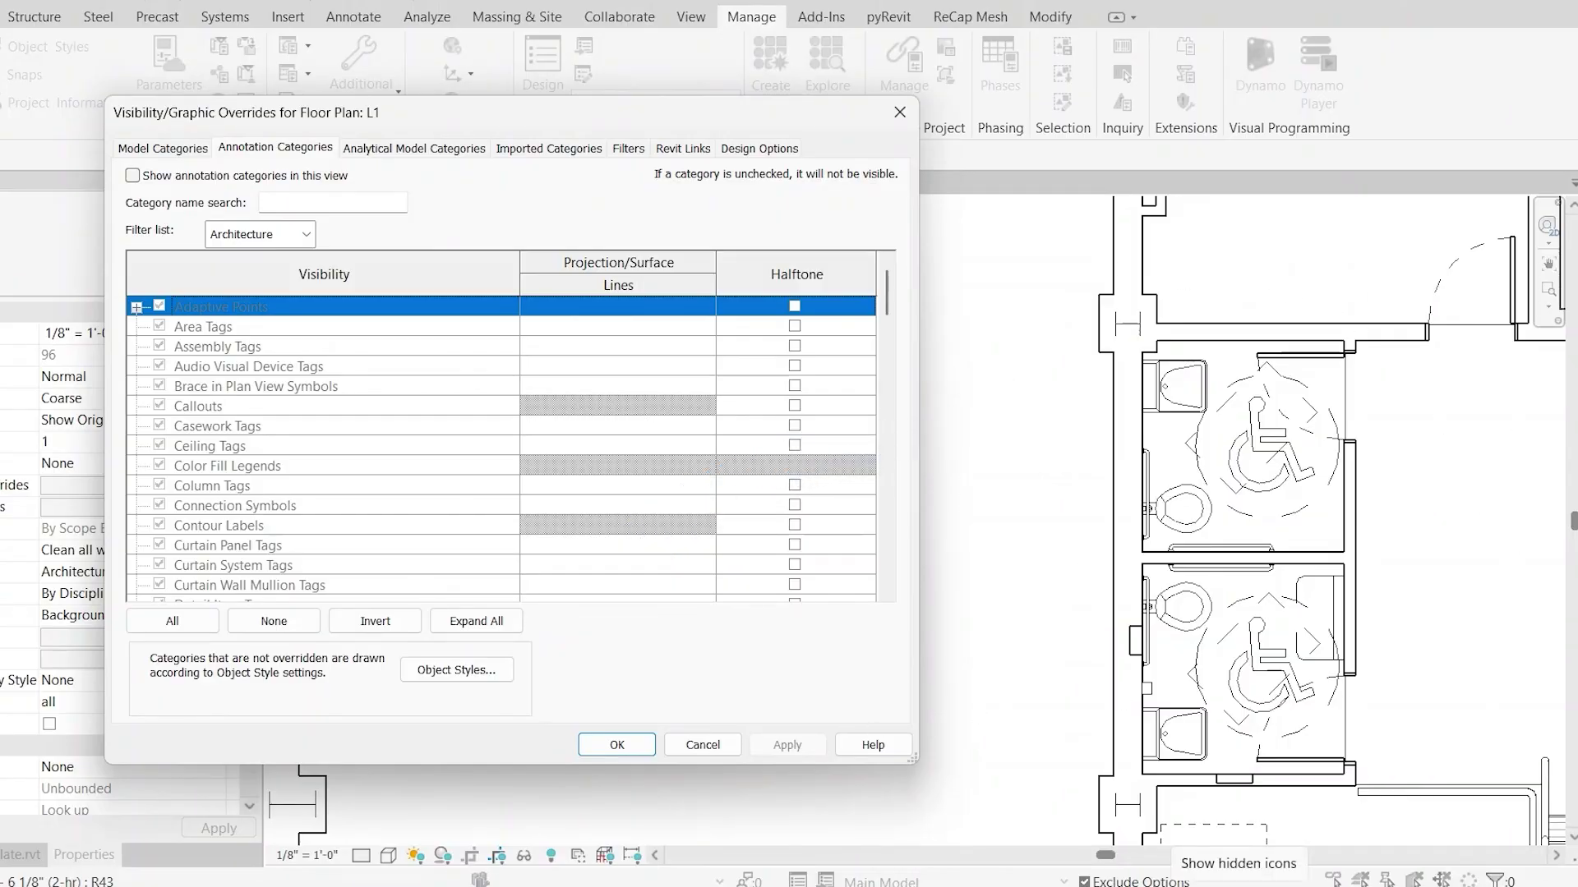
{"action": "left_click", "coordinate": [132, 175]}
{"action": "left_click", "coordinate": [787, 745]}
Select the Title Blocks category and expand it into its subcategories
{"action": "left_click", "coordinate": [306, 234]}
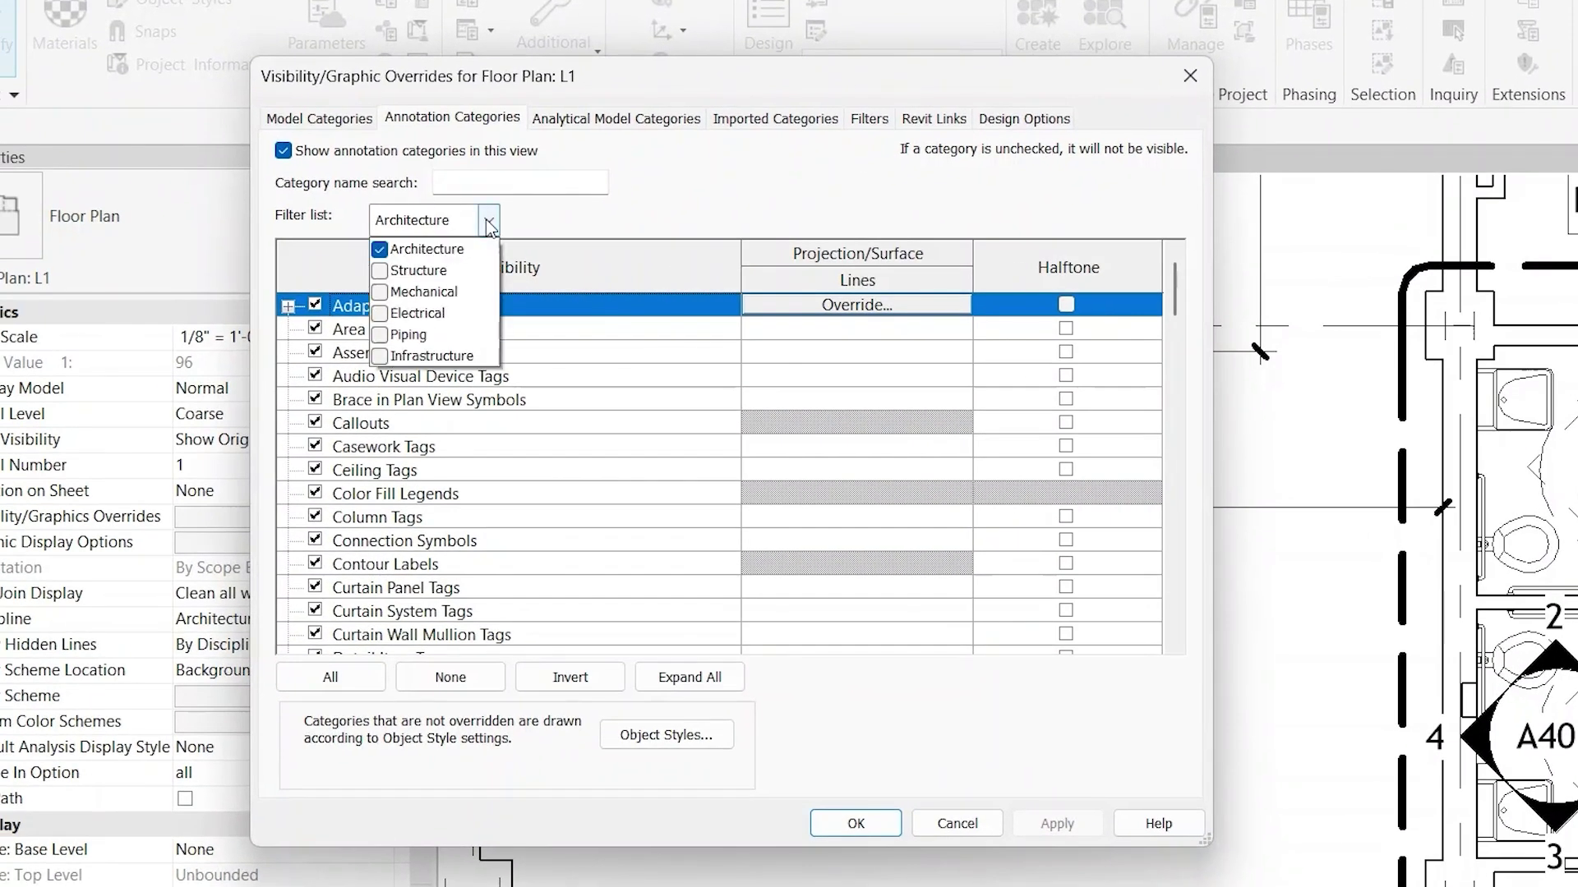
{"action": "scroll", "coordinate": [293, 450], "scroll_direction": "down", "scroll_amount": 20}
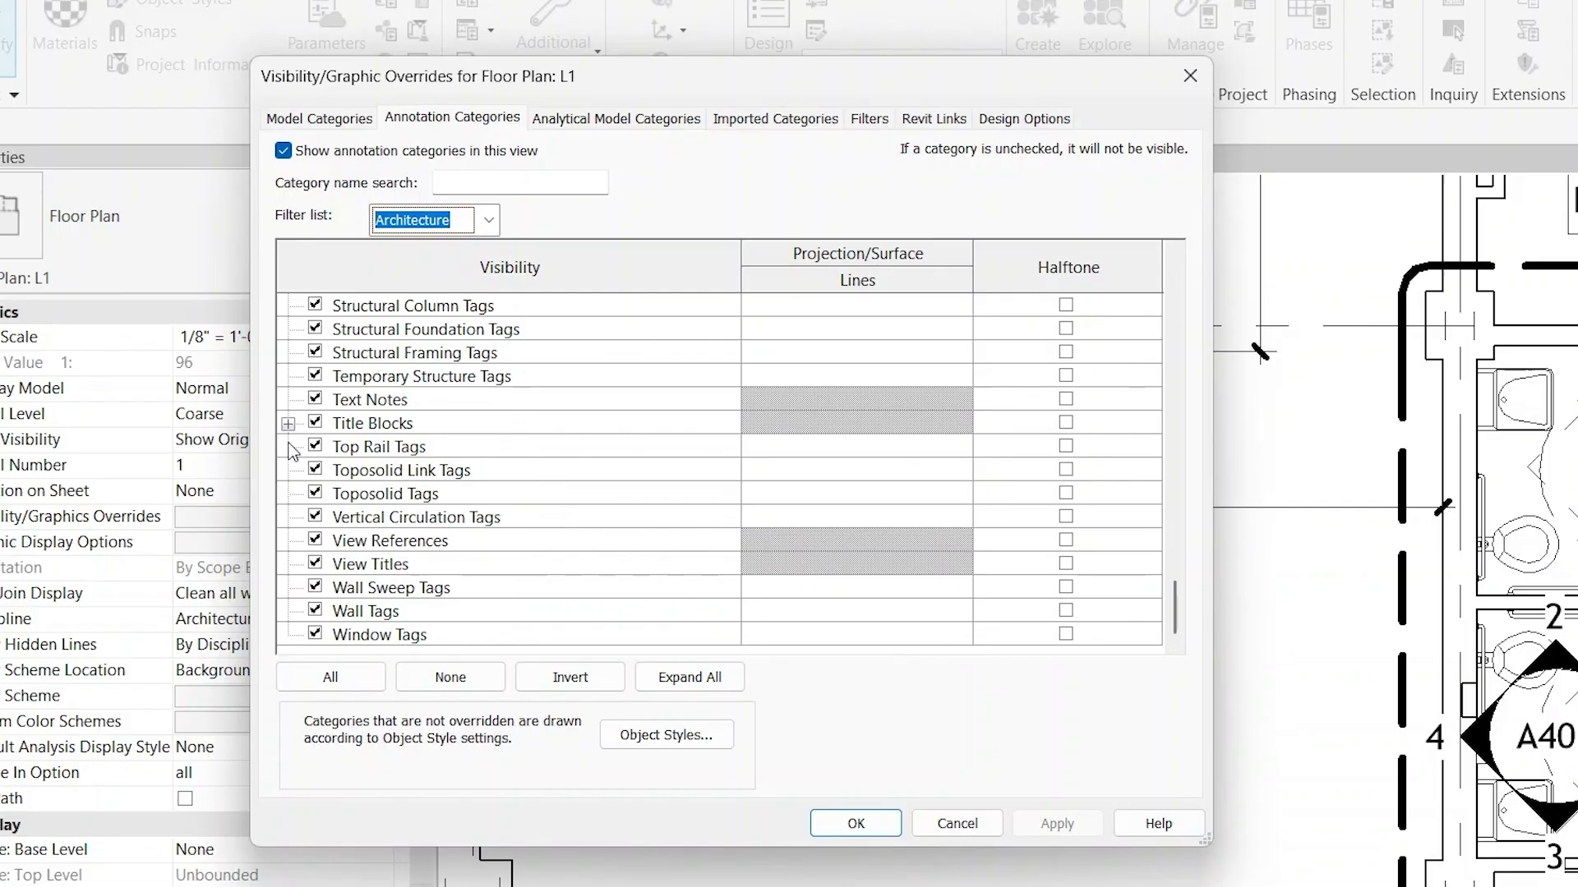
{"action": "left_click", "coordinate": [473, 424]}
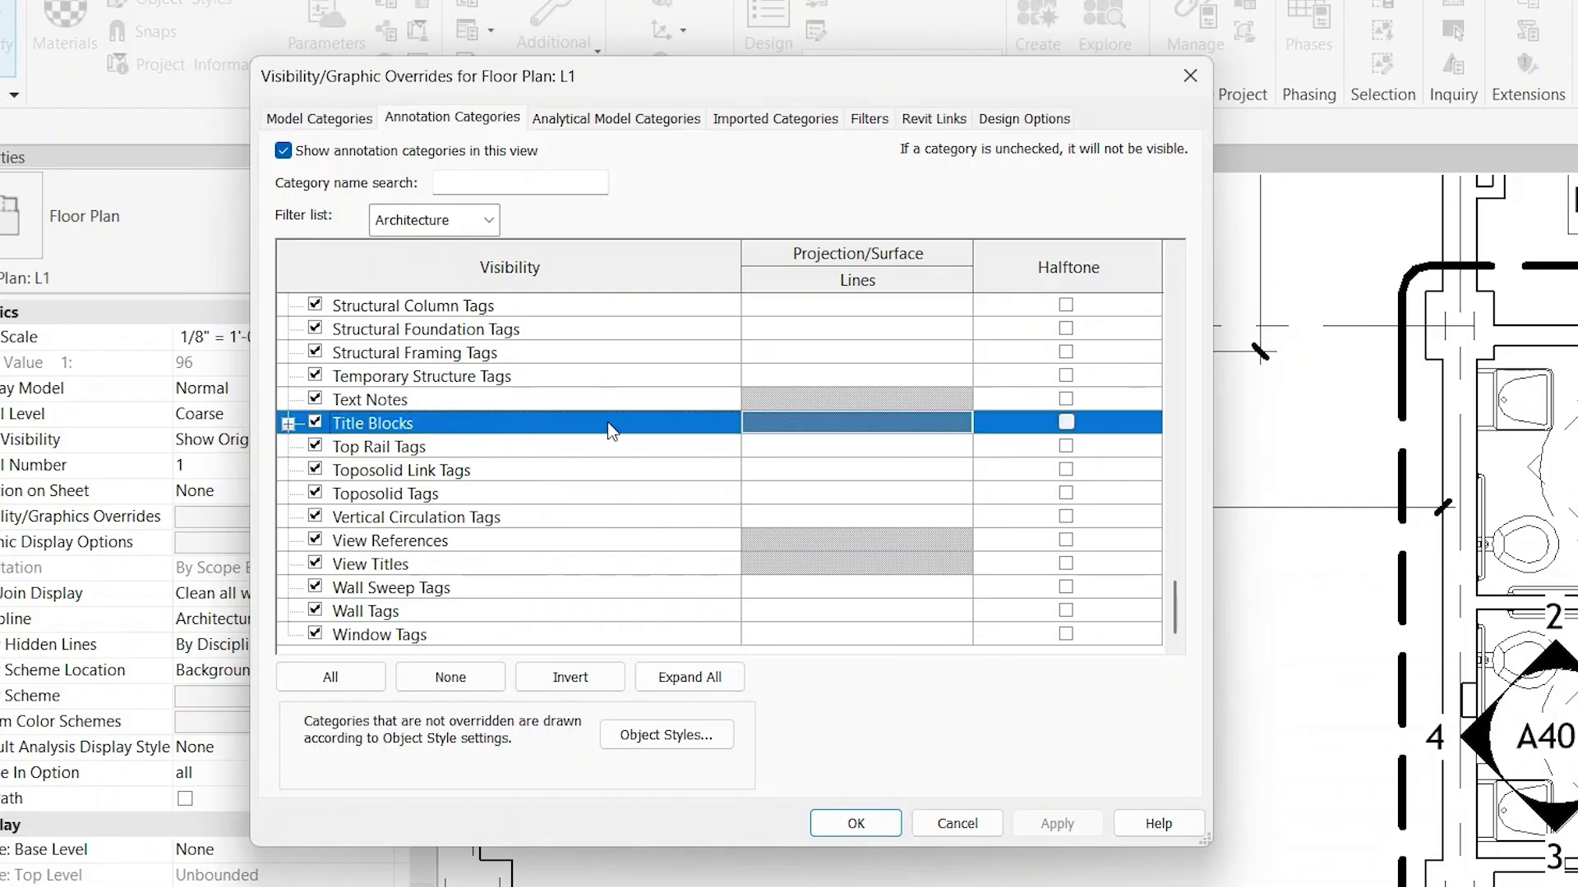
{"action": "left_click", "coordinate": [288, 424]}
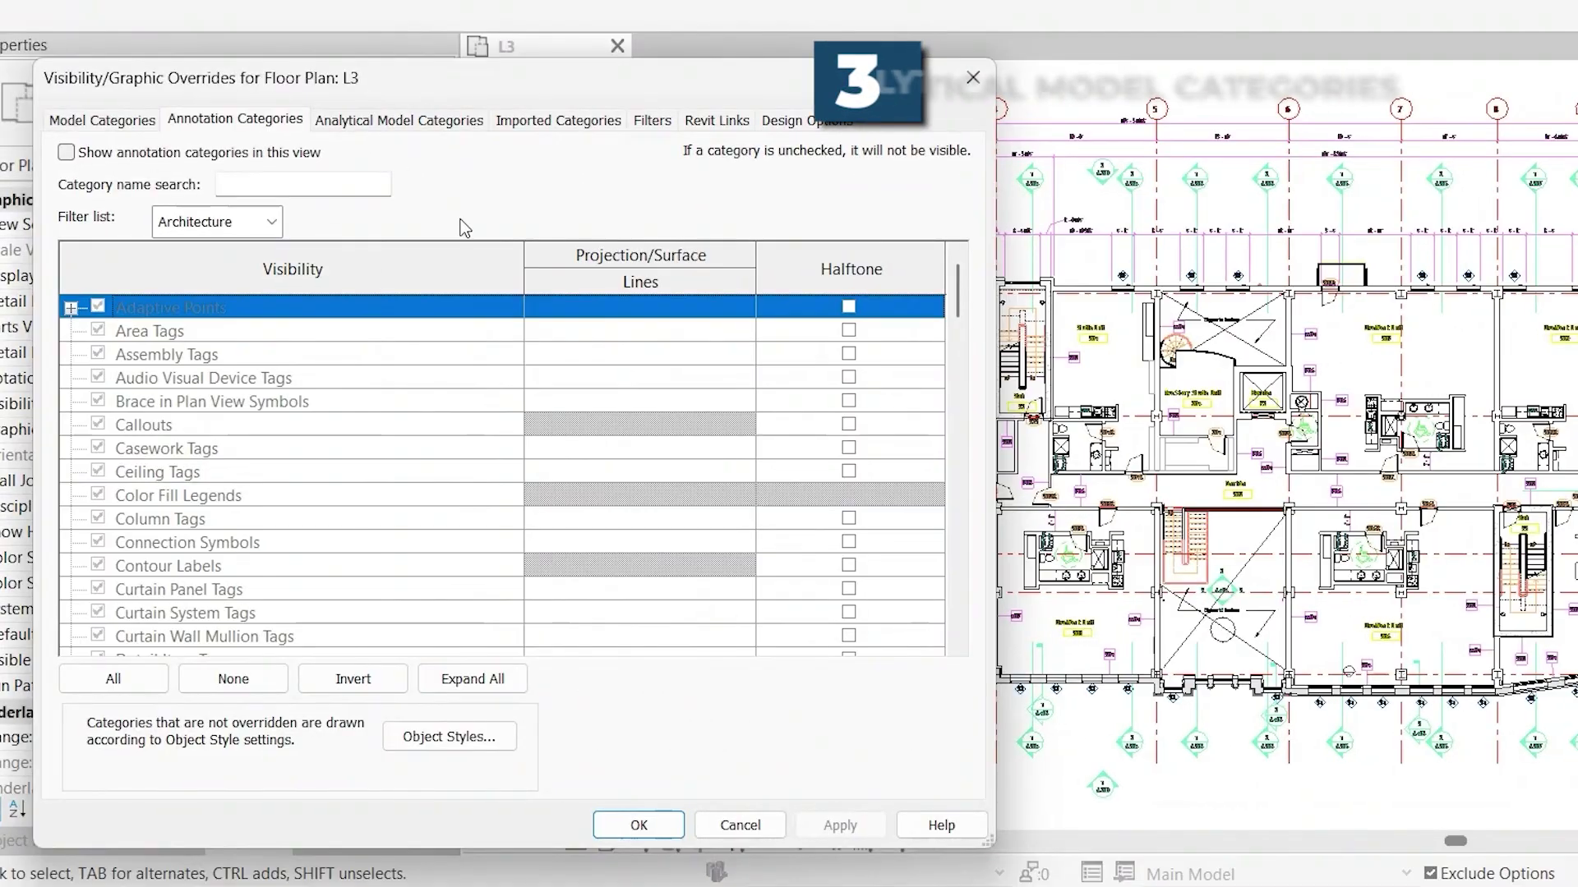
View Analytical Spaces on the Analytical Model tab, then expand BDT015_Level 3.dwg's imported layers
{"action": "left_click", "coordinate": [399, 119]}
{"action": "left_click", "coordinate": [406, 313]}
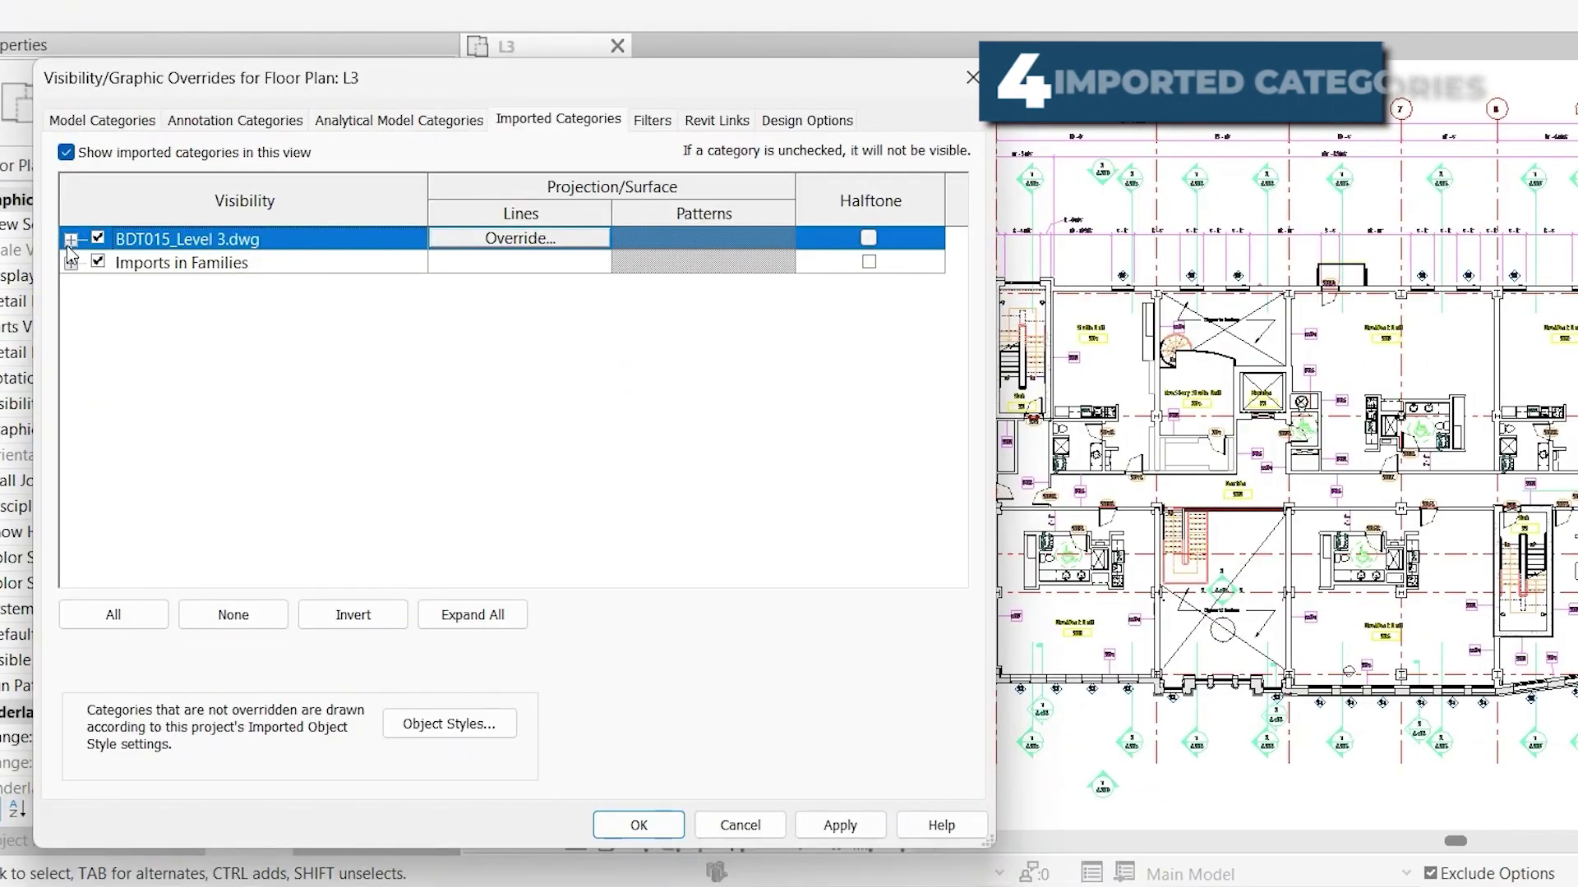
{"action": "left_click", "coordinate": [71, 239]}
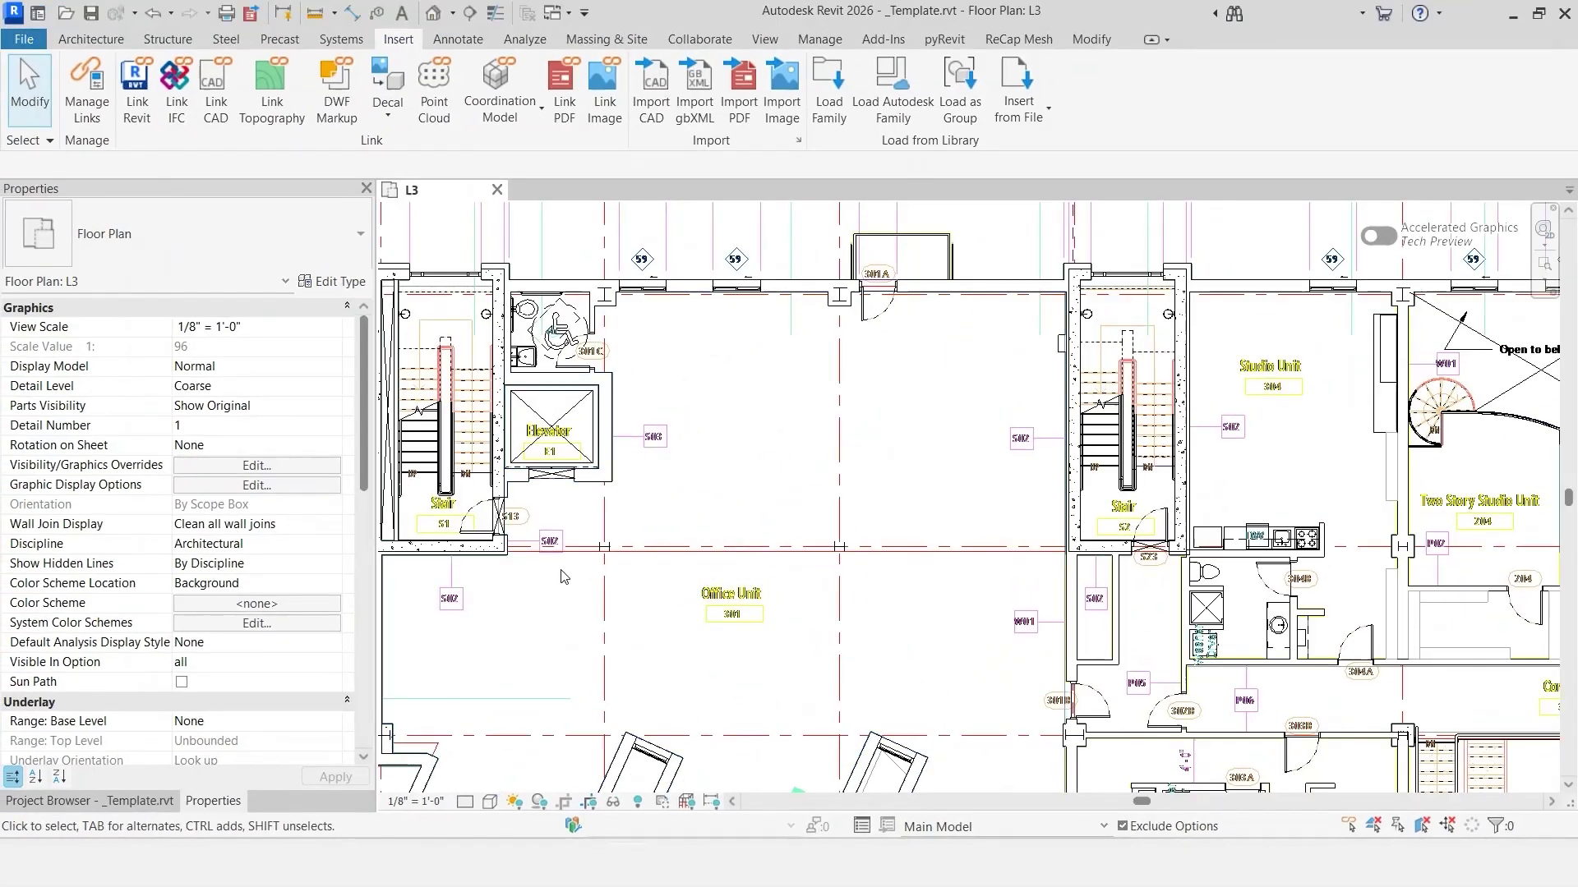
In L3's imported categories, expand BDT015_Level 3.dwg and toggle A-AREA-IDEN off and on, then apply
{"action": "scroll", "coordinate": [695, 427], "scroll_direction": "up", "scroll_amount": 4}
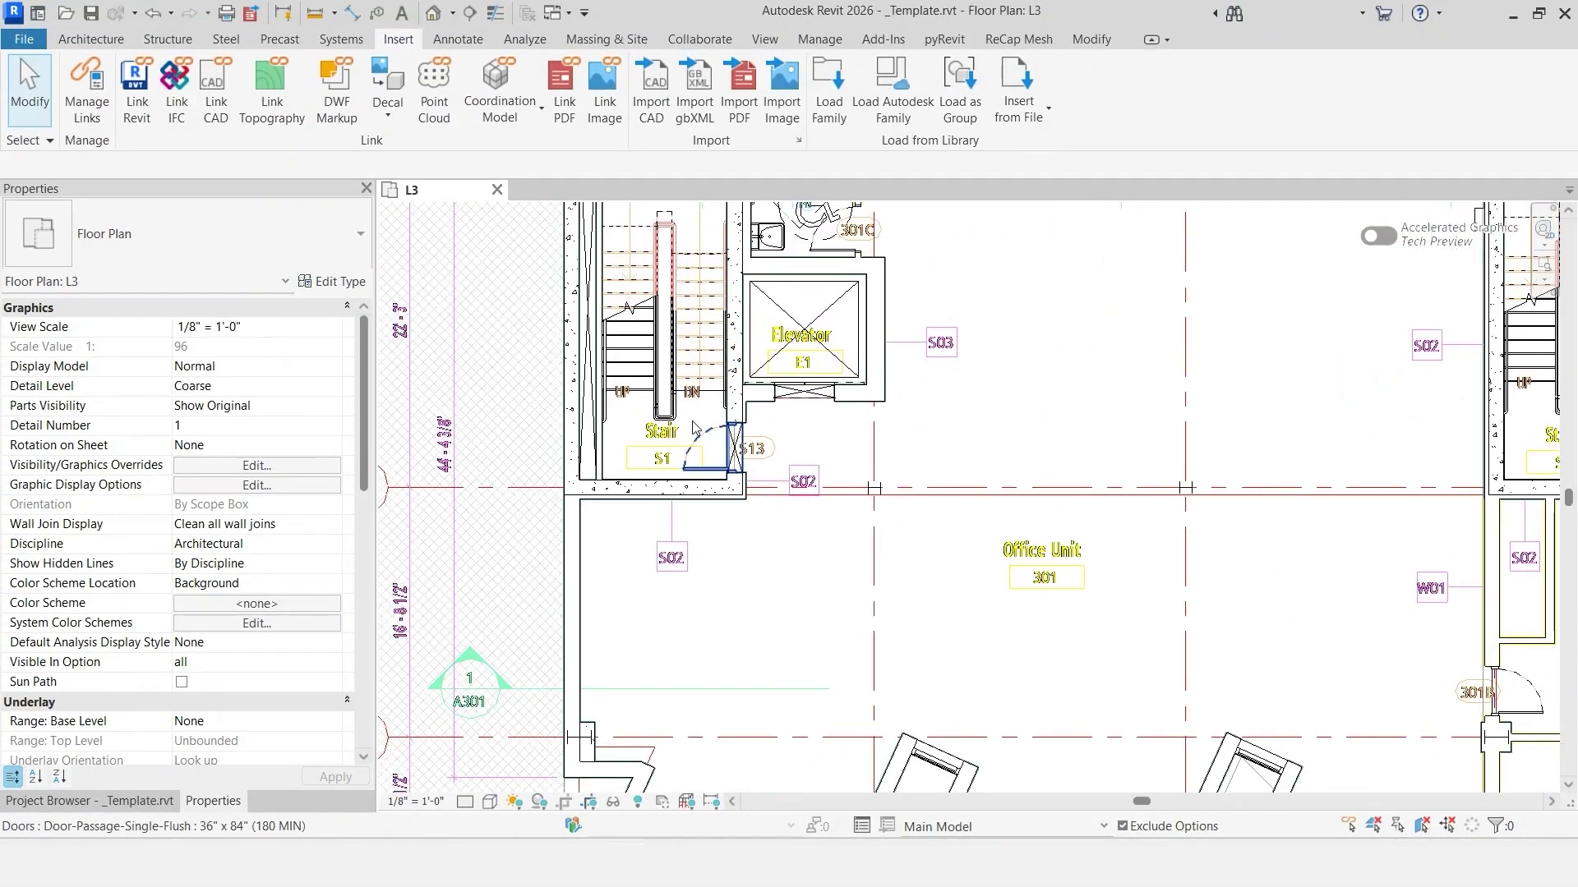
{"action": "scroll", "coordinate": [695, 427], "scroll_direction": "up", "scroll_amount": 3}
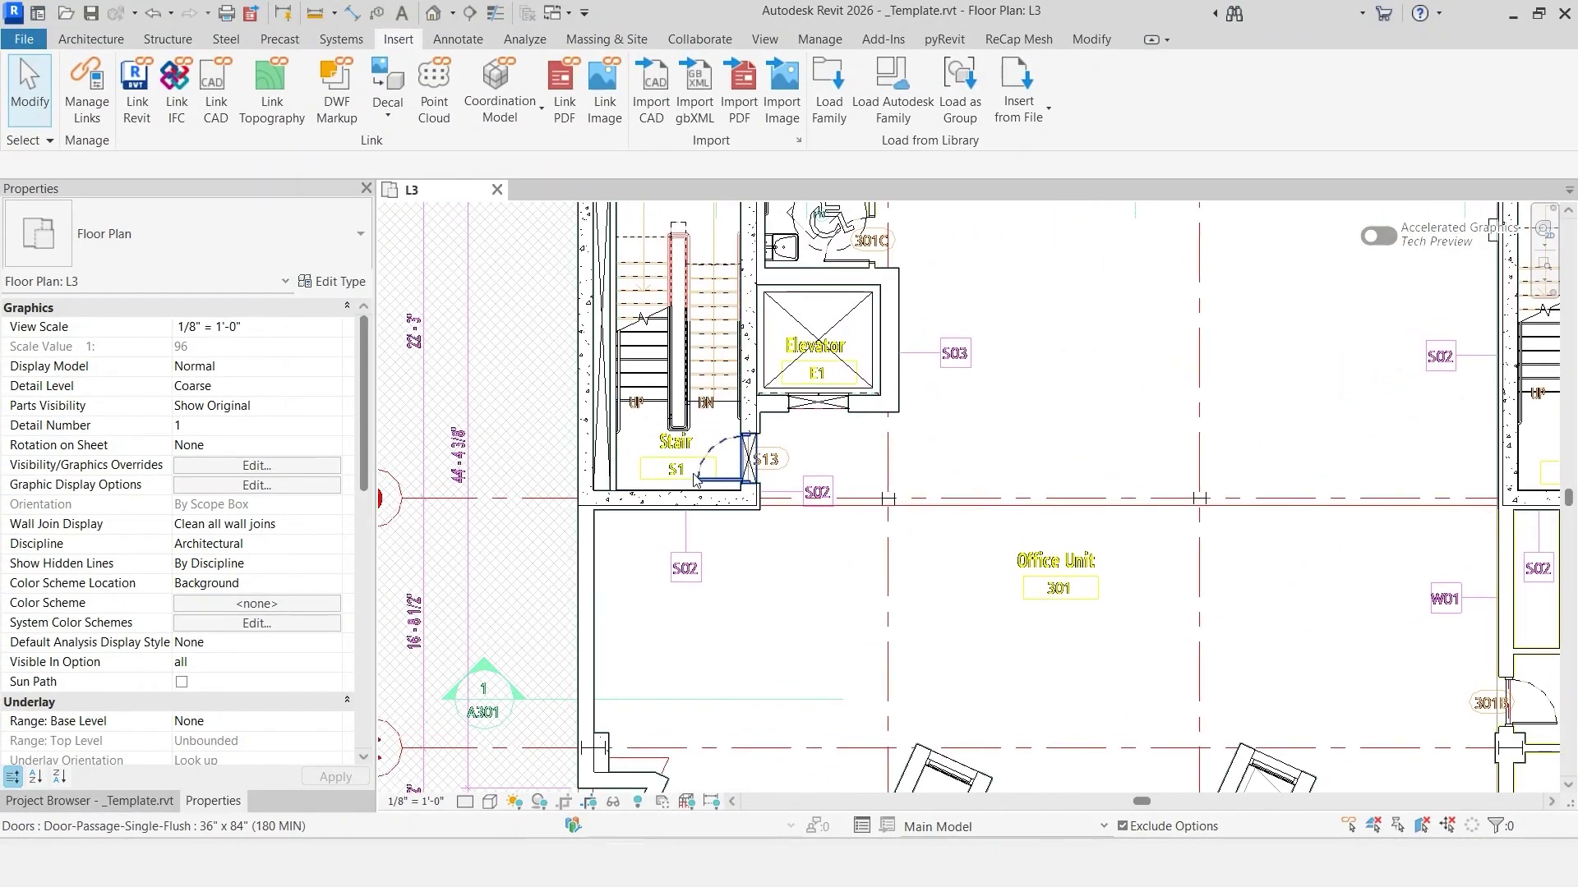
{"action": "left_click", "coordinate": [311, 469]}
{"action": "left_click_drag", "start_coordinate": [750, 113], "coordinate": [595, 63]}
{"action": "left_click", "coordinate": [428, 90]}
{"action": "left_click", "coordinate": [53, 182]}
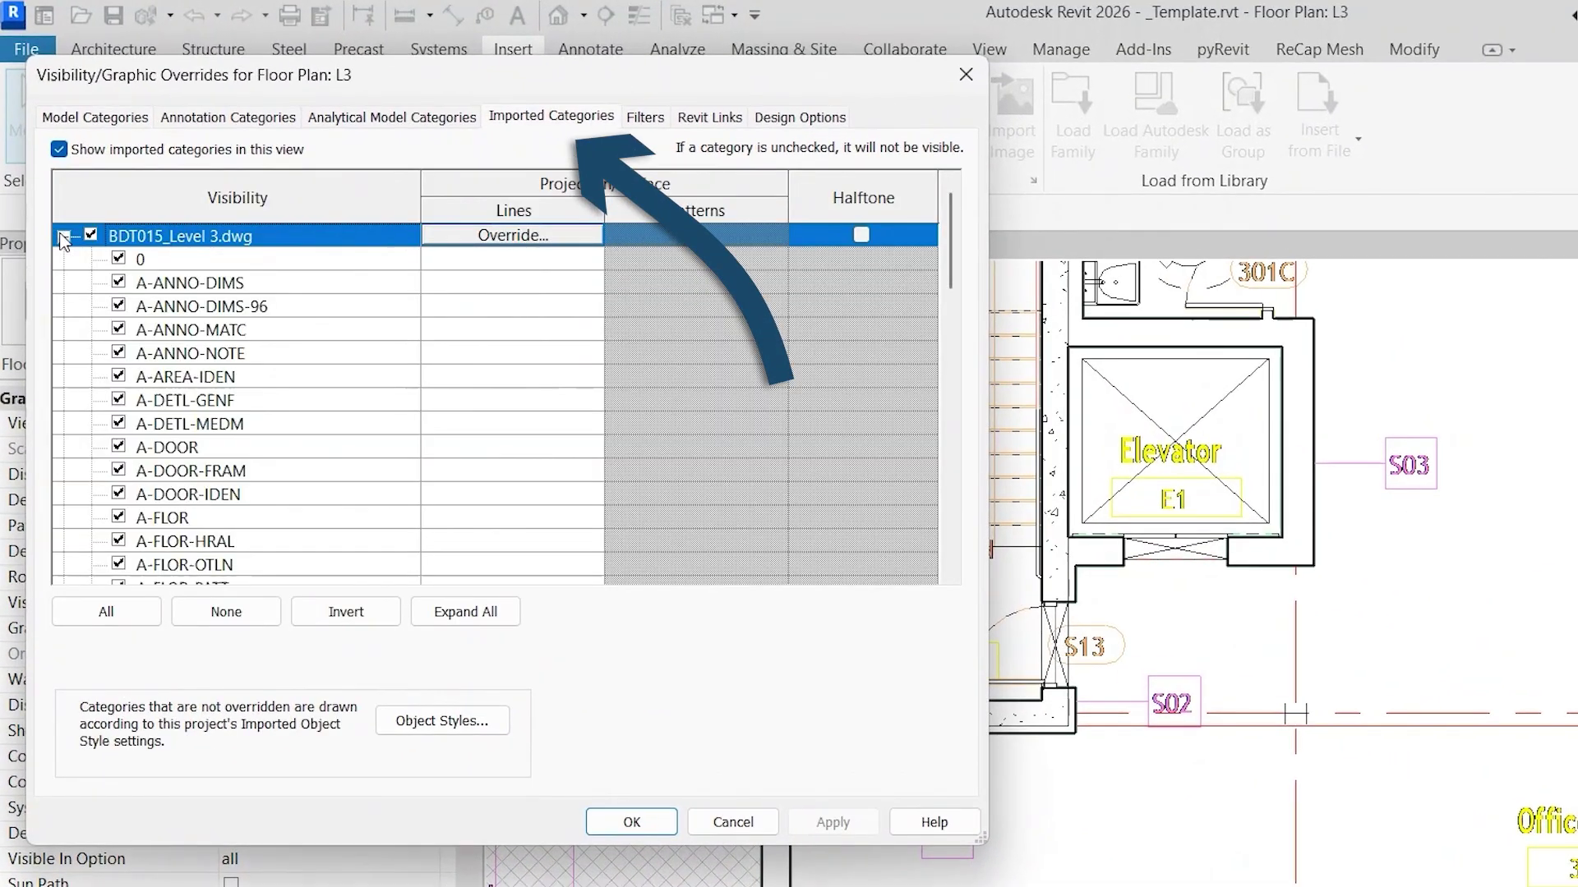
{"action": "left_click", "coordinate": [118, 376]}
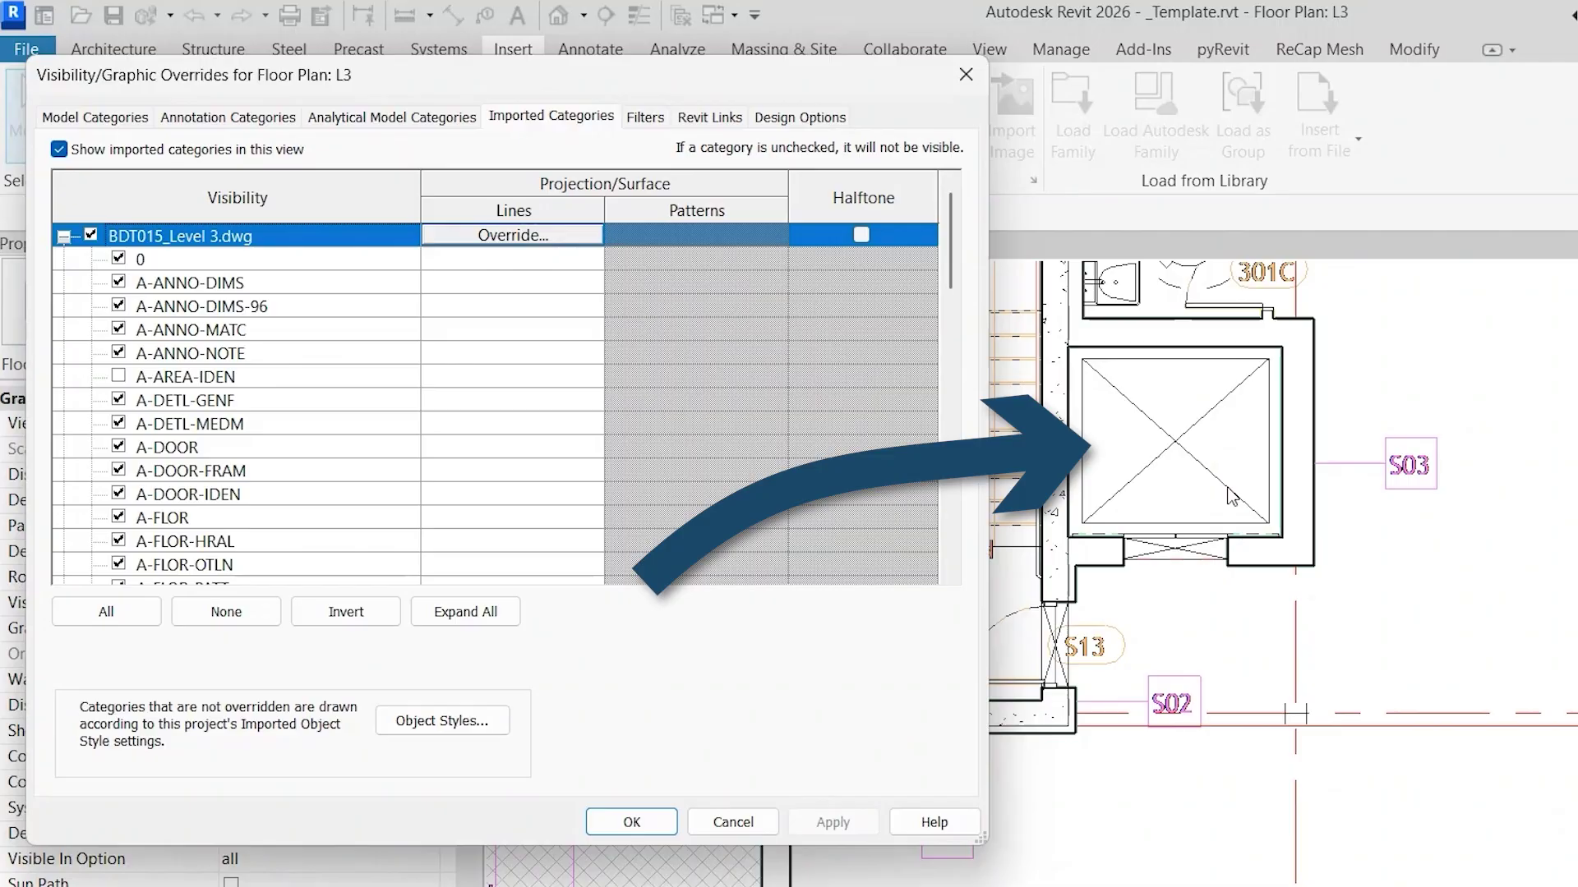
{"action": "left_click", "coordinate": [118, 377]}
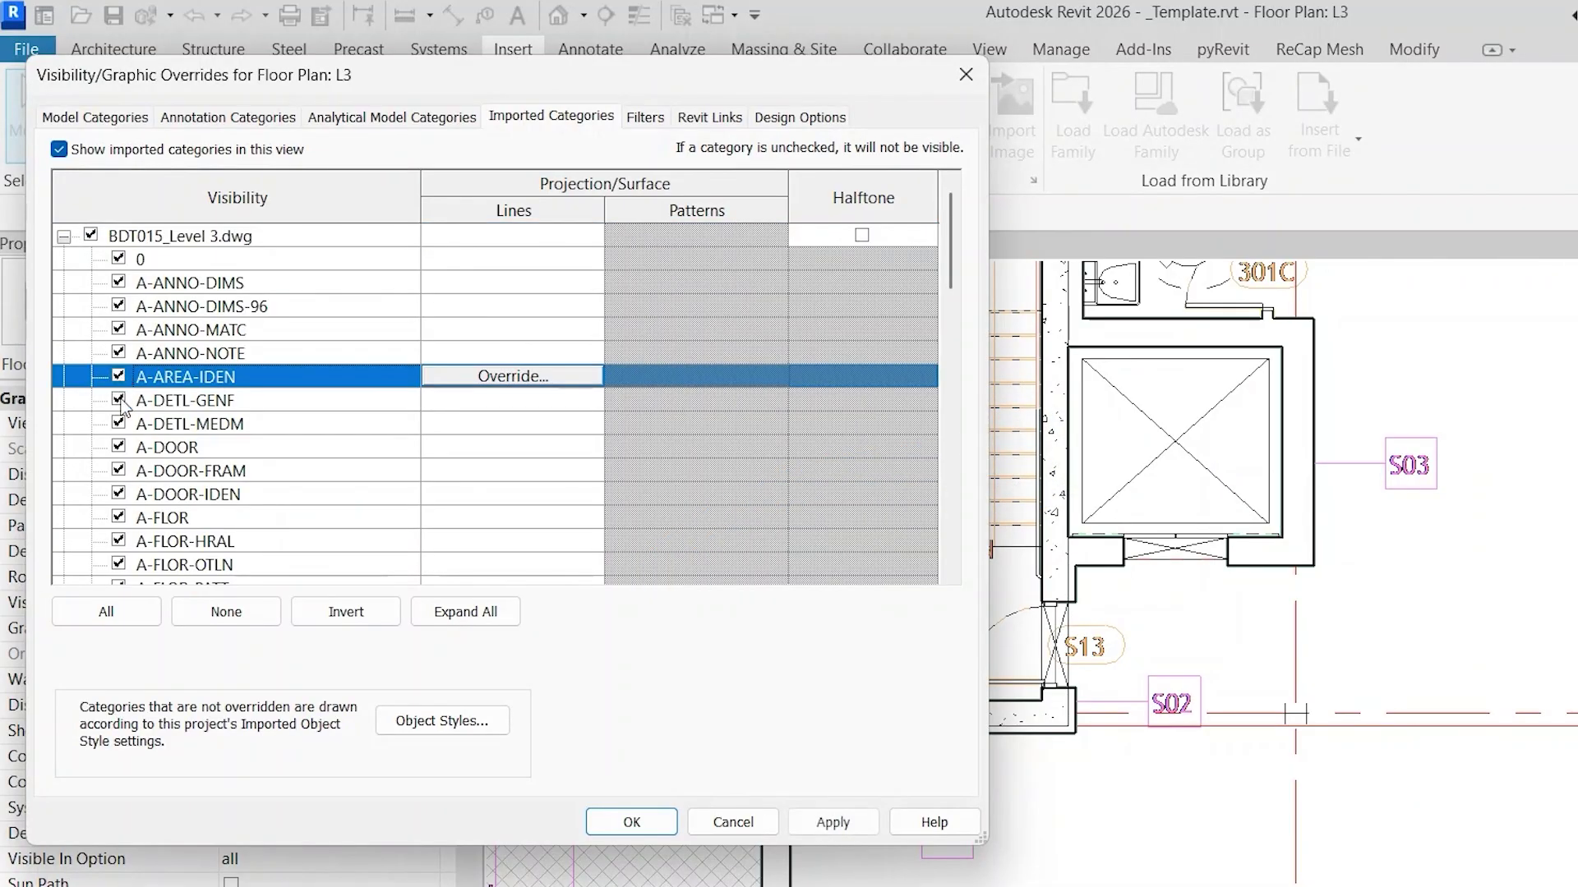
{"action": "left_click", "coordinate": [822, 822]}
Override the A-AREA-IDEN layer's lines to black and apply
{"action": "left_click", "coordinate": [206, 376]}
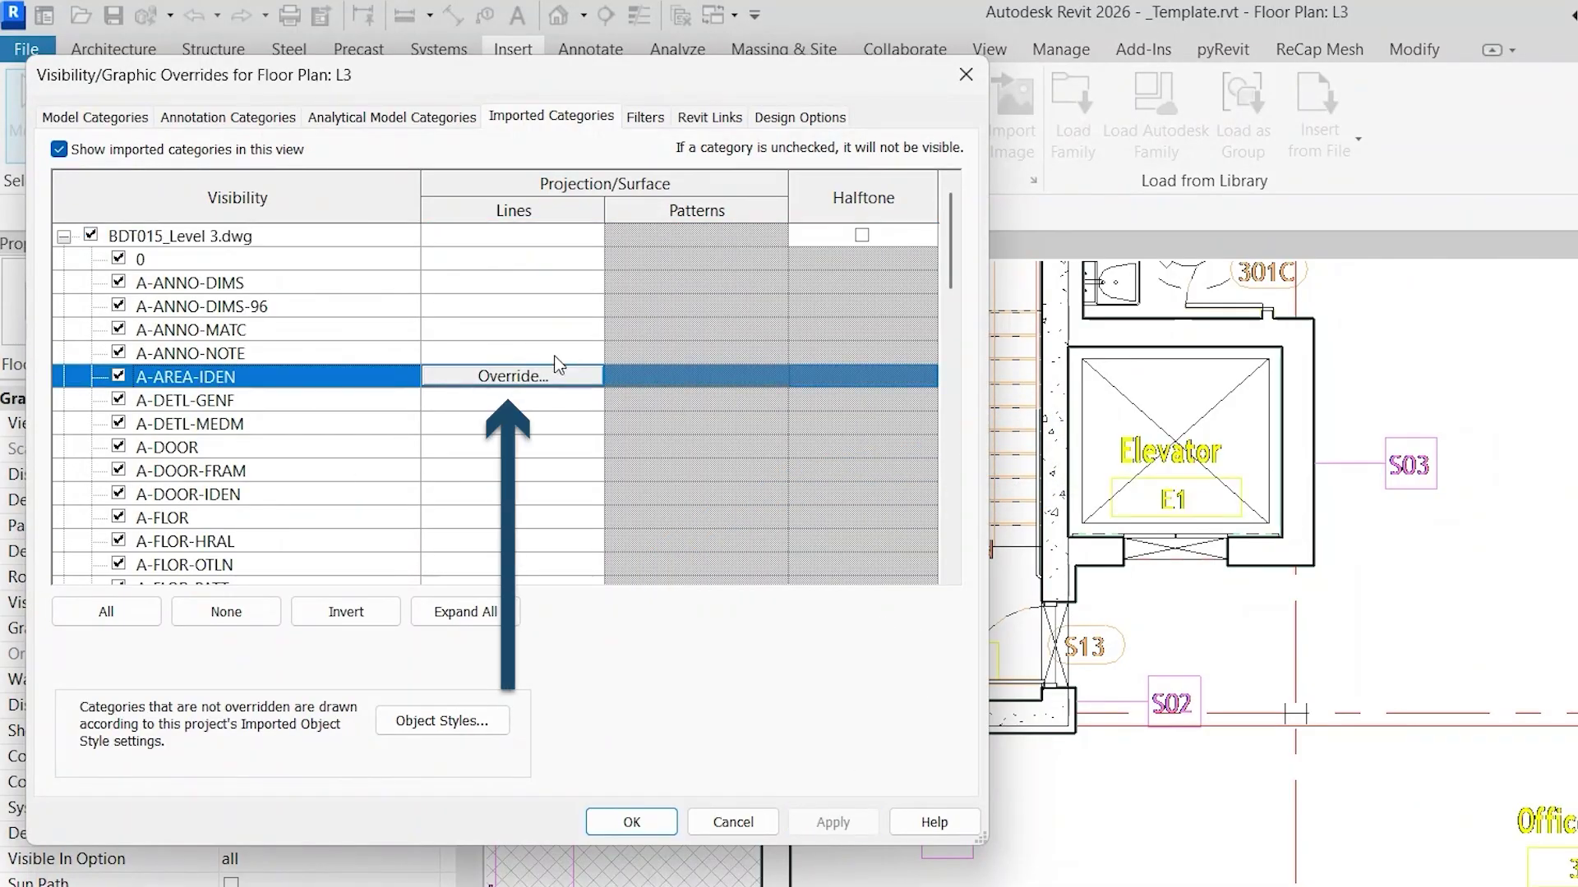
{"action": "left_click", "coordinate": [513, 376]}
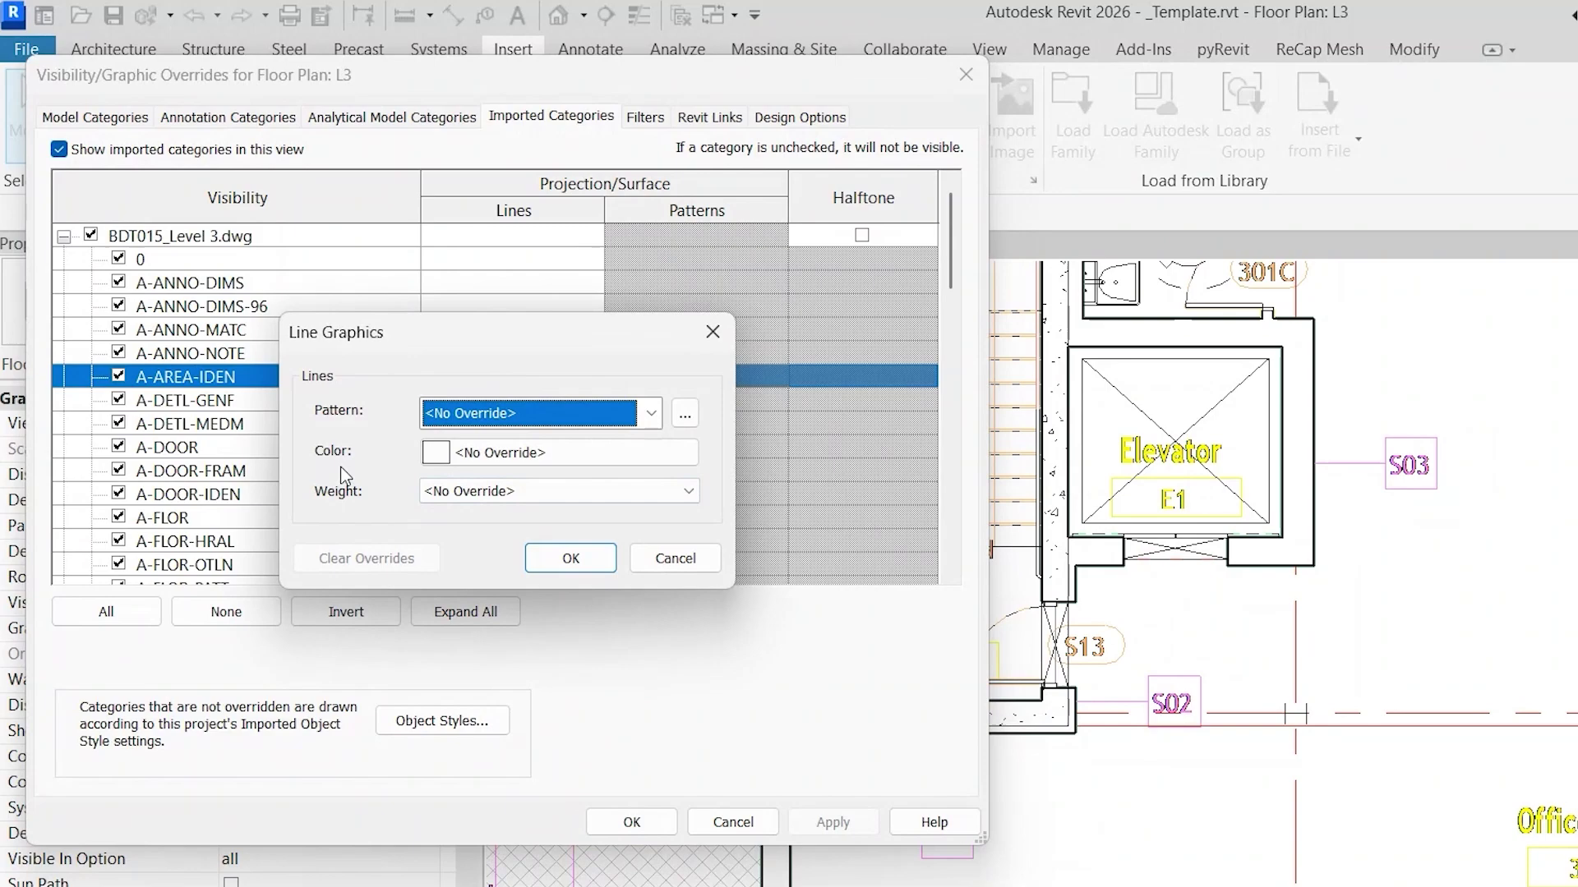
{"action": "left_click", "coordinate": [518, 489]}
{"action": "left_click", "coordinate": [468, 450]}
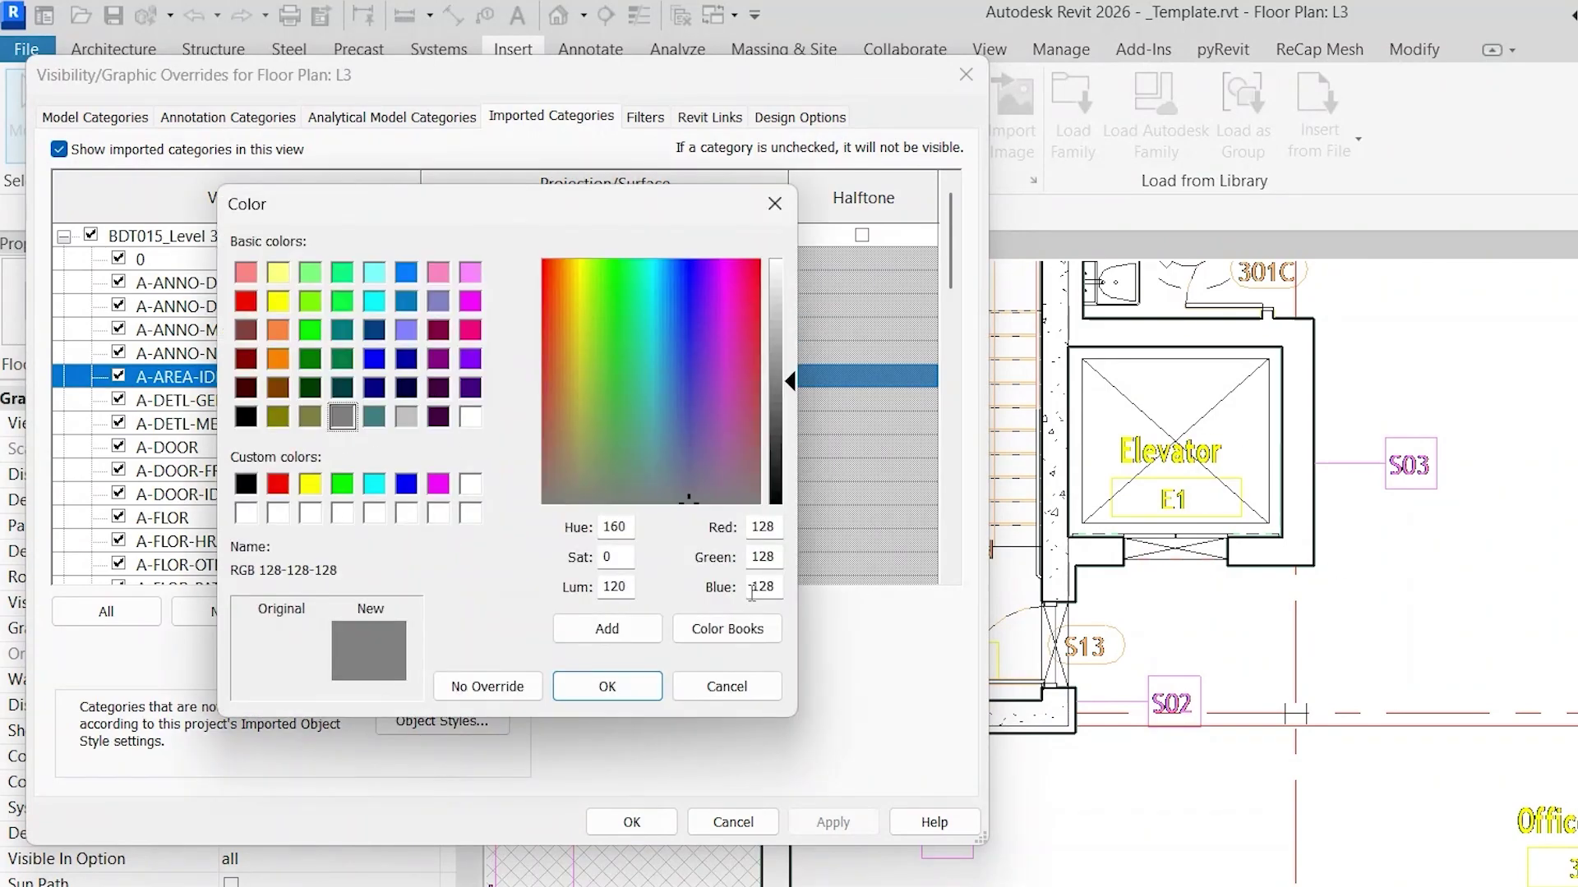
{"action": "left_click", "coordinate": [245, 483]}
{"action": "left_click", "coordinate": [607, 687]}
{"action": "left_click", "coordinate": [567, 556]}
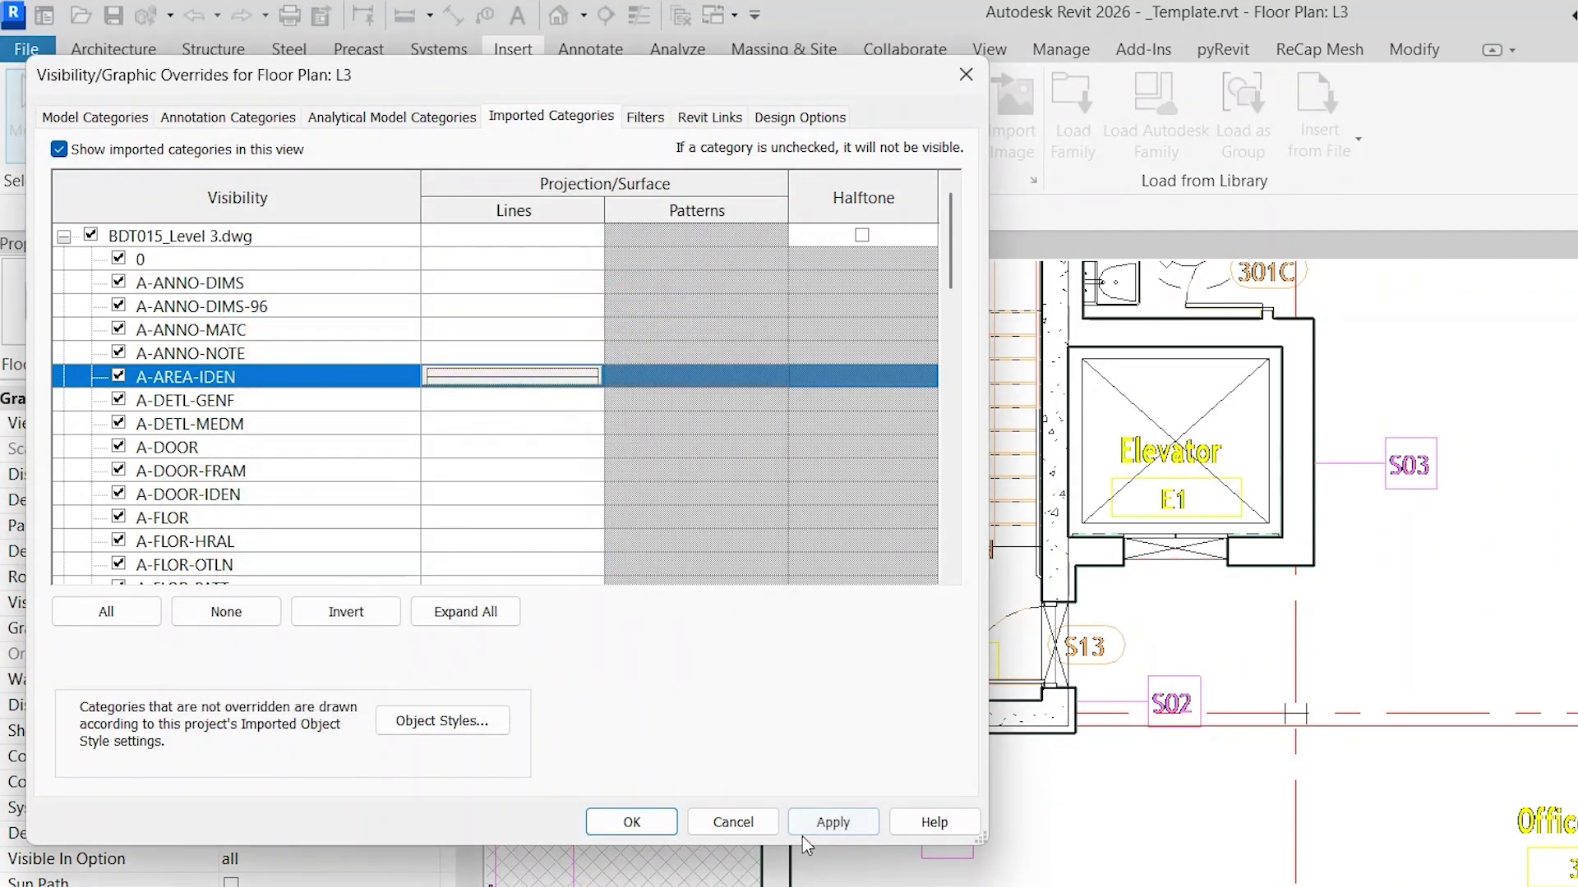
{"action": "left_click", "coordinate": [833, 822]}
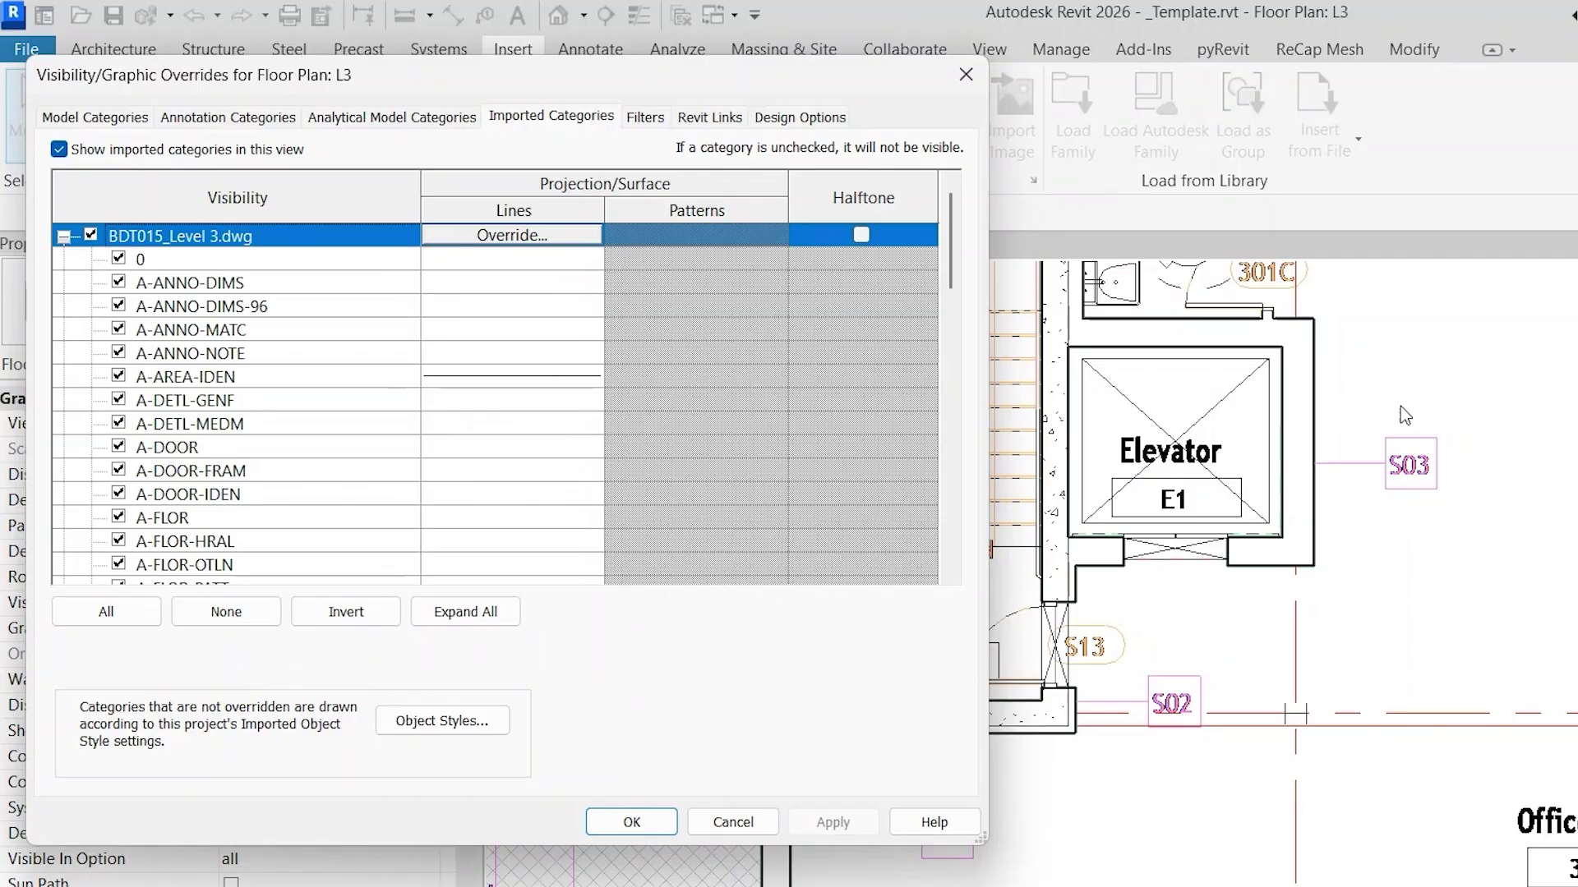
Give the A-AREA-IDEN lines a new weight and a dashed center line pattern
{"action": "left_click", "coordinate": [542, 375]}
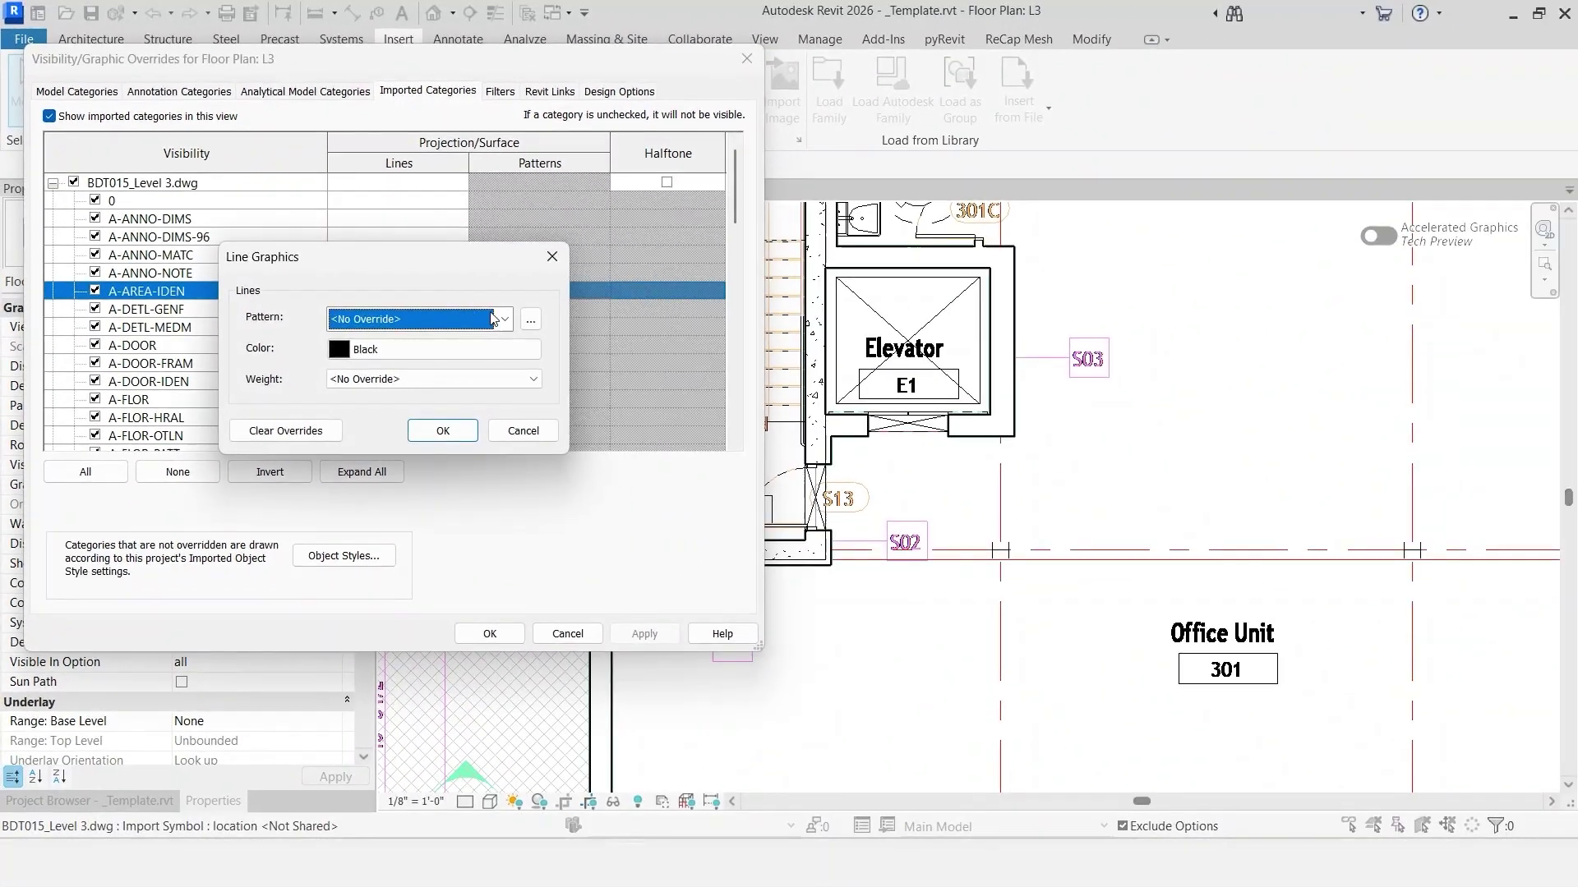
{"action": "left_click", "coordinate": [642, 415]}
{"action": "left_click", "coordinate": [436, 379]}
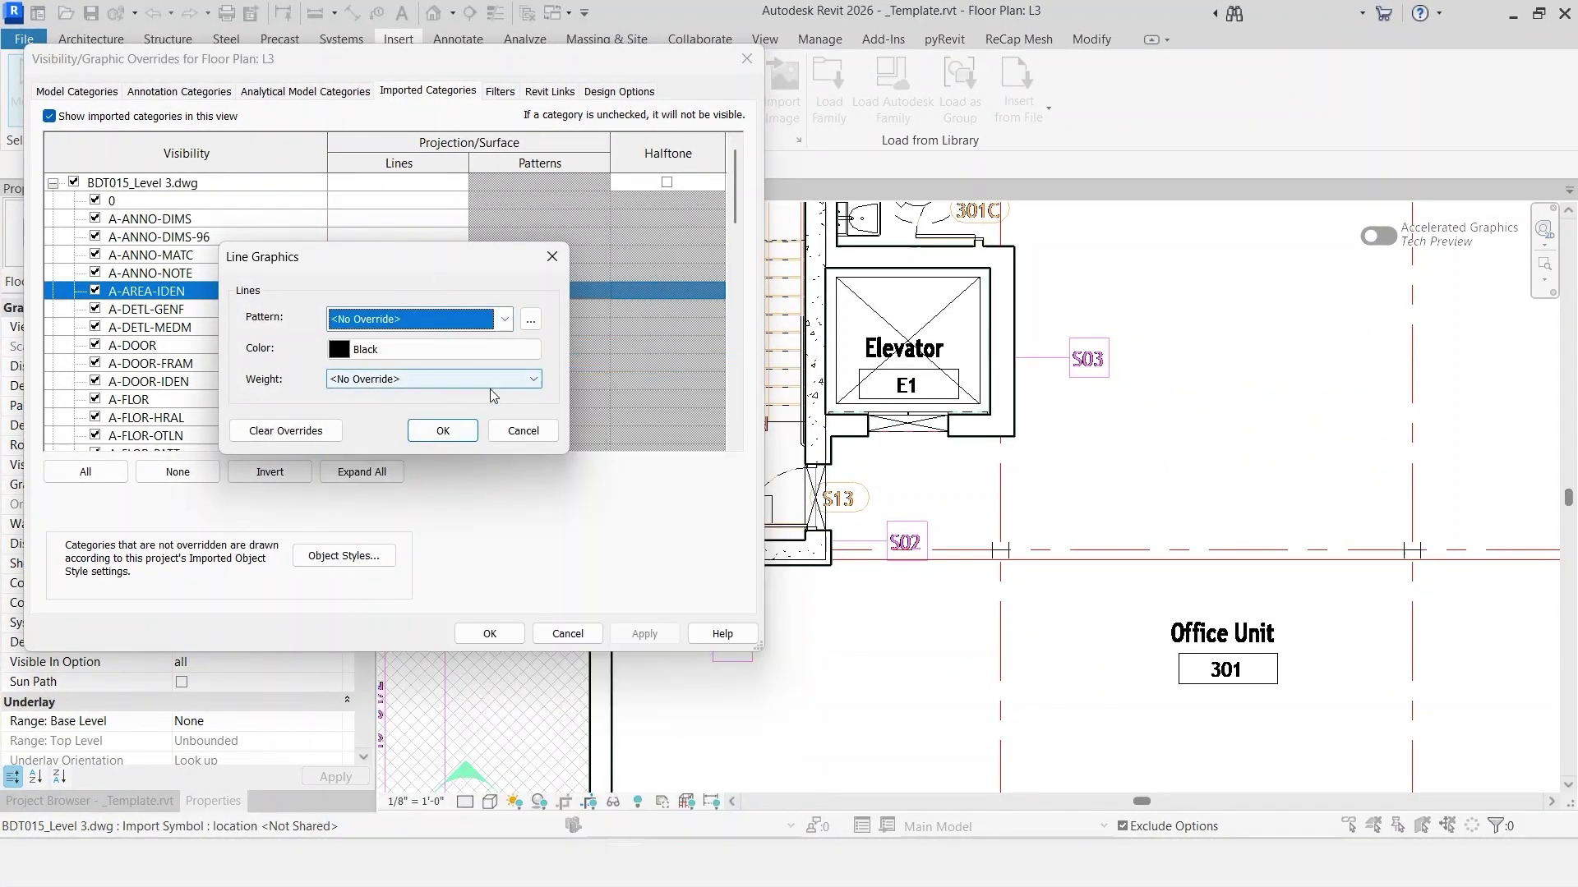
{"action": "left_click", "coordinate": [427, 378]}
{"action": "left_click", "coordinate": [416, 447]}
{"action": "left_click", "coordinate": [428, 318]}
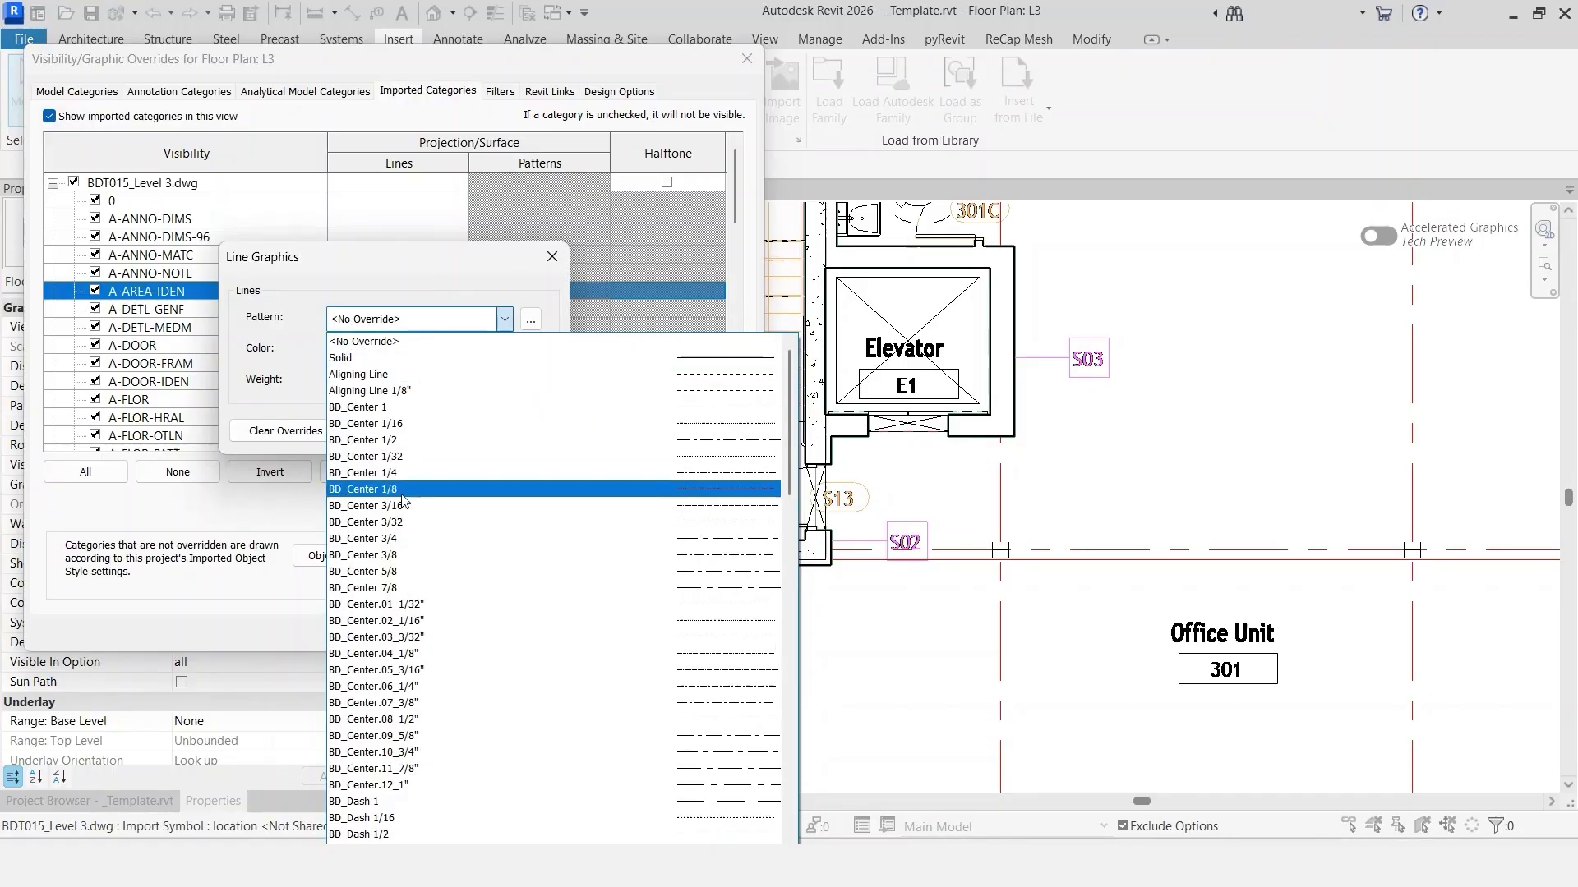
{"action": "left_click", "coordinate": [395, 653]}
{"action": "left_click", "coordinate": [444, 431]}
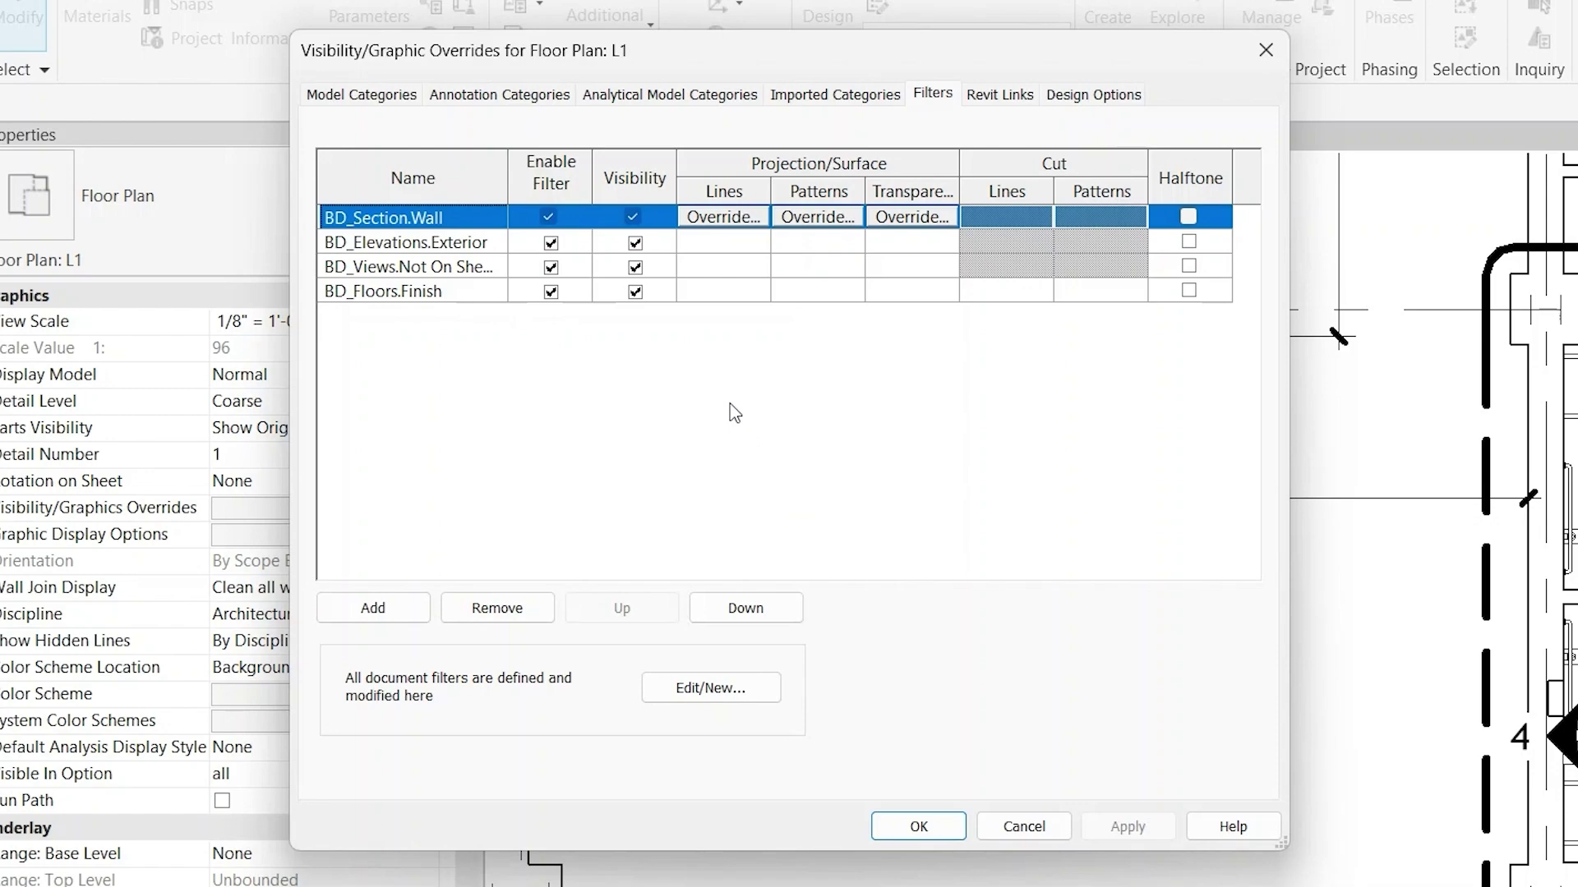
Toggle the BD_Section.Wall filter's visibility and enable settings, then review BD_Elevations.Interior_Inverse's rules
{"action": "left_click", "coordinate": [634, 217]}
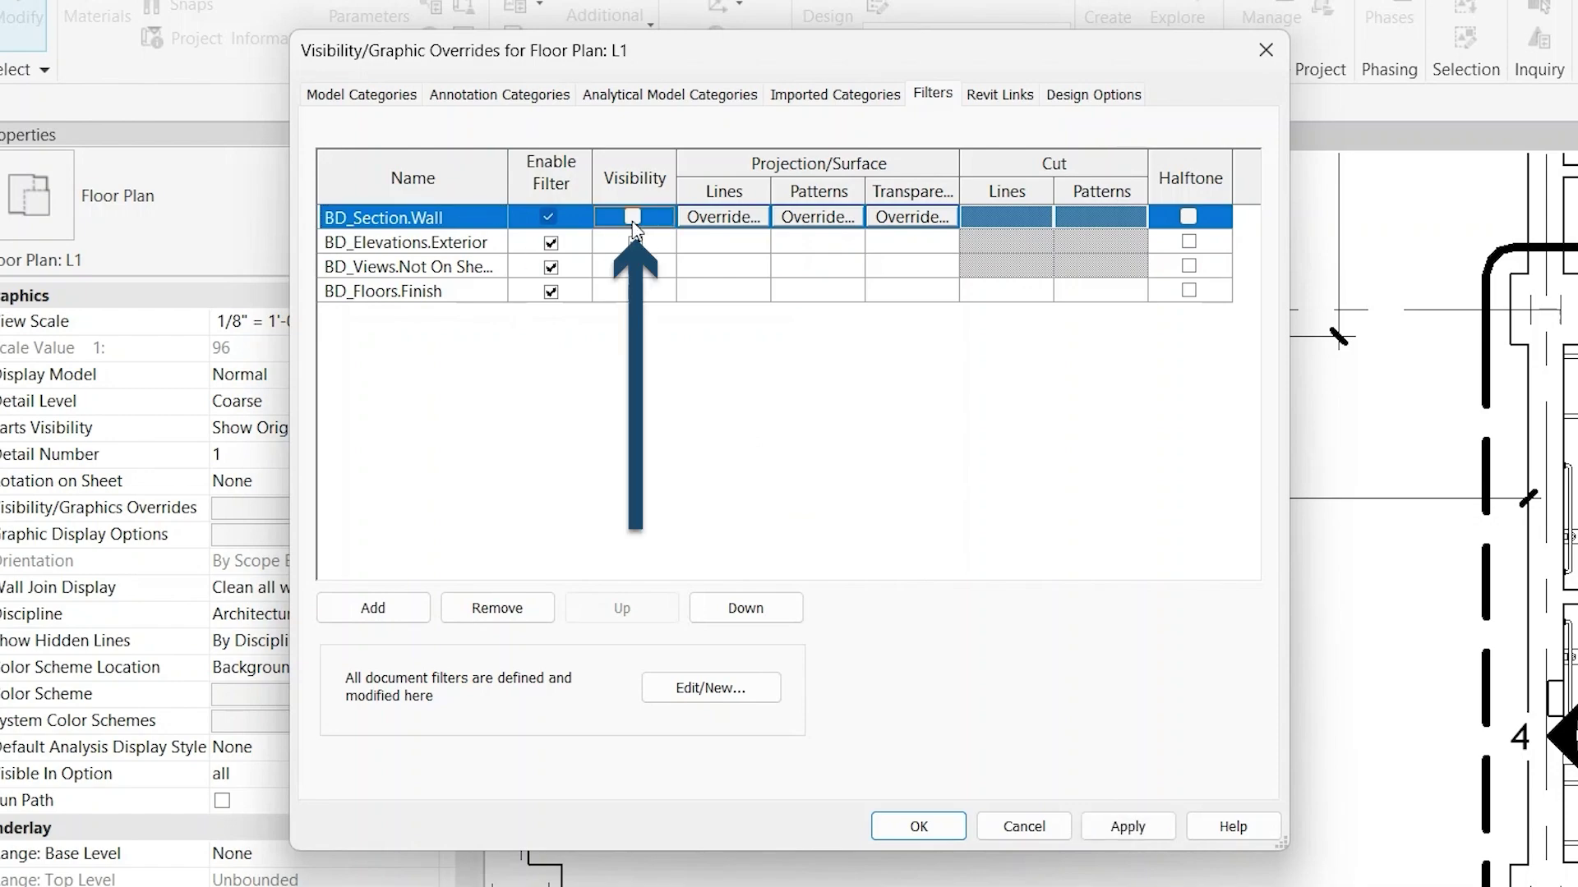
{"action": "left_click", "coordinate": [549, 217]}
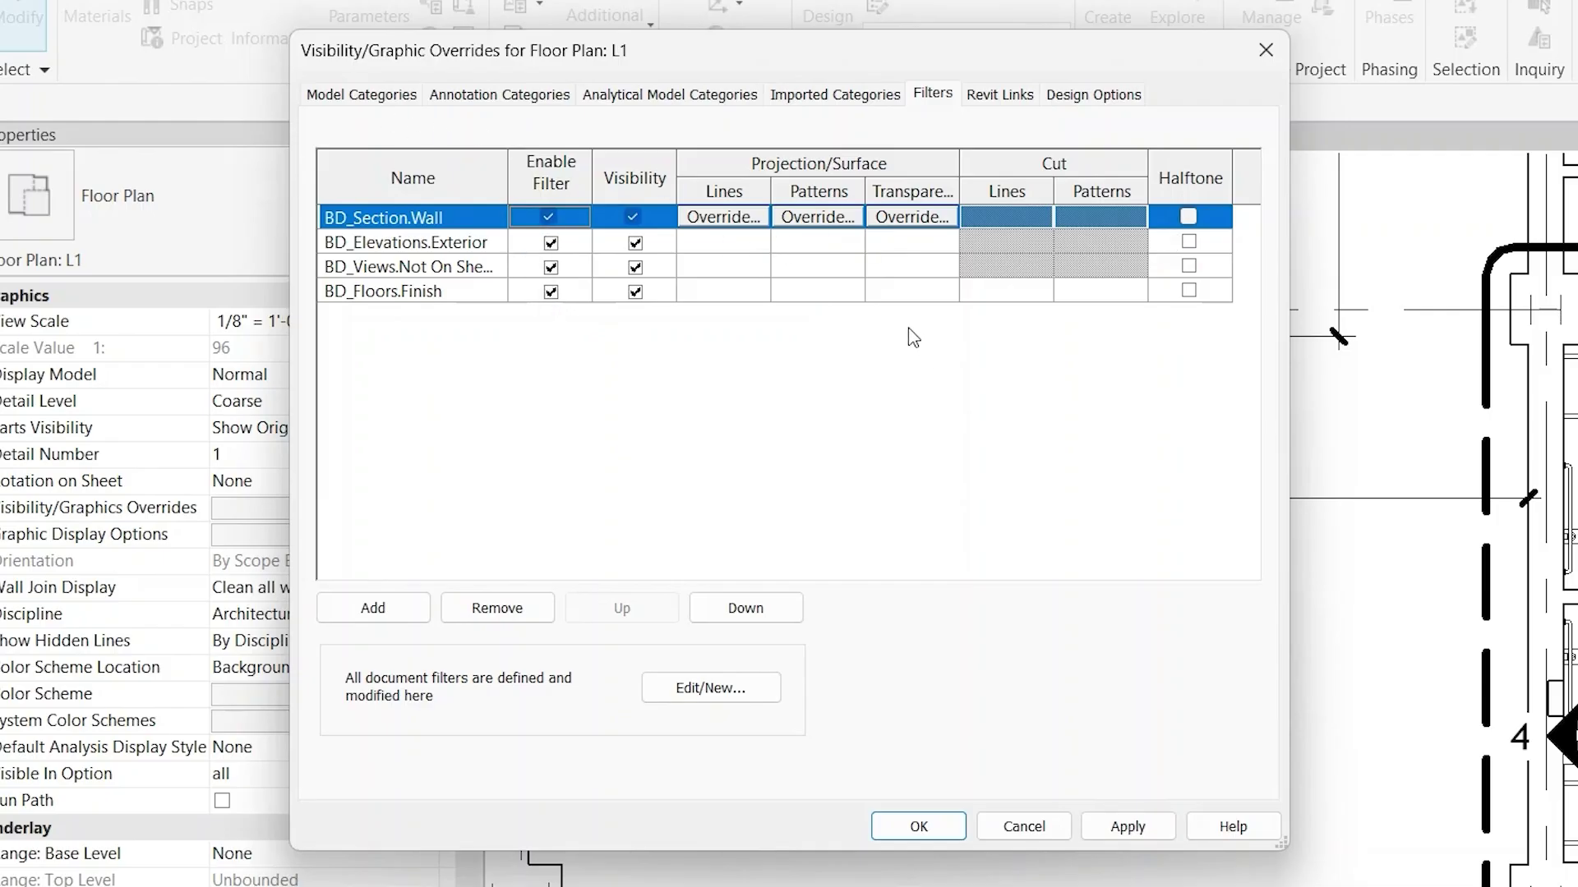
{"action": "left_click", "coordinate": [723, 698]}
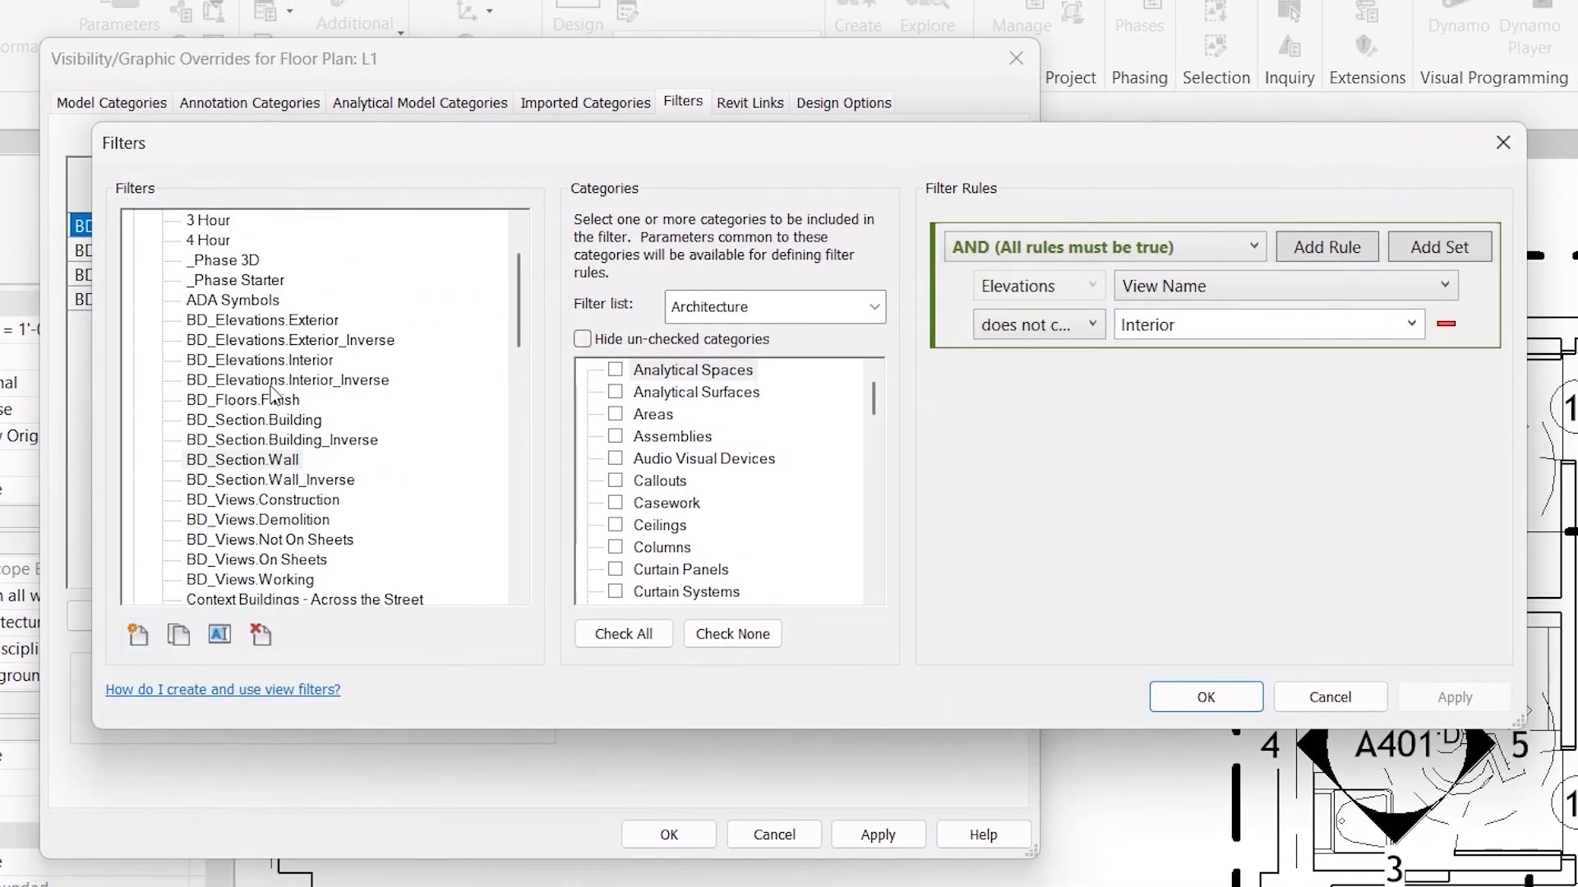
{"action": "left_click", "coordinate": [273, 383]}
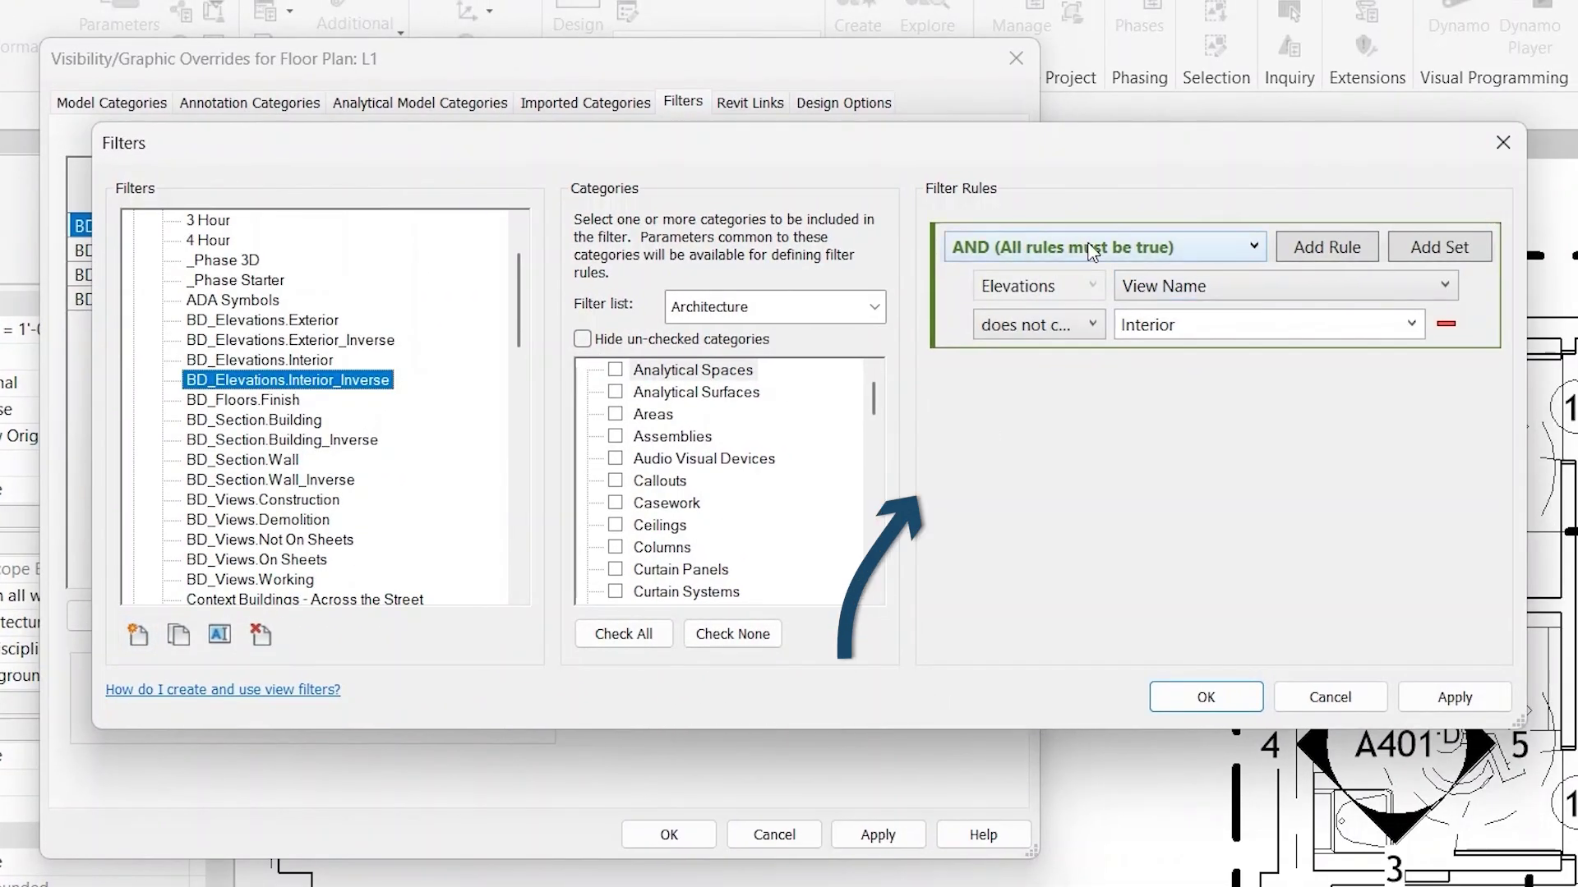
{"action": "left_click", "coordinate": [1207, 695]}
Add the BD_Section.Building_Inverse filter to the L1 view
{"action": "left_click", "coordinate": [158, 623]}
{"action": "scroll", "coordinate": [448, 432], "scroll_direction": "down", "scroll_amount": 3}
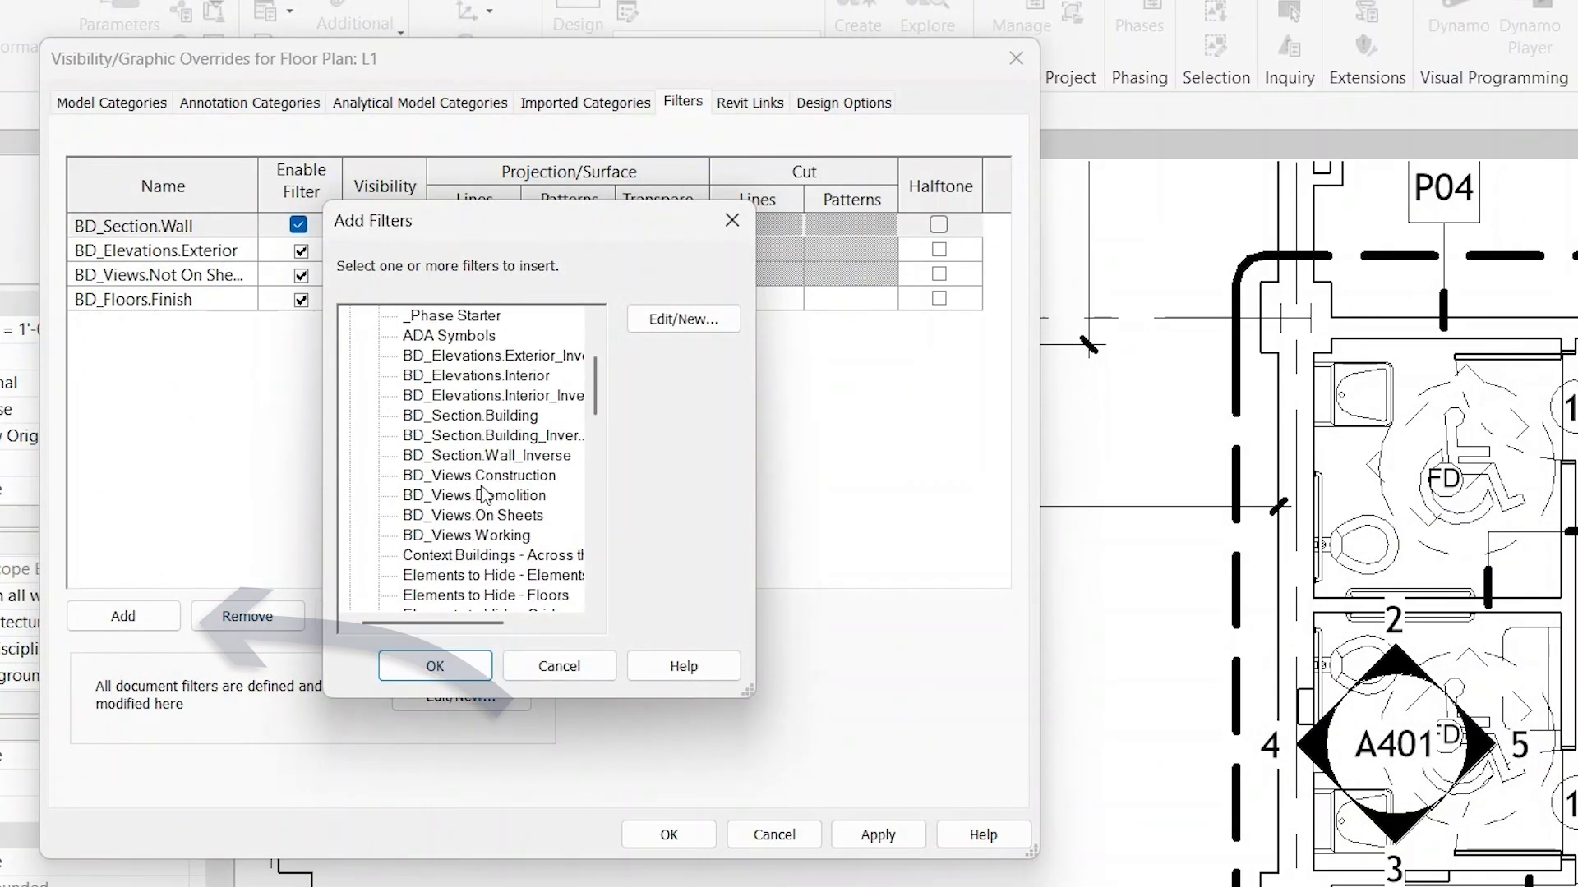
{"action": "left_click", "coordinate": [497, 438]}
{"action": "left_click", "coordinate": [433, 666]}
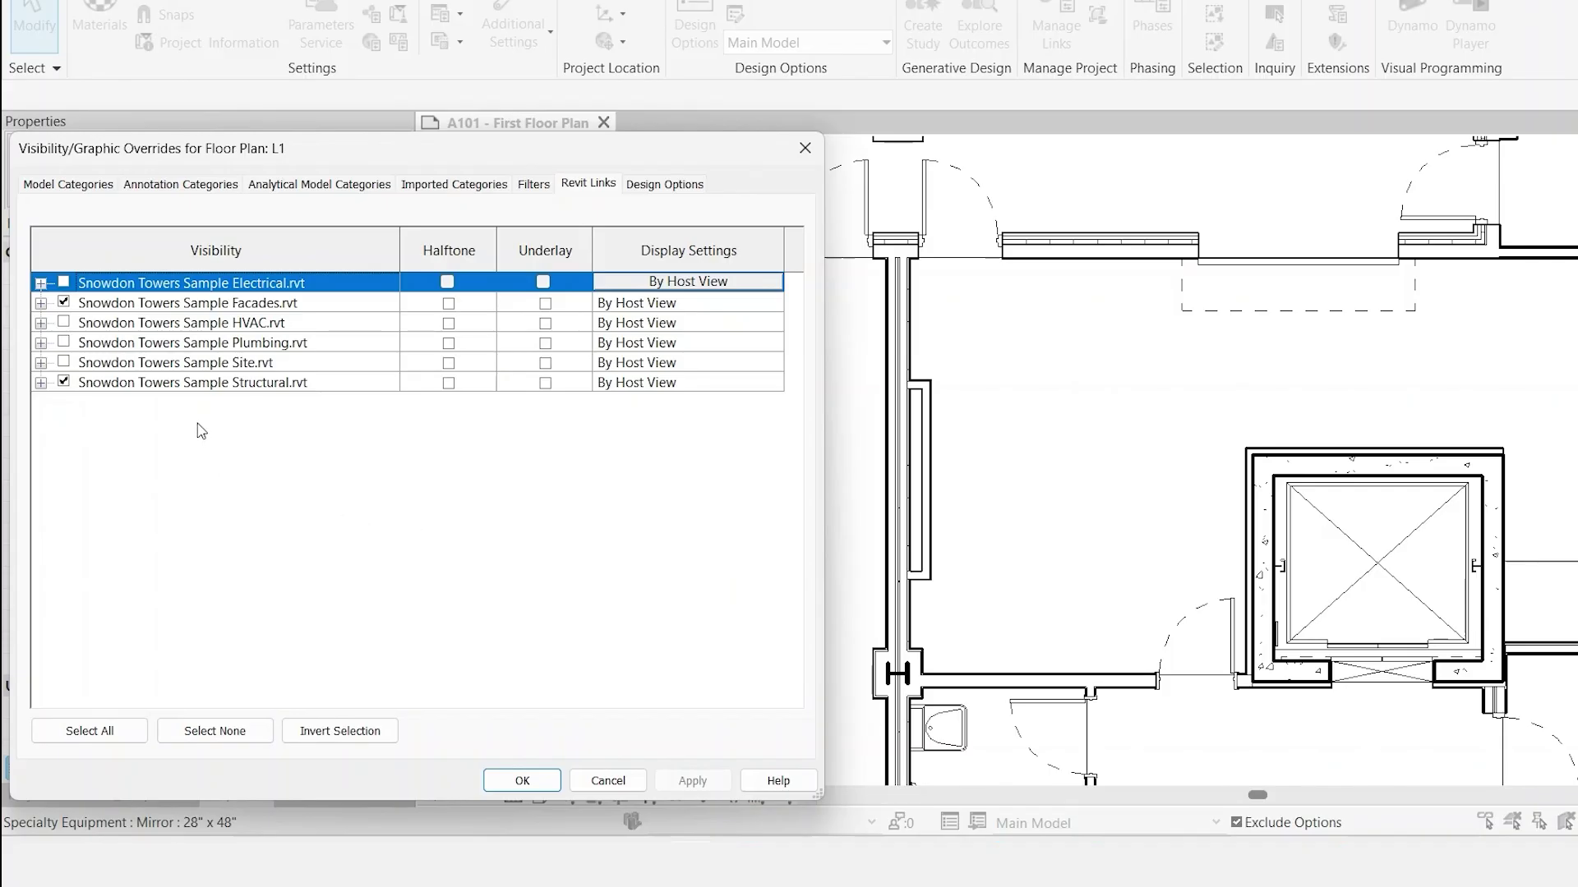
Hide the Structural.rvt link in plan L1 and apply the change
{"action": "left_click", "coordinate": [288, 384]}
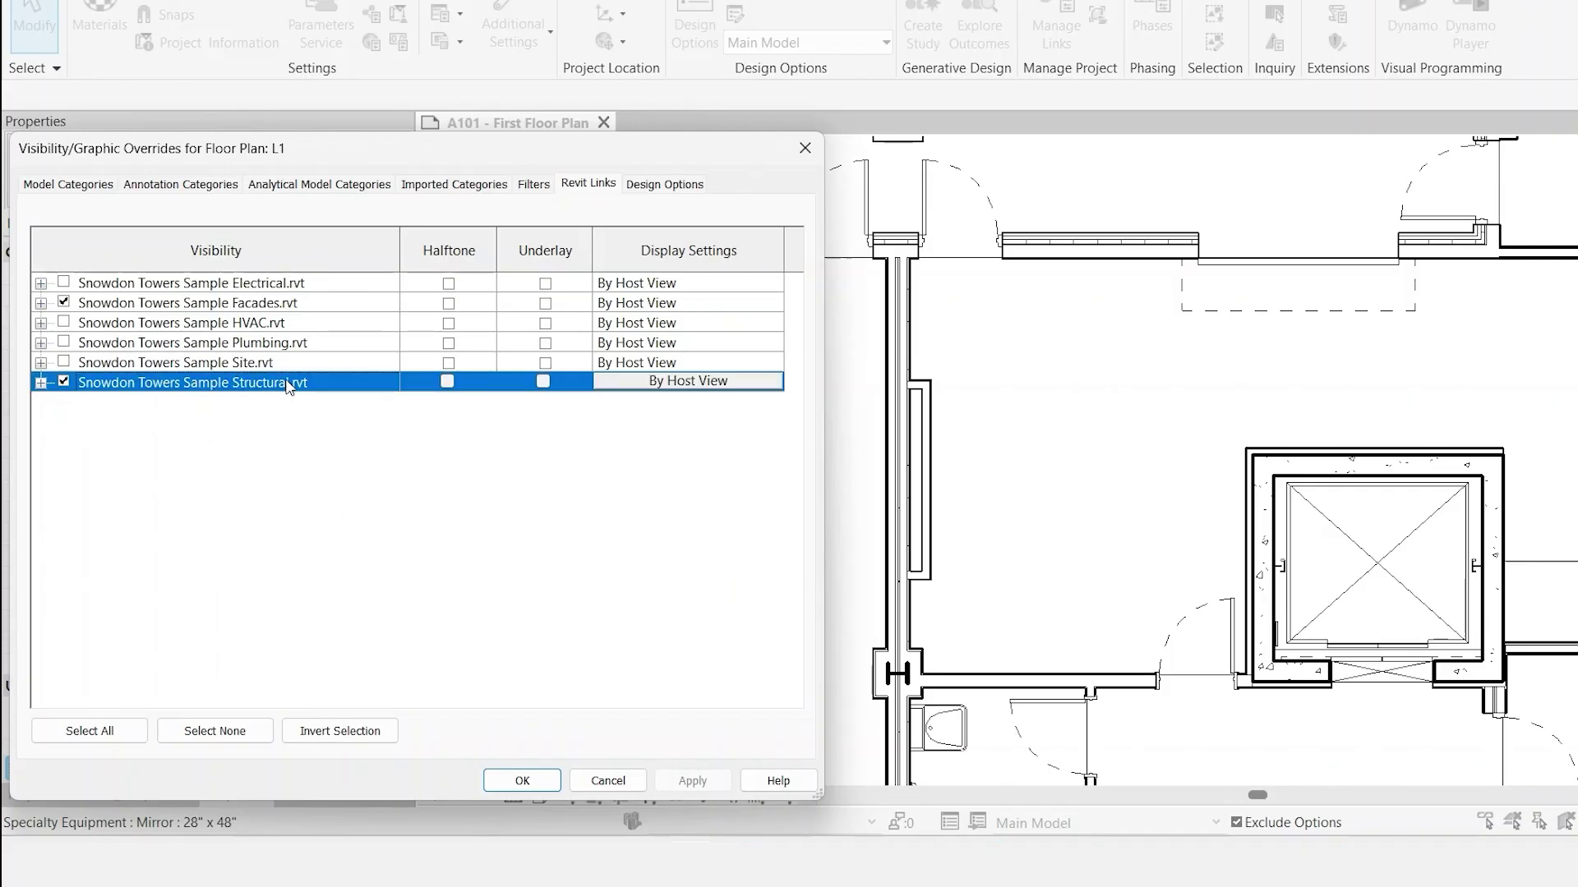
{"action": "left_click", "coordinate": [63, 381]}
{"action": "left_click", "coordinate": [693, 781]}
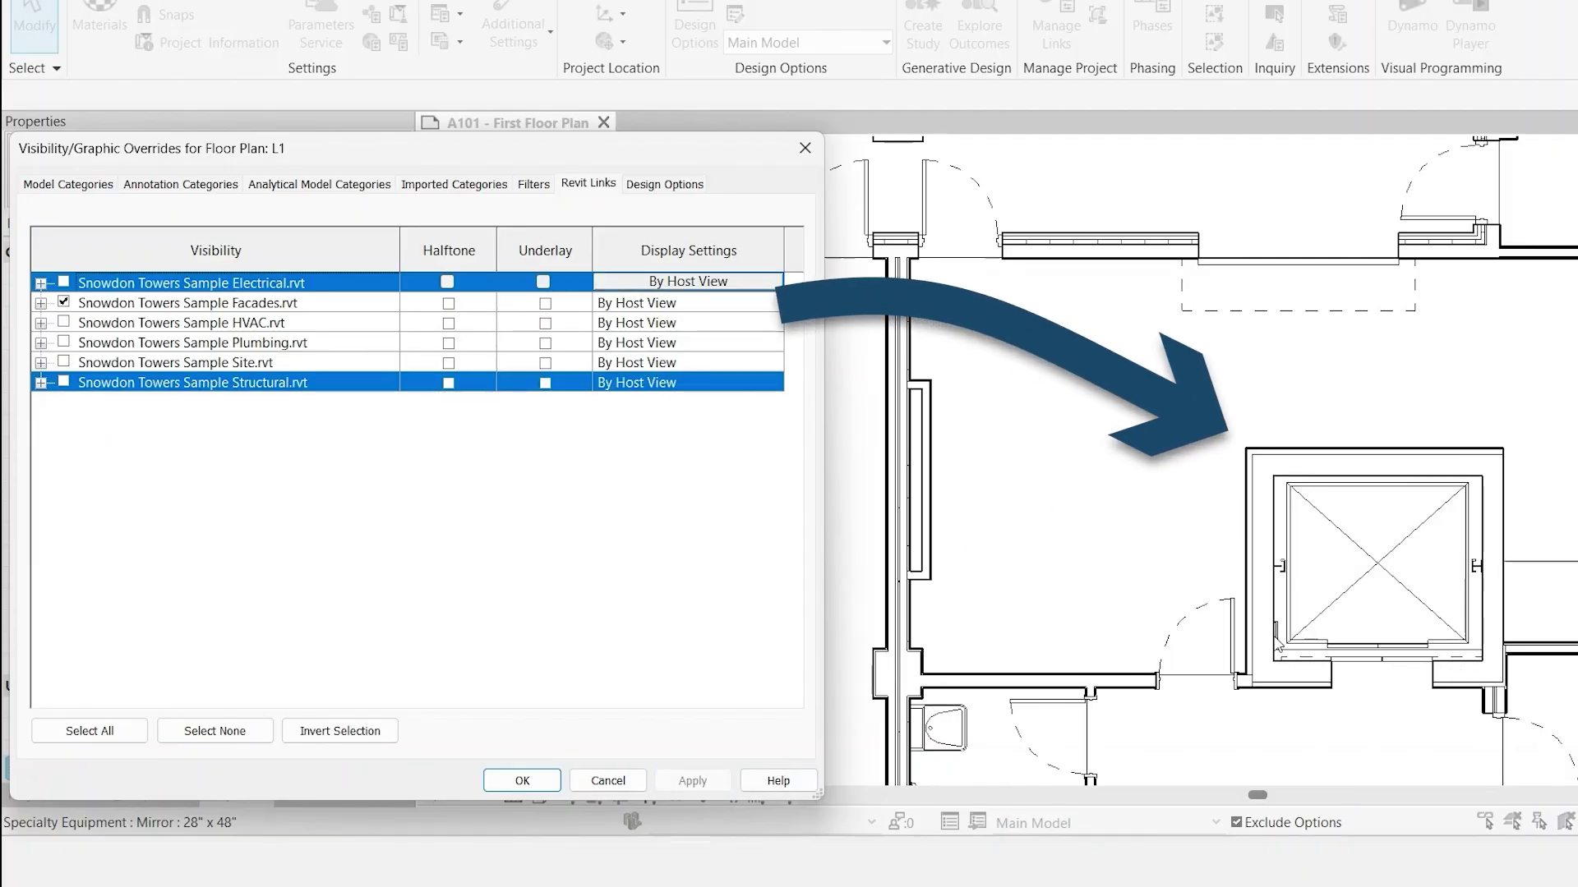
Show Structural.rvt again, apply halftone and underlay, then clear both boxes
{"action": "left_click", "coordinate": [63, 381]}
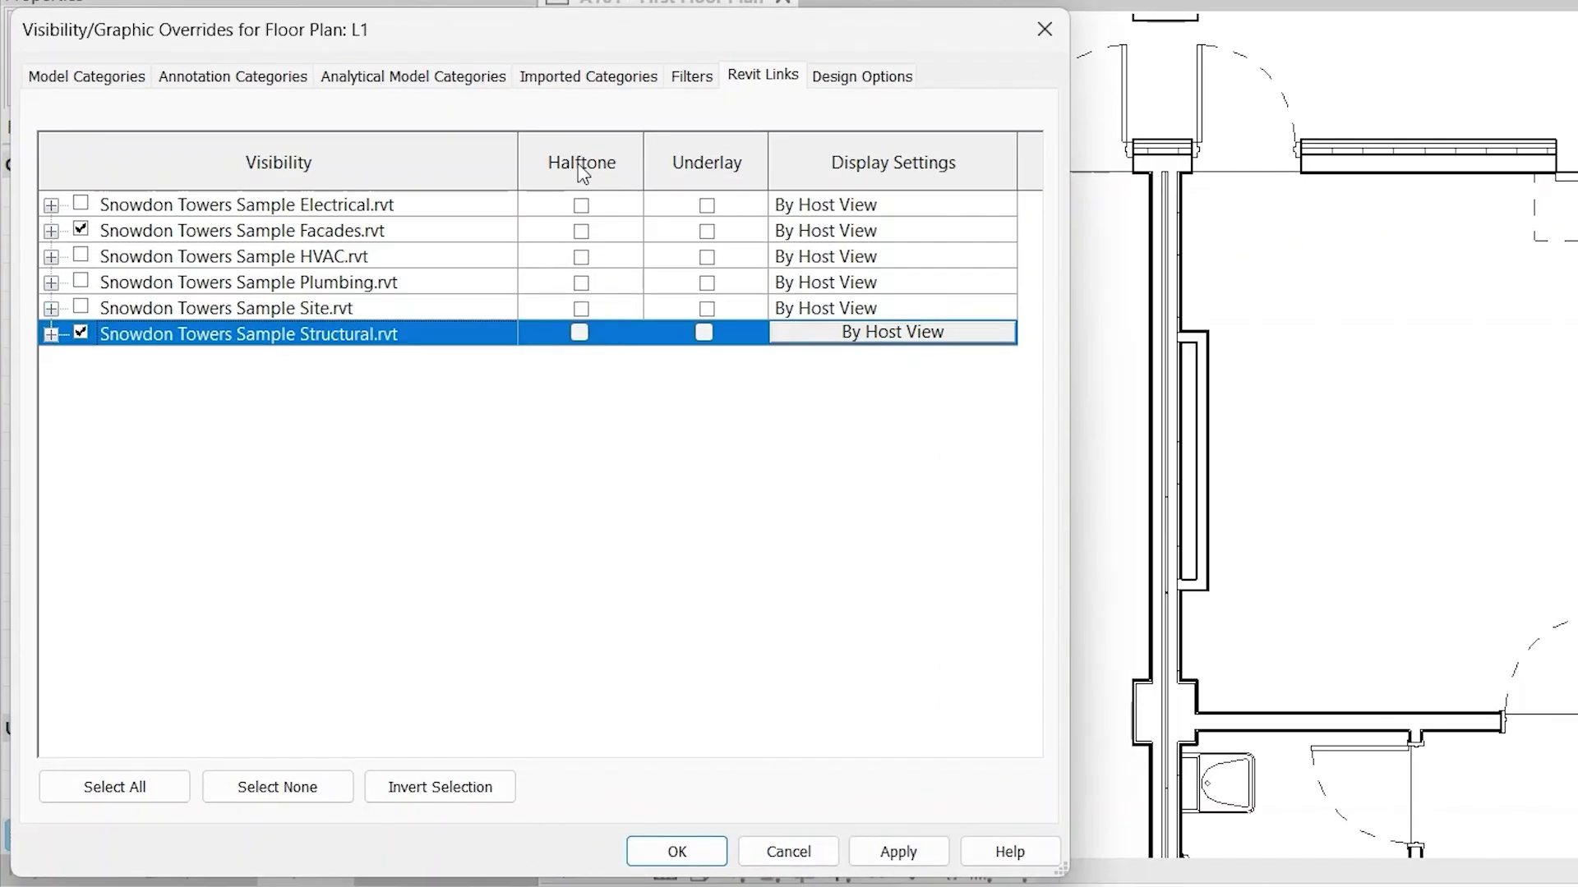
{"action": "left_click", "coordinate": [579, 332]}
{"action": "left_click", "coordinate": [704, 332]}
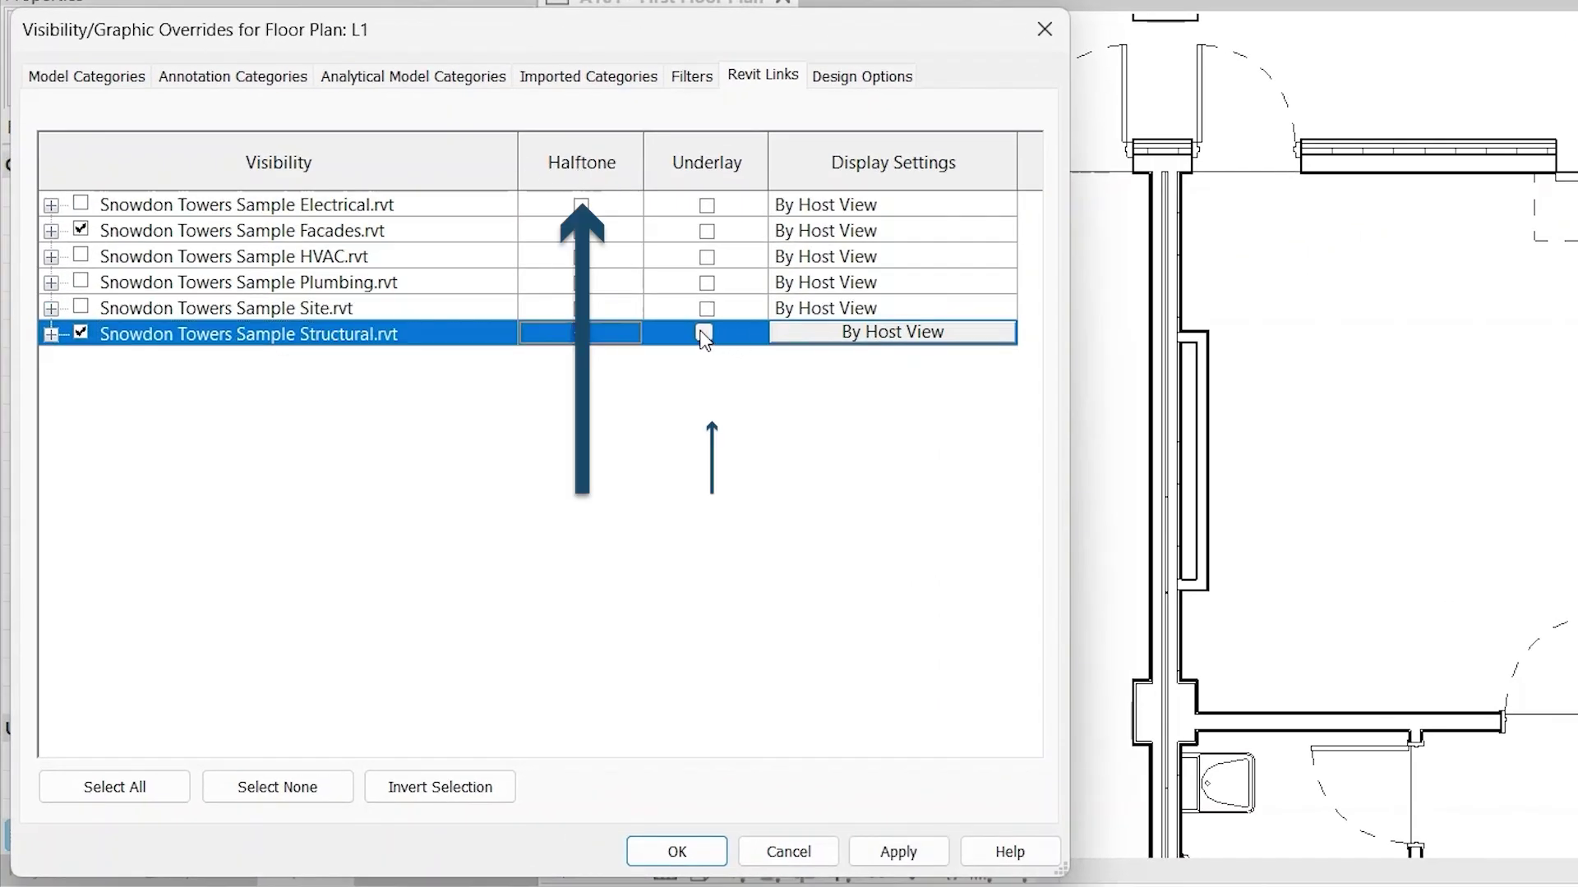
{"action": "left_click", "coordinate": [904, 852]}
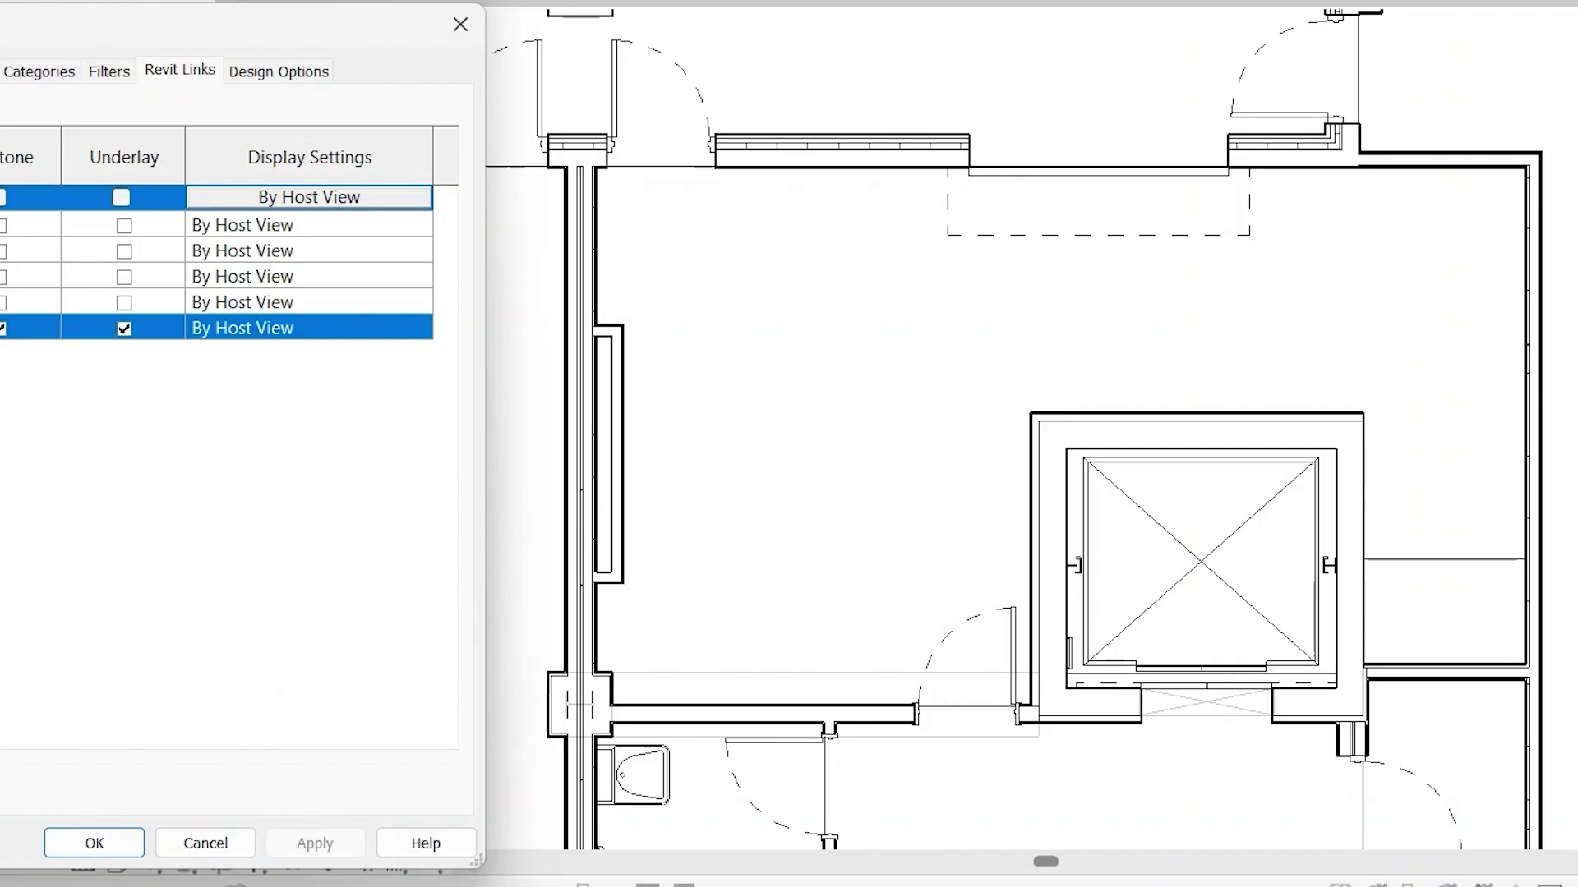
{"action": "left_click", "coordinate": [3, 328]}
{"action": "left_click", "coordinate": [124, 329]}
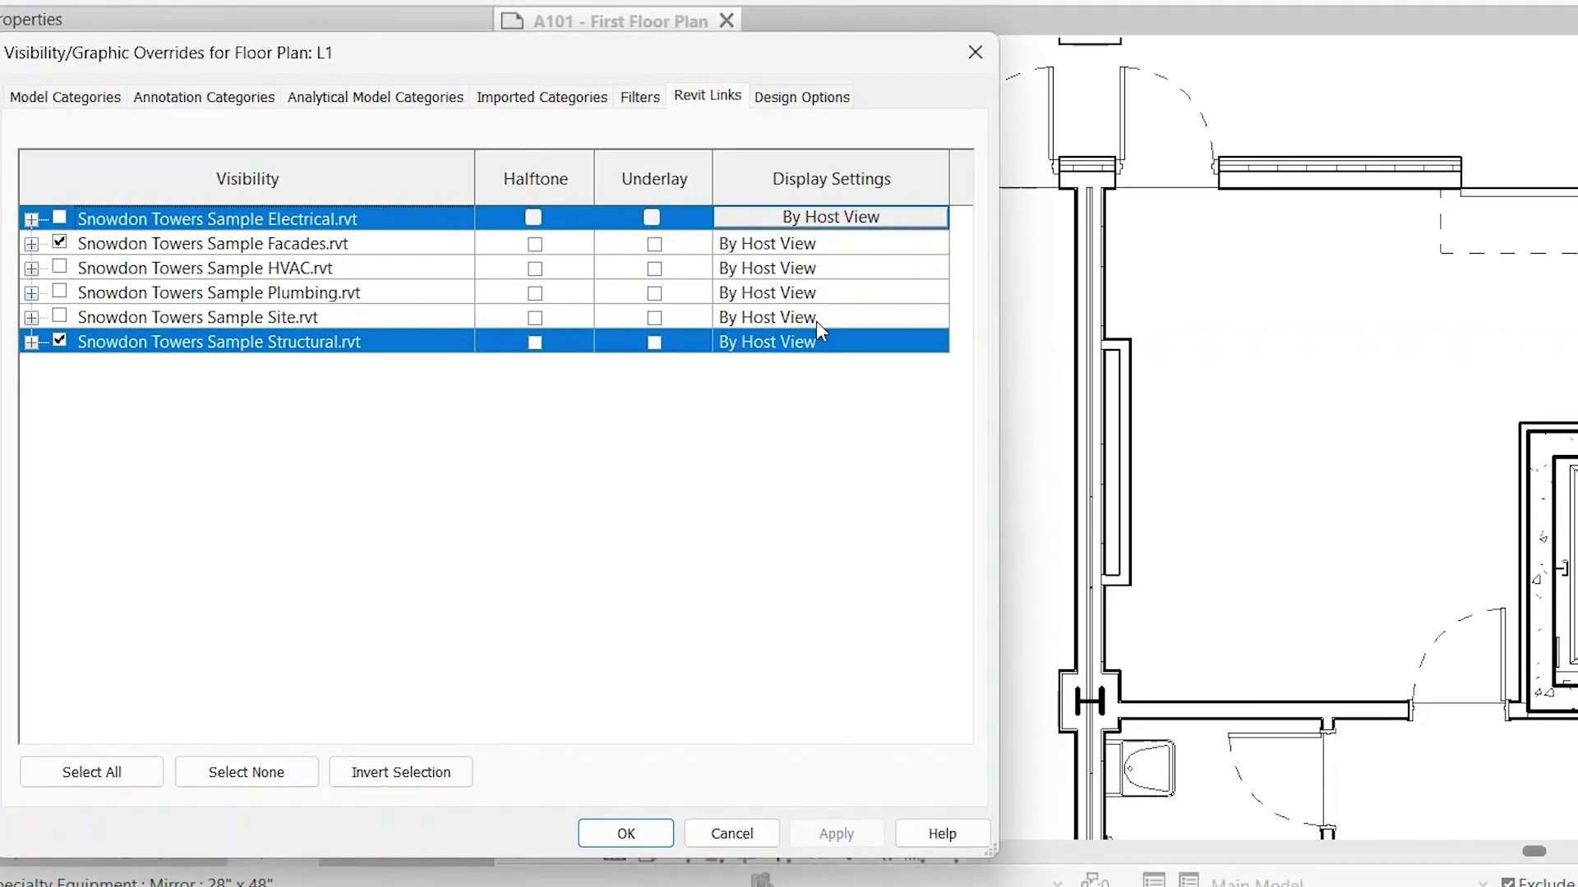
{"action": "left_click", "coordinate": [328, 343]}
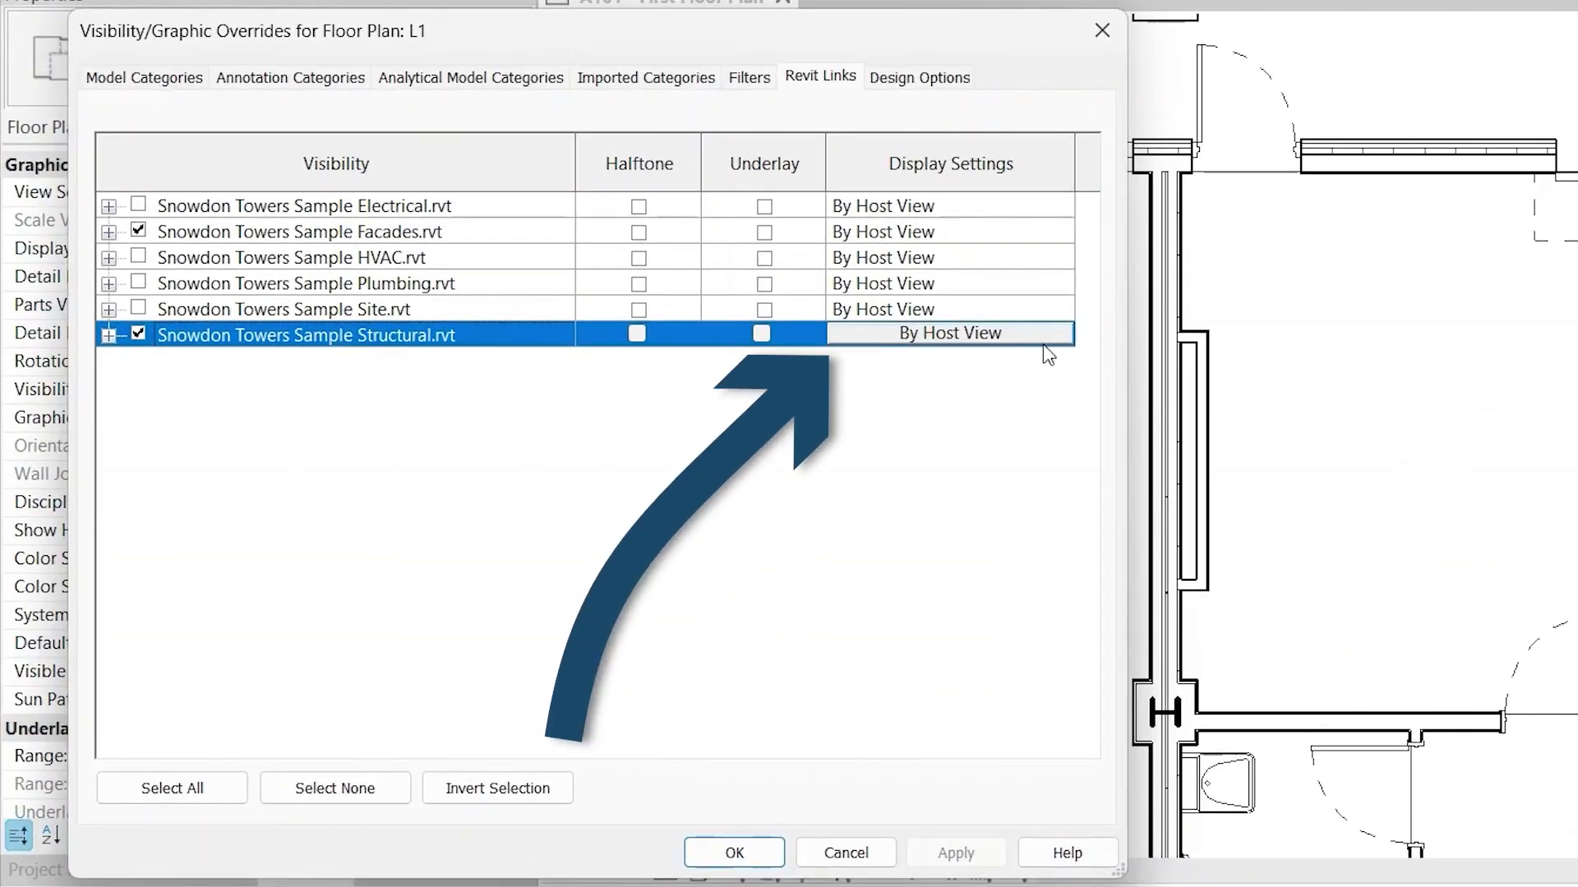
Open the Structural link's display settings and browse its Model and Annotation Categories tabs
{"action": "left_click", "coordinate": [875, 354]}
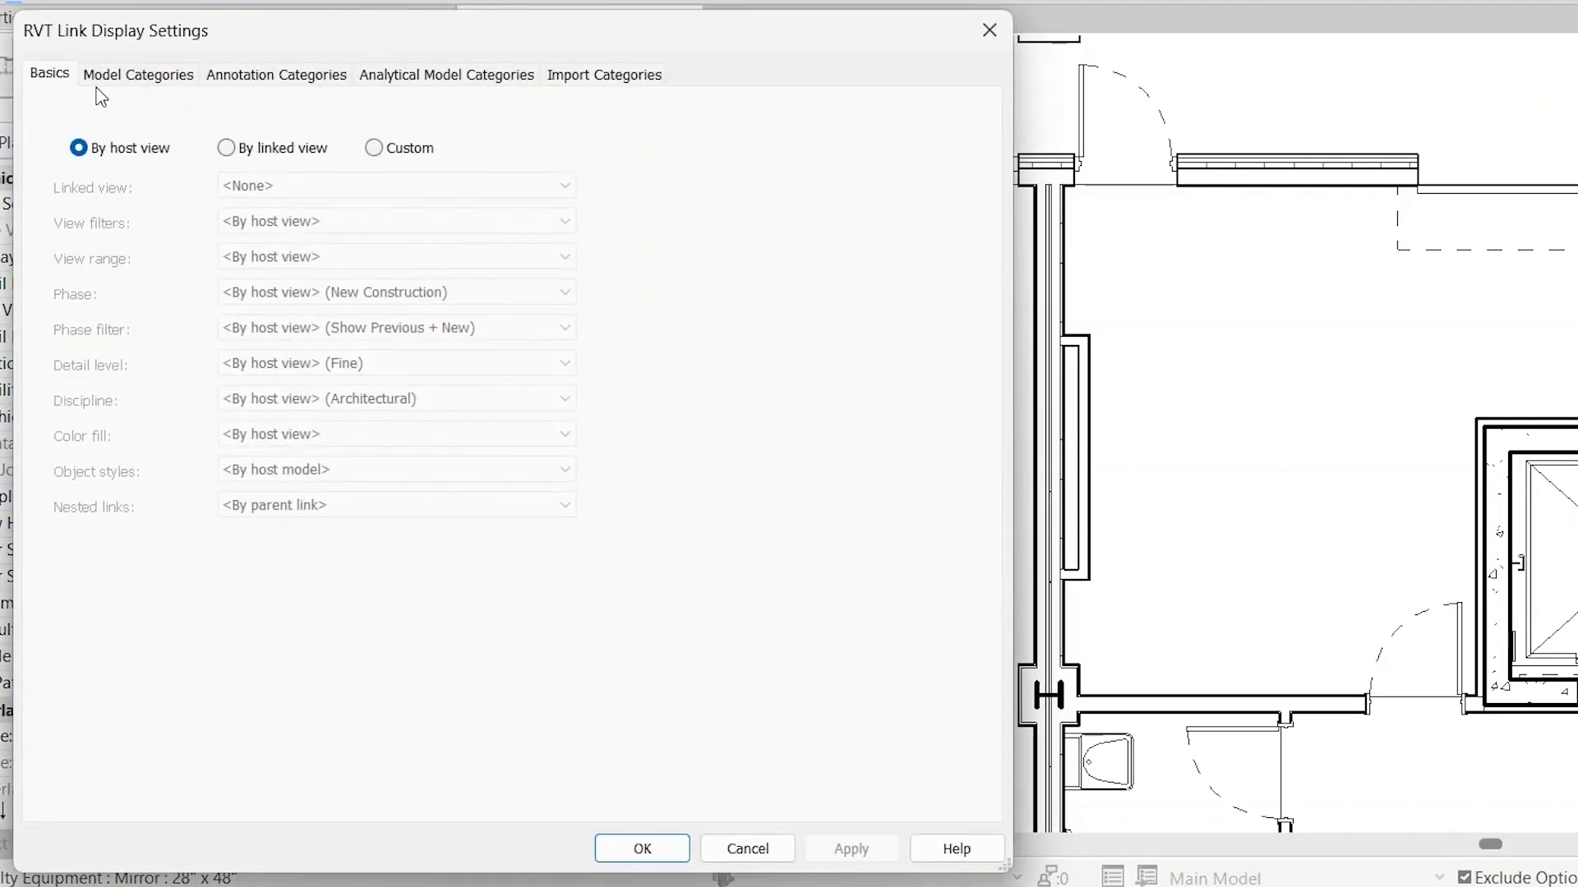
{"action": "left_click", "coordinate": [139, 75]}
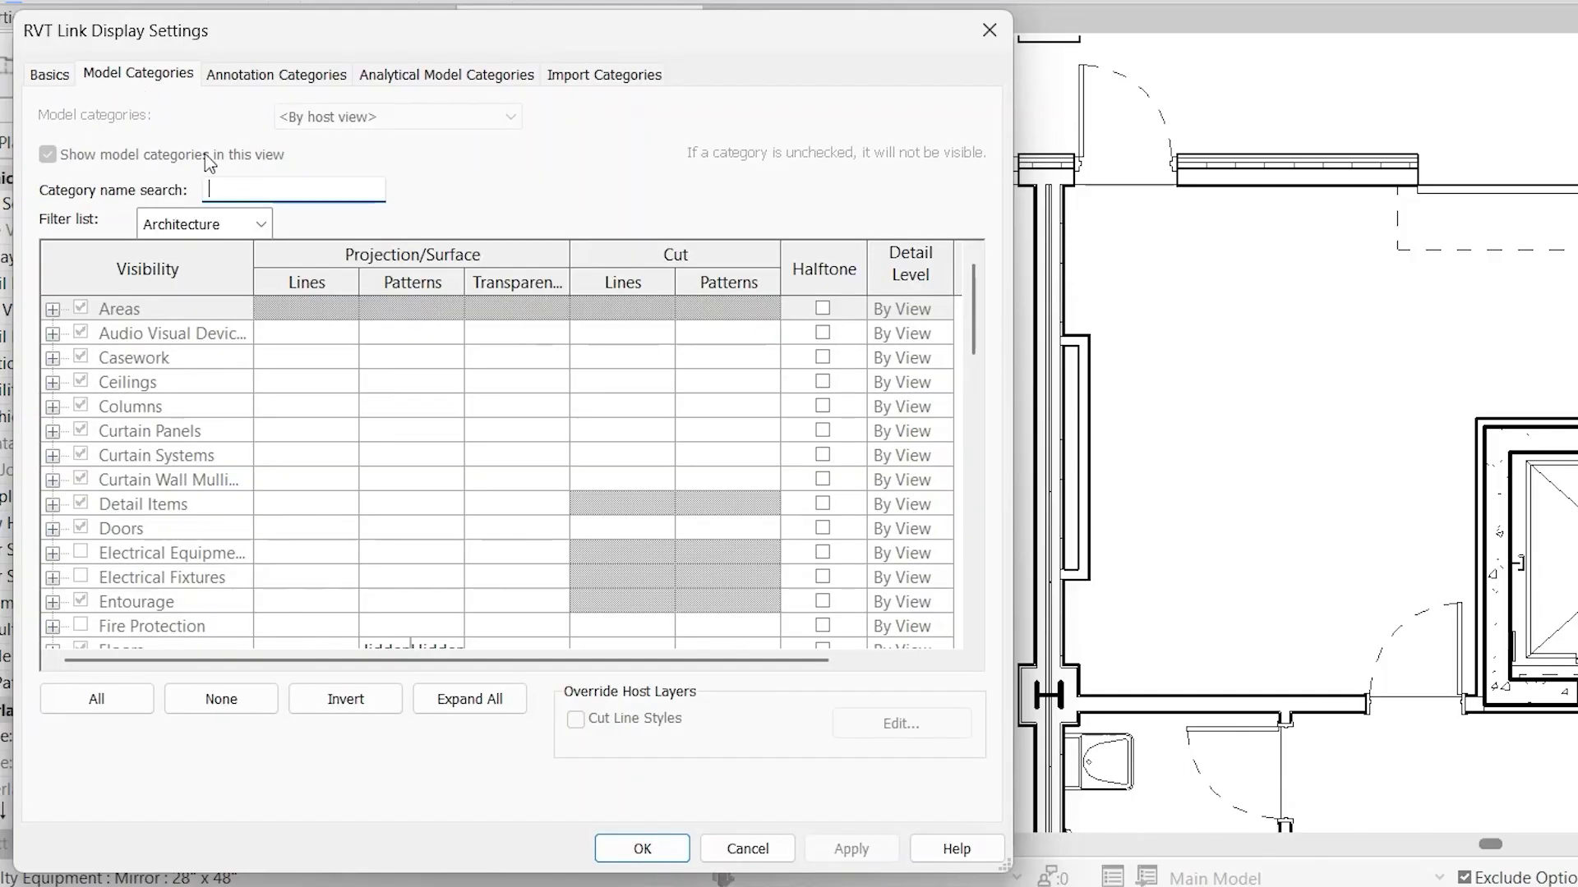
{"action": "left_click", "coordinate": [243, 78]}
{"action": "left_click", "coordinate": [171, 81]}
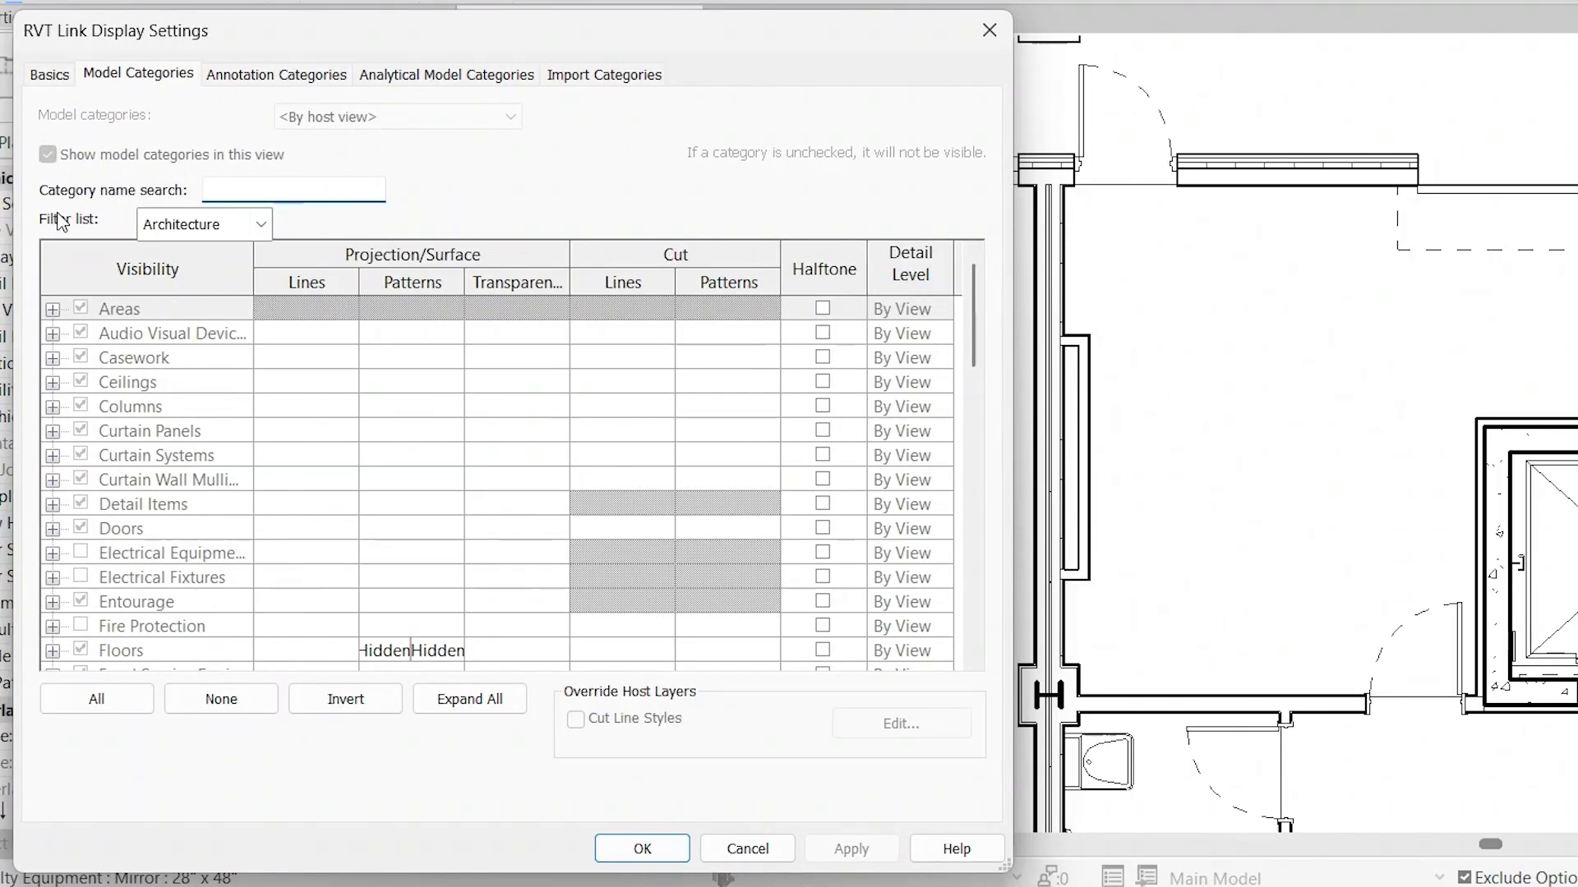
{"action": "left_click", "coordinate": [49, 76]}
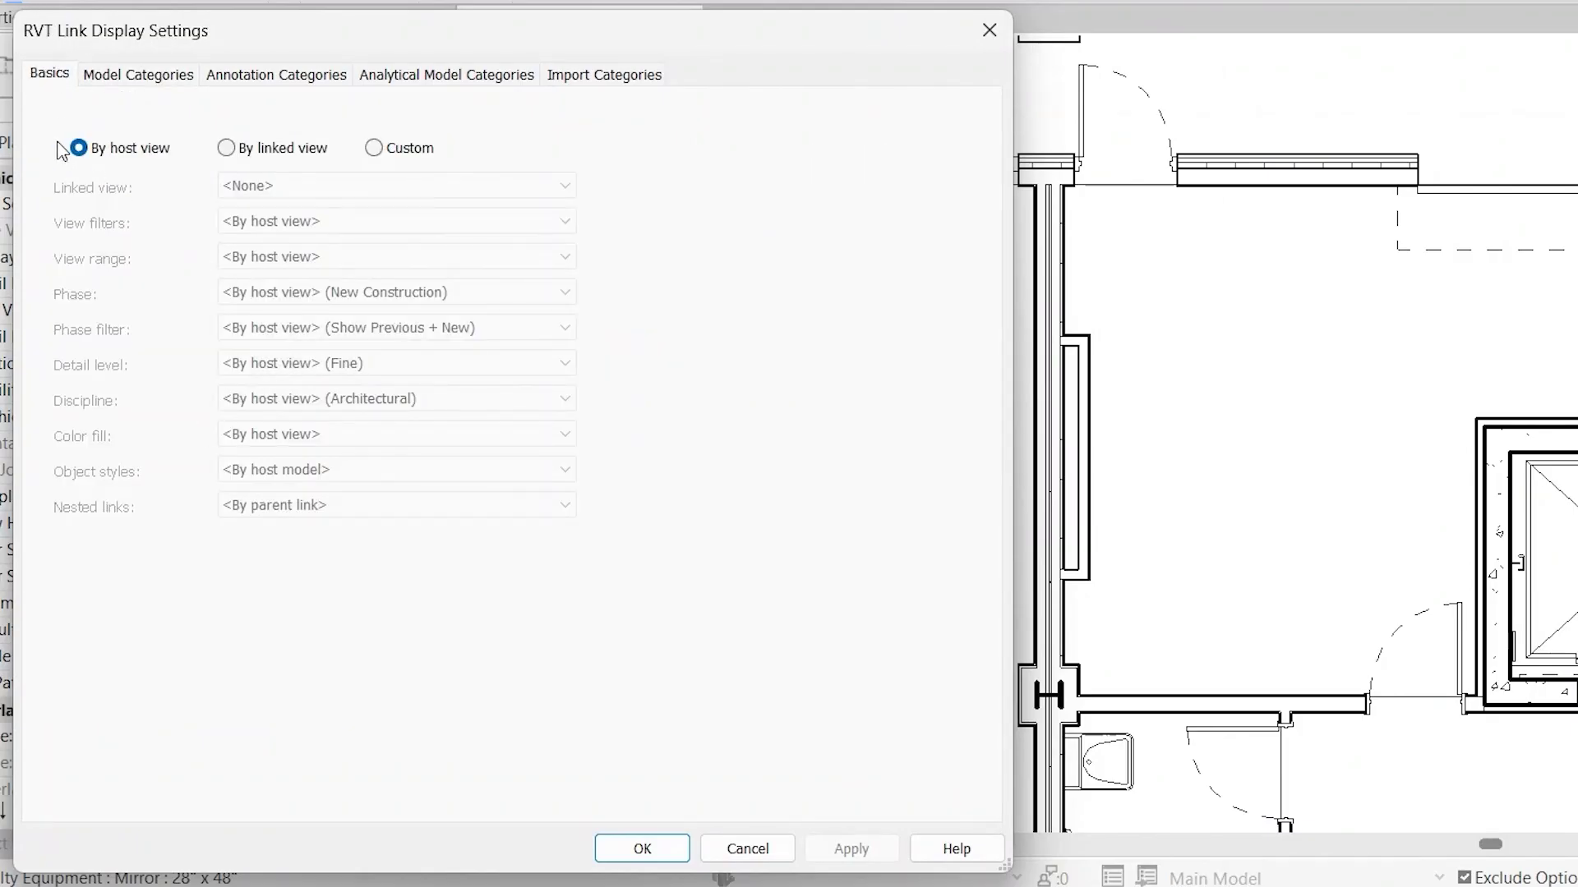
Switch the link display from By Linked View to Custom and view Model Categories
{"action": "left_click", "coordinate": [226, 148]}
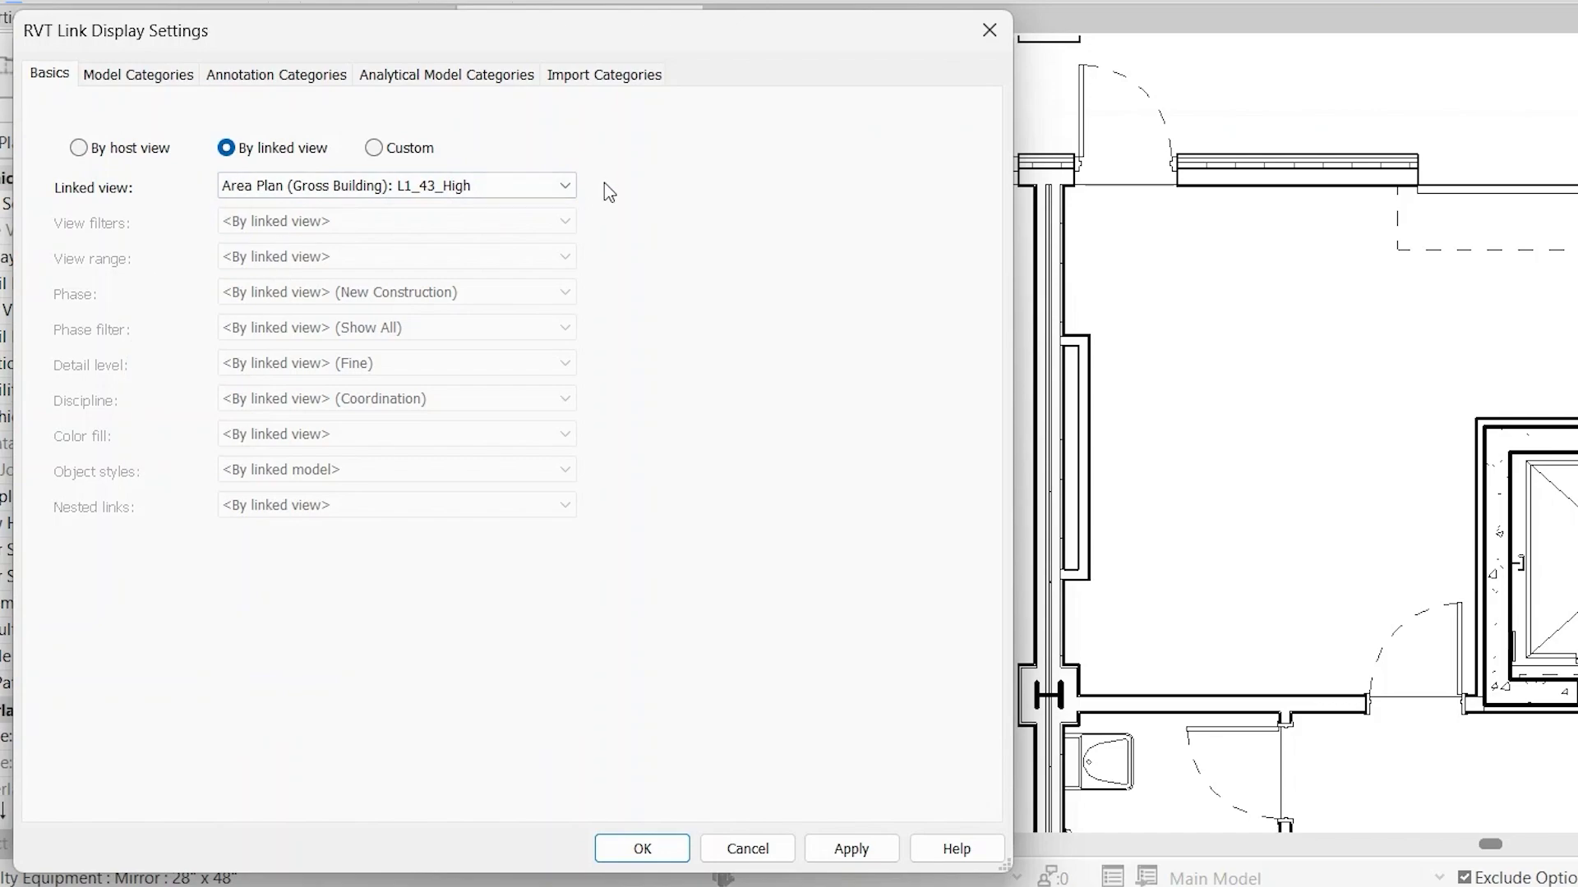
{"action": "left_click", "coordinate": [399, 148]}
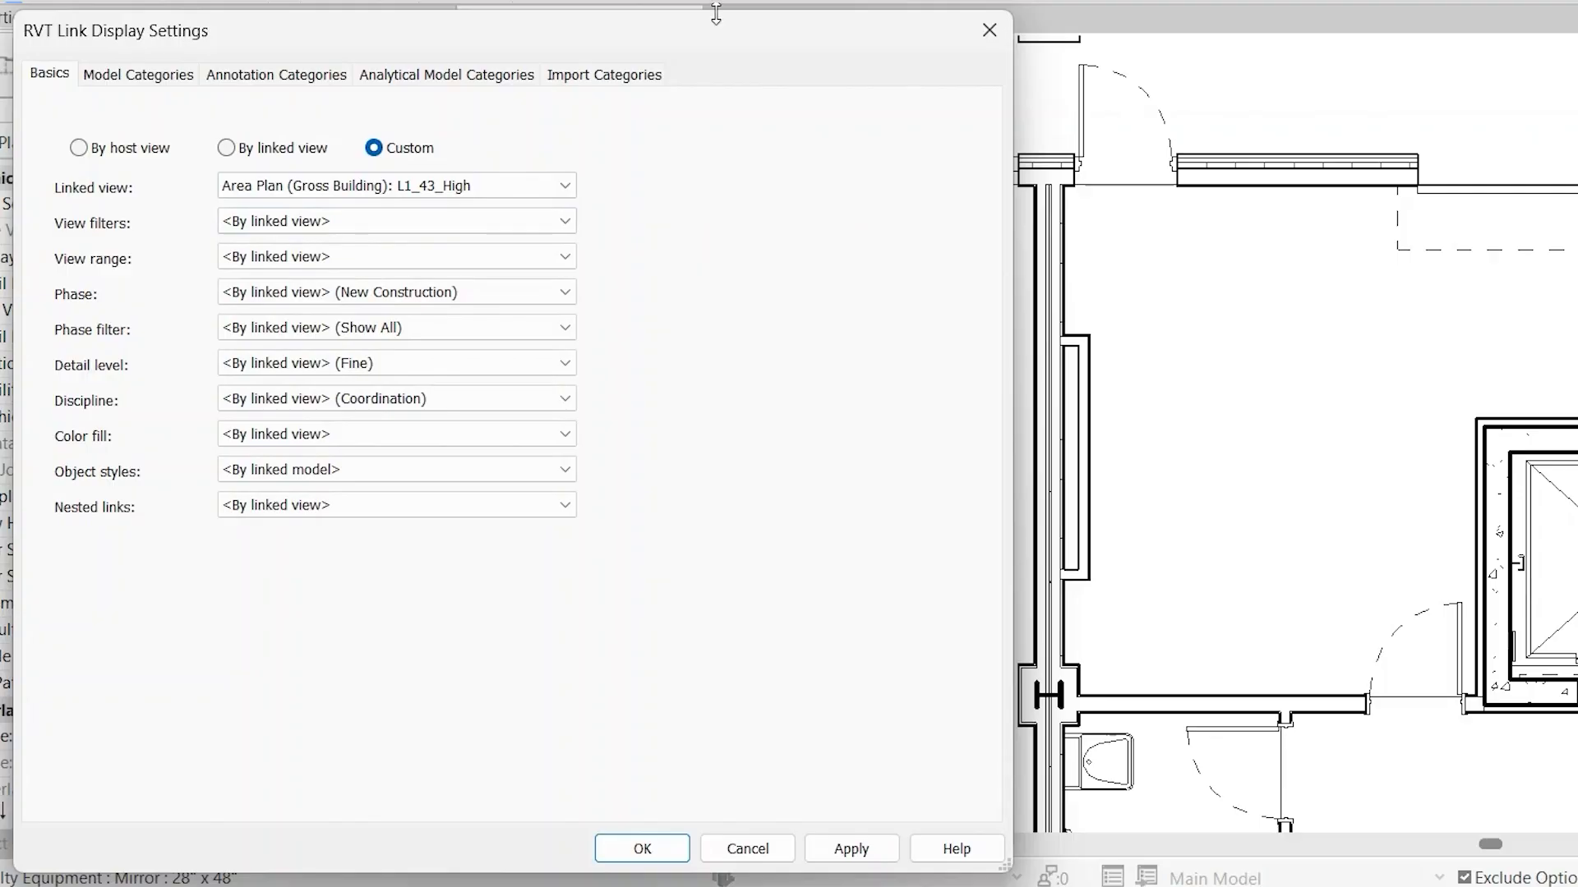
{"action": "left_click", "coordinate": [148, 76]}
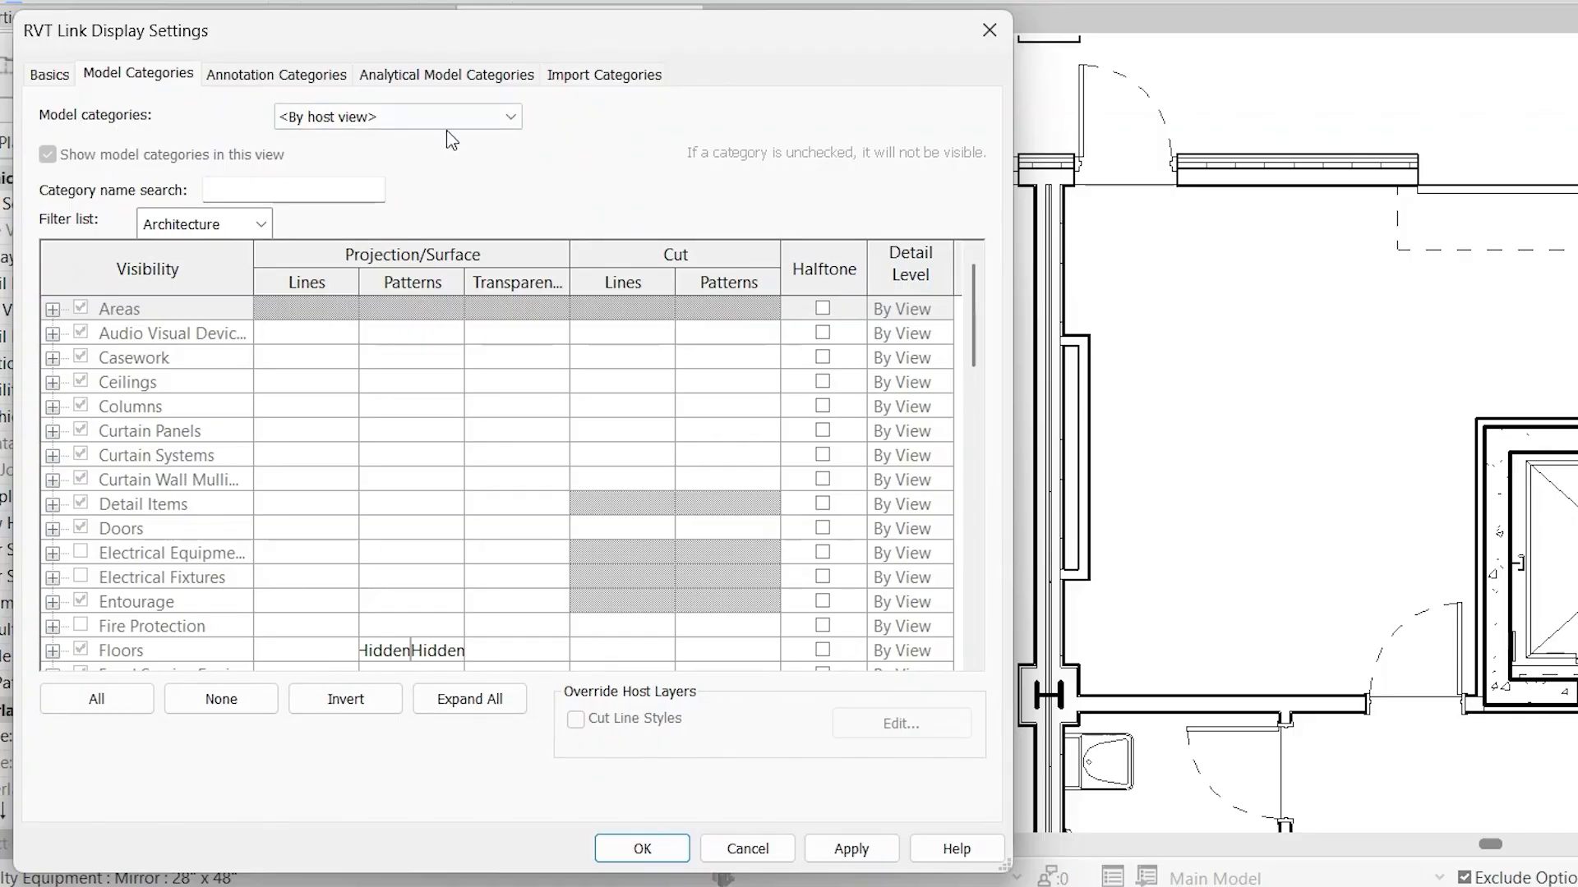
Set the link's Model categories to <Custom>, review the list and Annotation Categories, then return to Basics
{"action": "left_click", "coordinate": [405, 120]}
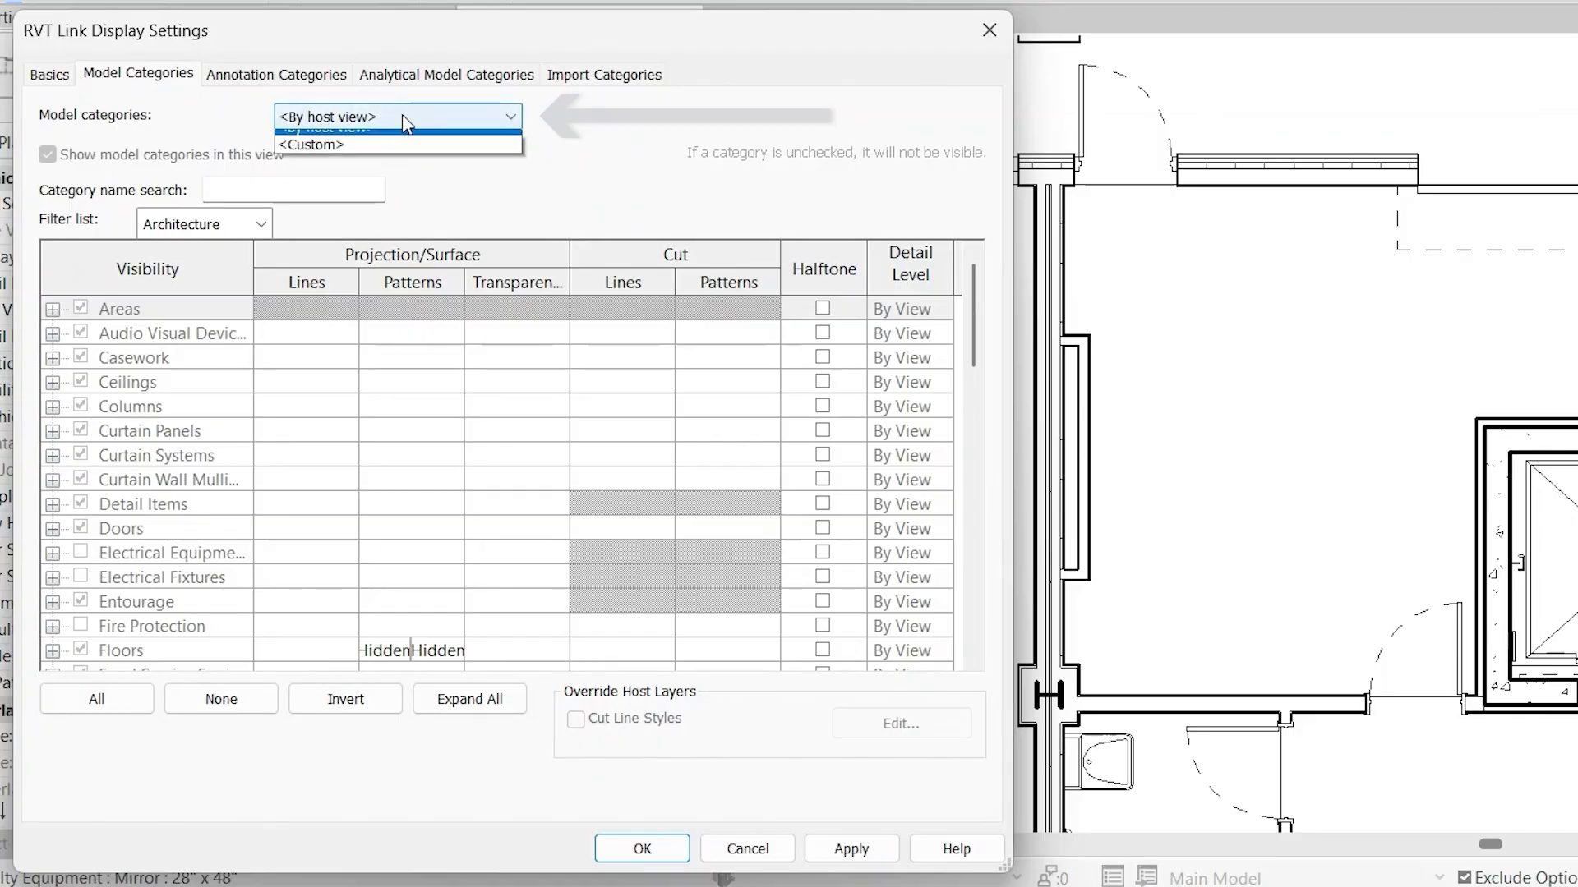
{"action": "left_click", "coordinate": [320, 145]}
{"action": "left_click", "coordinate": [202, 407]}
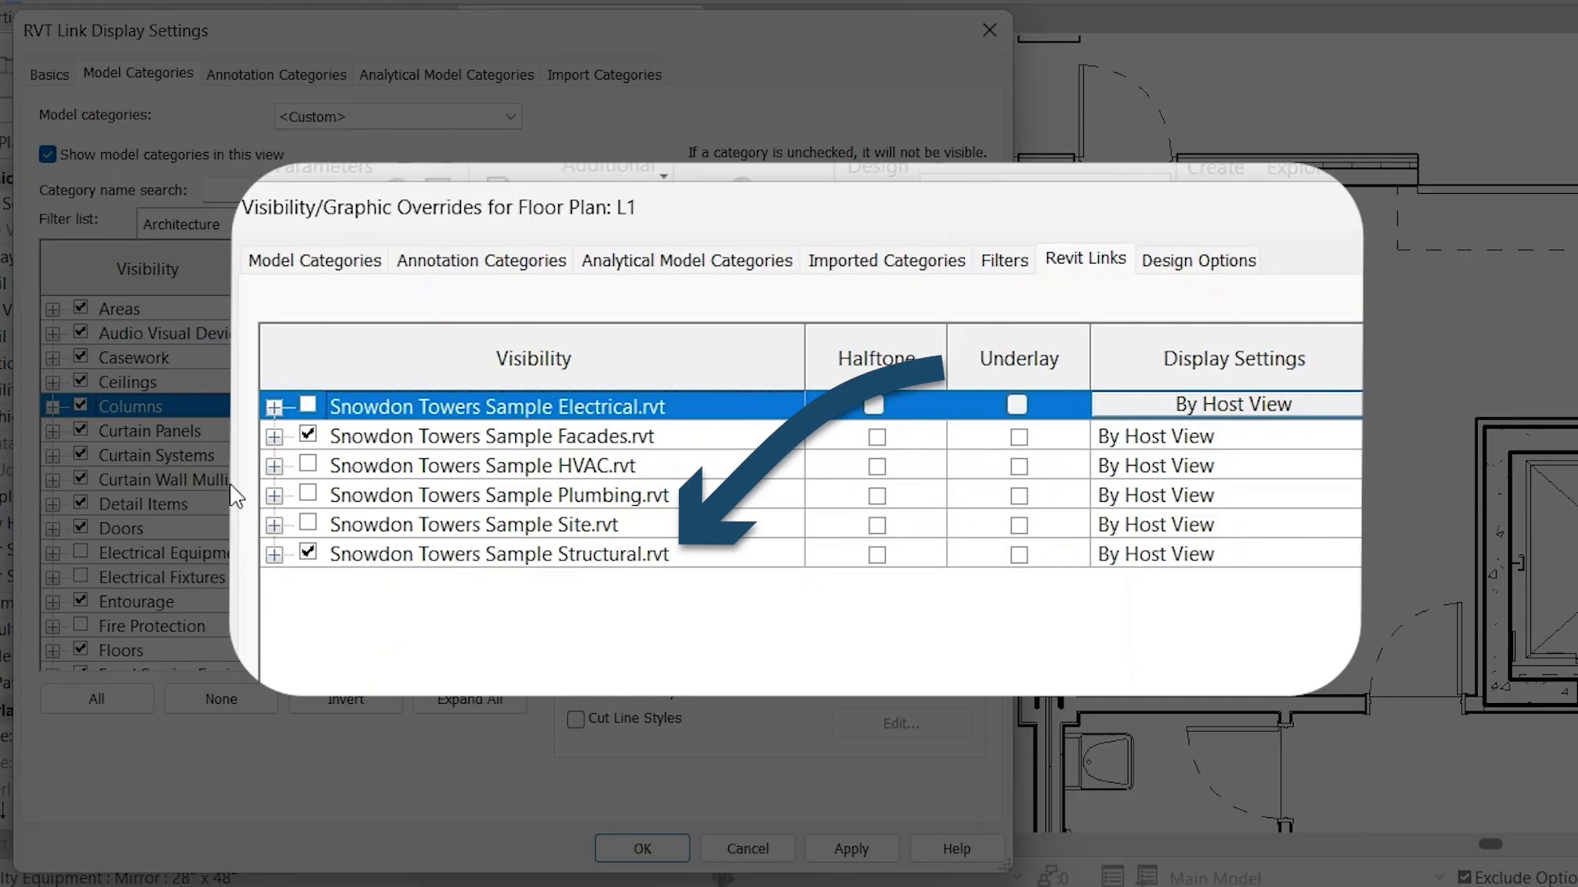
{"action": "scroll", "coordinate": [236, 496], "scroll_direction": "down", "scroll_amount": 15}
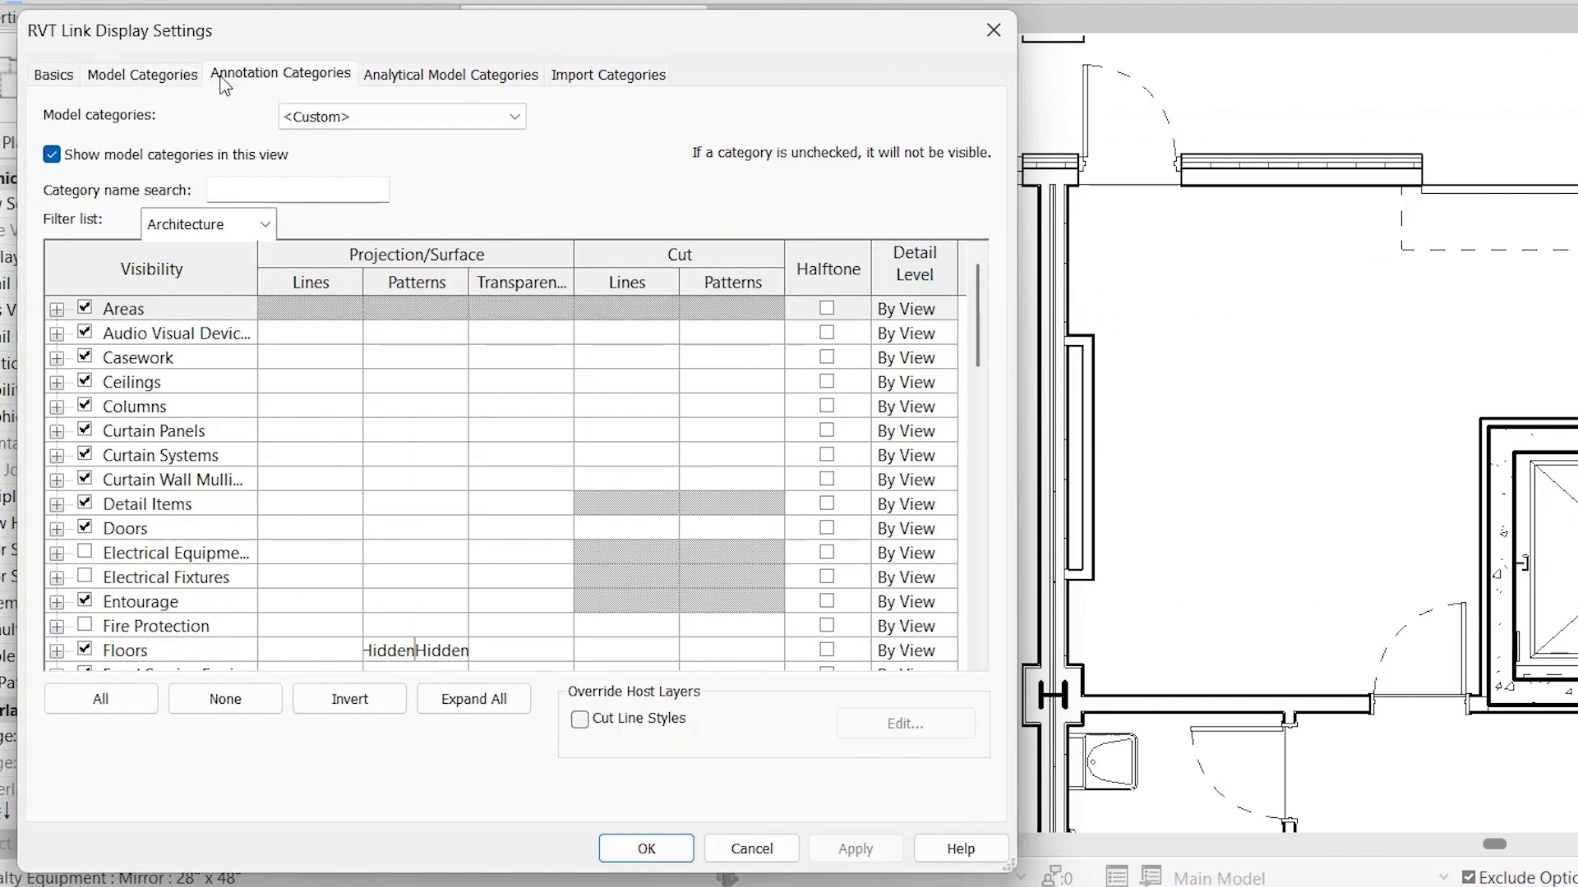
{"action": "left_click", "coordinate": [316, 76]}
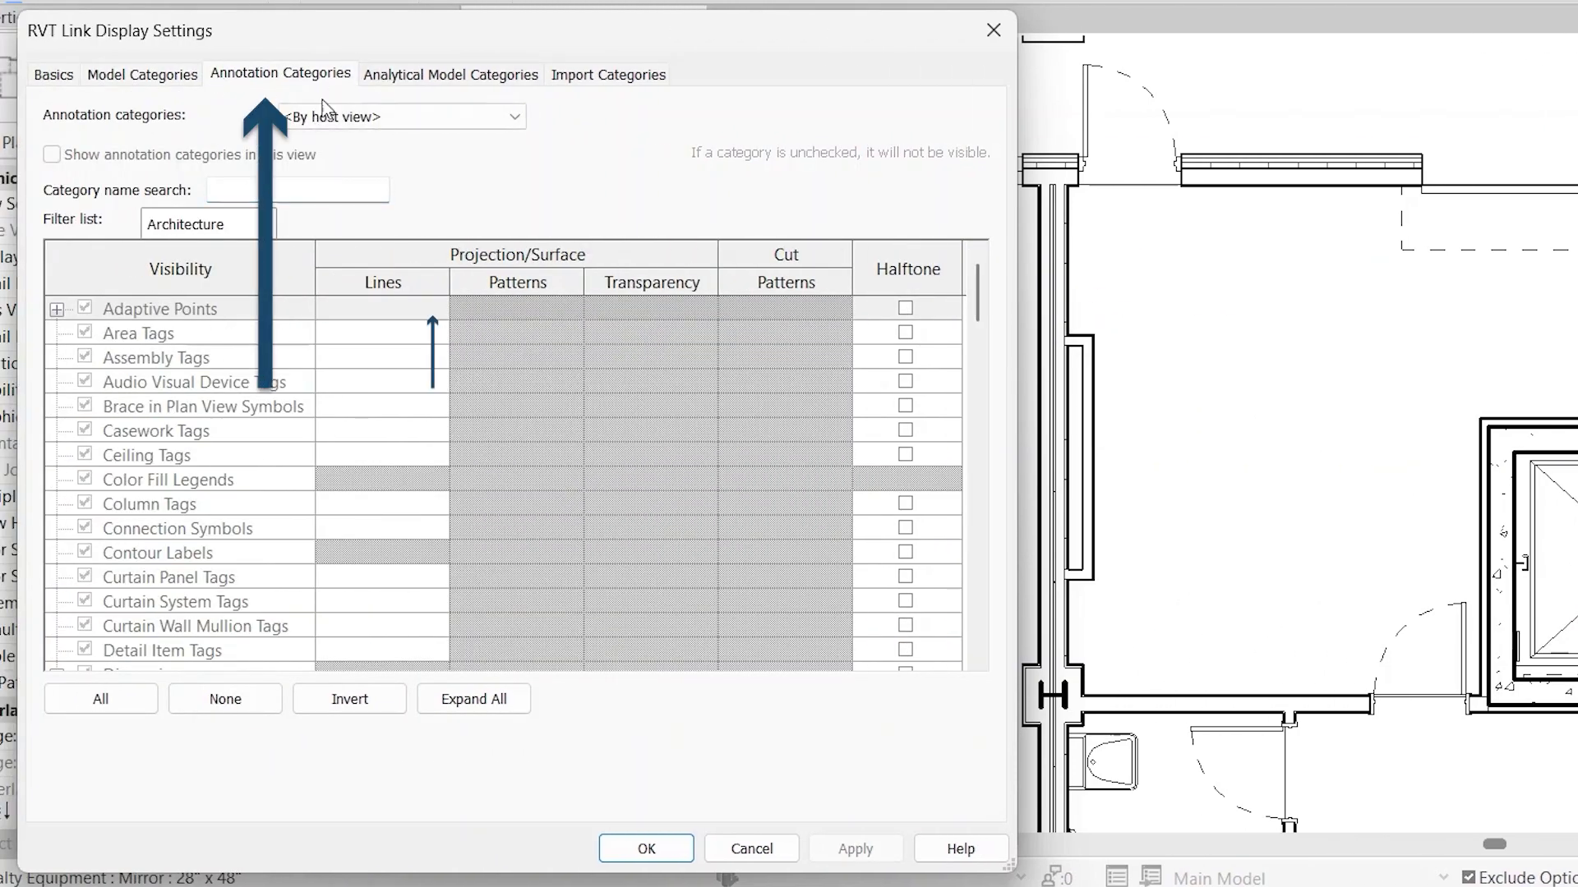
{"action": "left_click", "coordinate": [54, 75]}
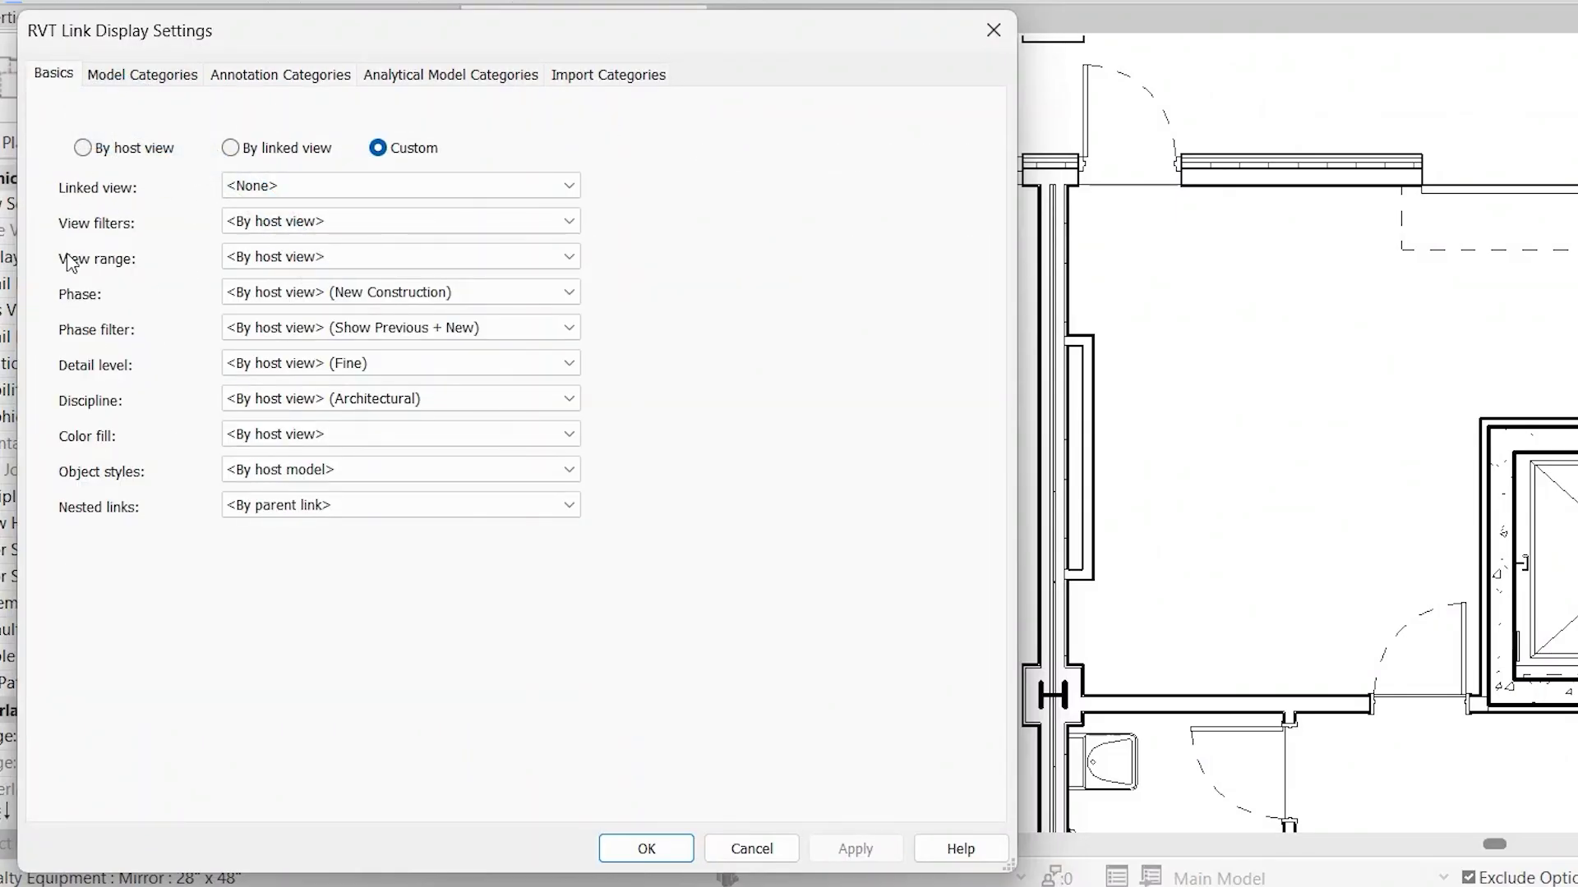
Set the link's View filters to None and inspect the View range, Phase and Phase filter choices
{"action": "left_click", "coordinate": [476, 217]}
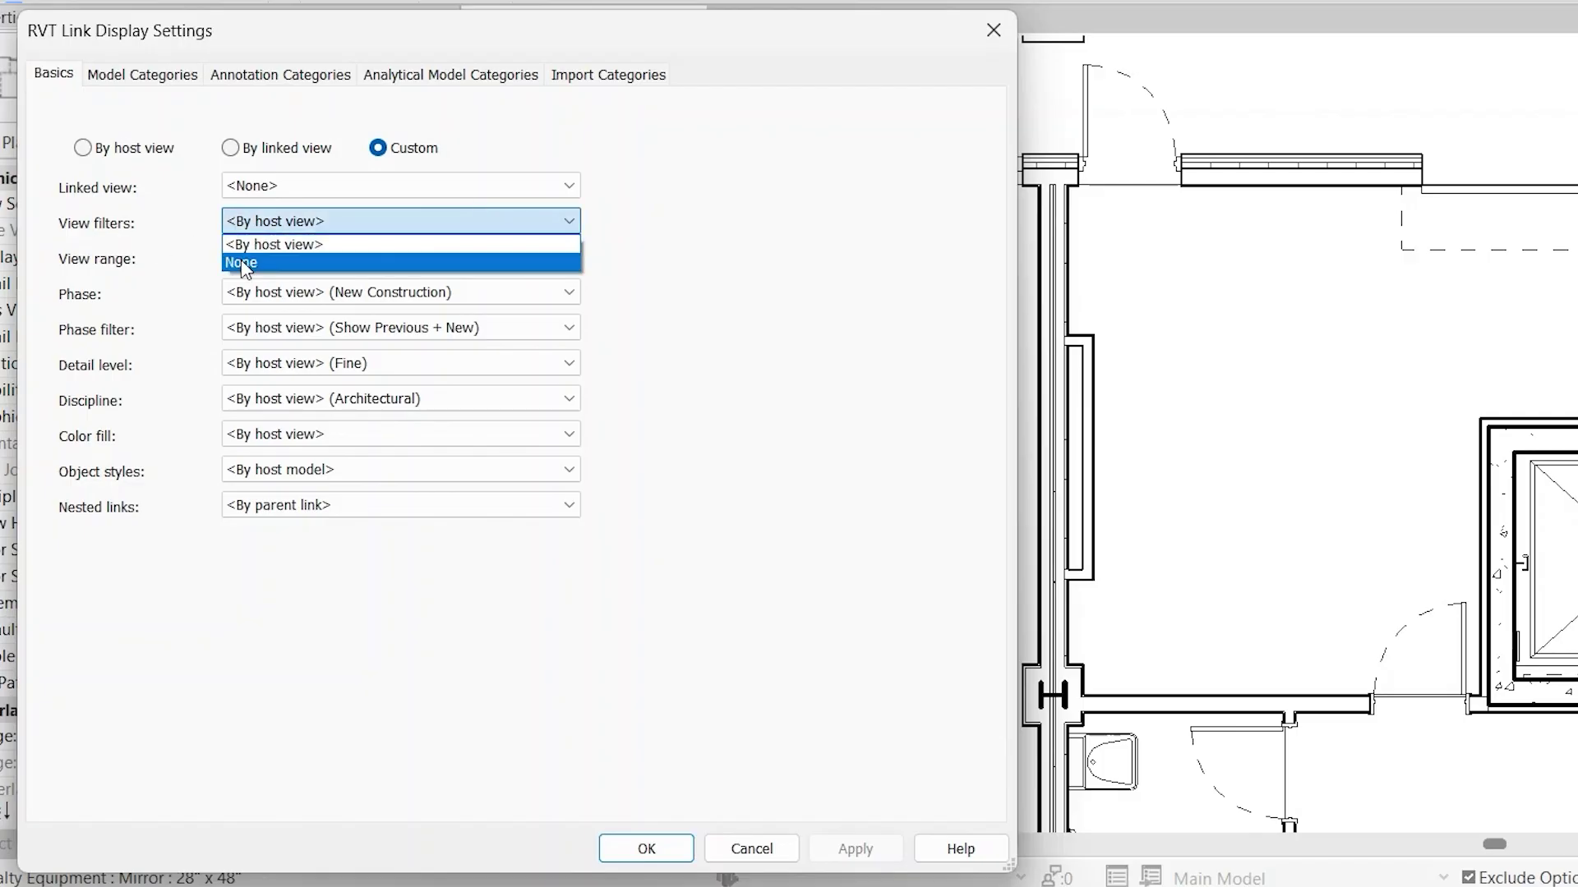
{"action": "left_click", "coordinate": [247, 257]}
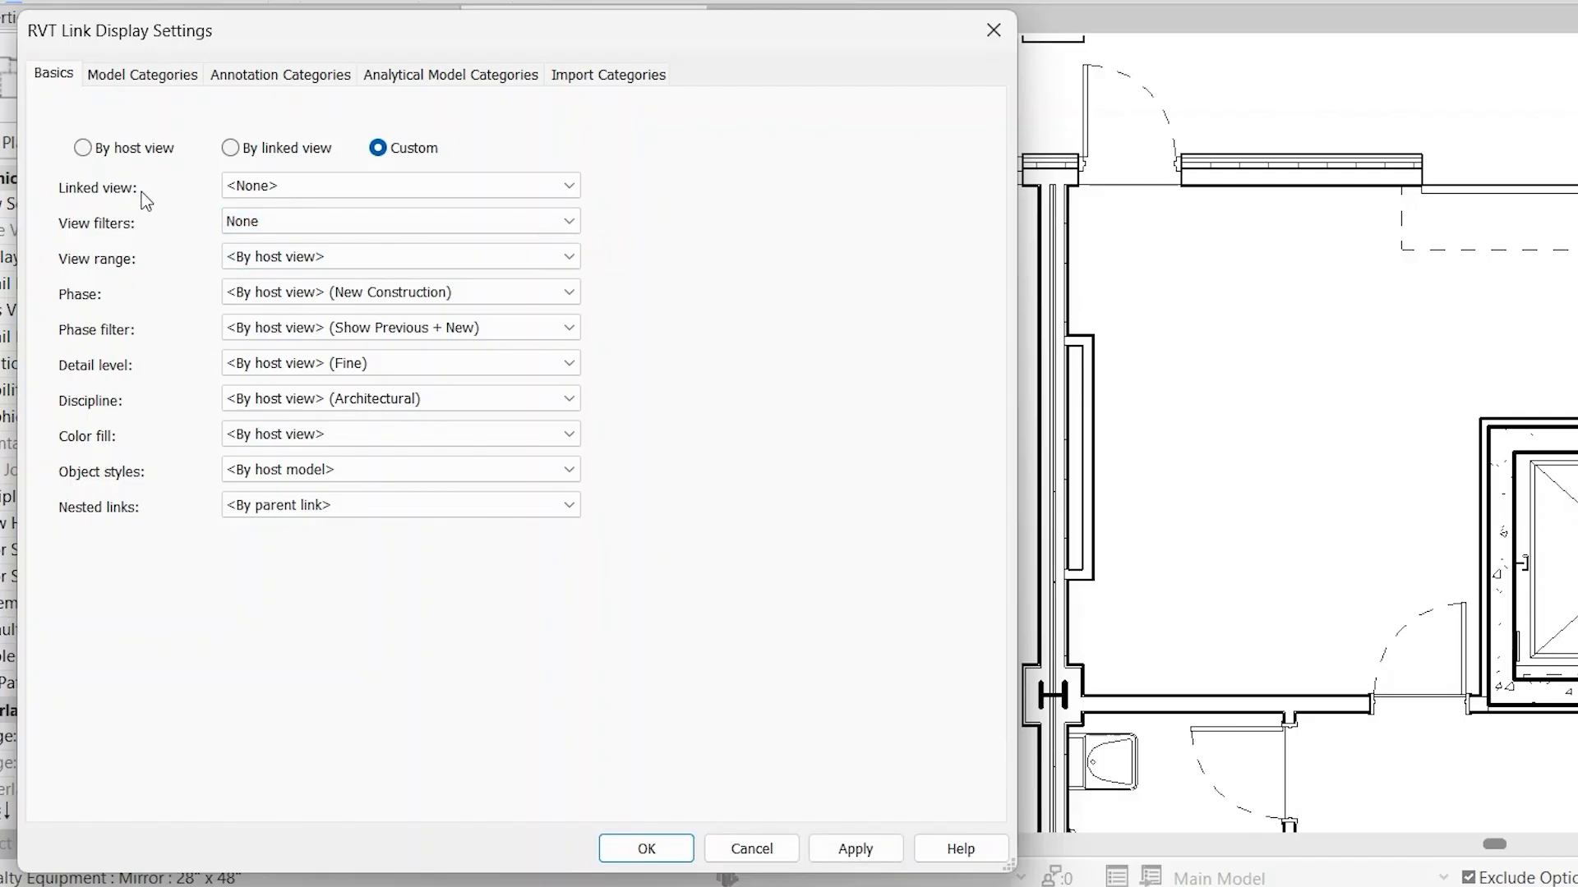
{"action": "left_click", "coordinate": [287, 258]}
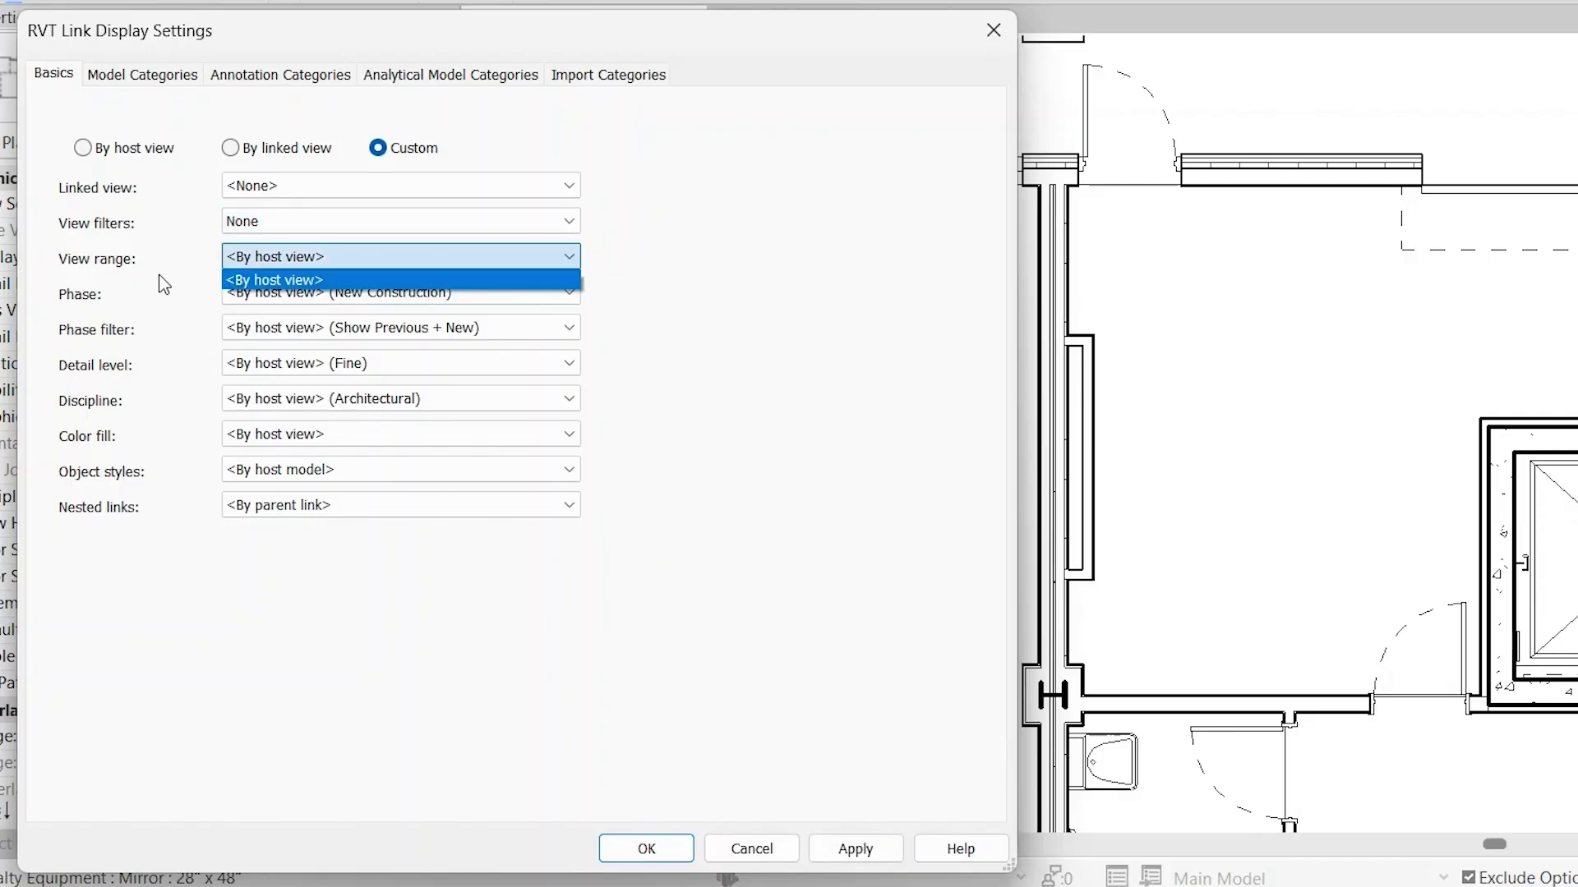
{"action": "left_click", "coordinate": [276, 301]}
{"action": "left_click", "coordinate": [569, 328]}
Step through the Detail level, Discipline, Color fill and Object styles dropdowns
{"action": "left_click", "coordinate": [568, 329]}
{"action": "key", "text": "Tab"}
{"action": "key", "text": "alt+Down"}
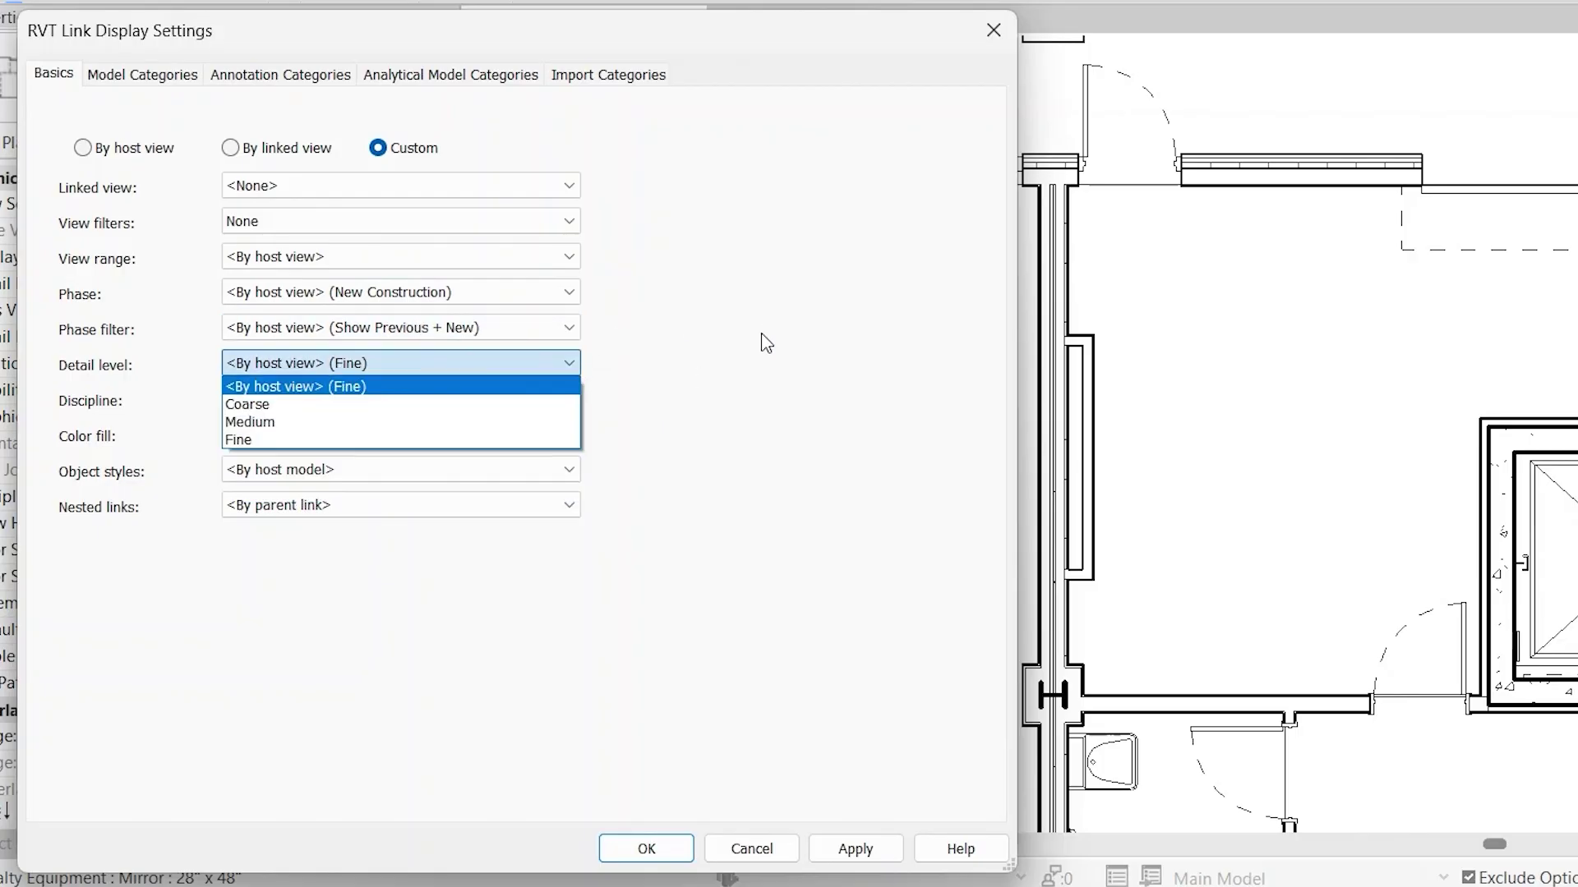
{"action": "key", "text": "Tab"}
{"action": "key", "text": "alt+Down"}
{"action": "key", "text": "Tab"}
{"action": "key", "text": "alt+Down"}
{"action": "key", "text": "Tab"}
{"action": "key", "text": "alt+Down"}
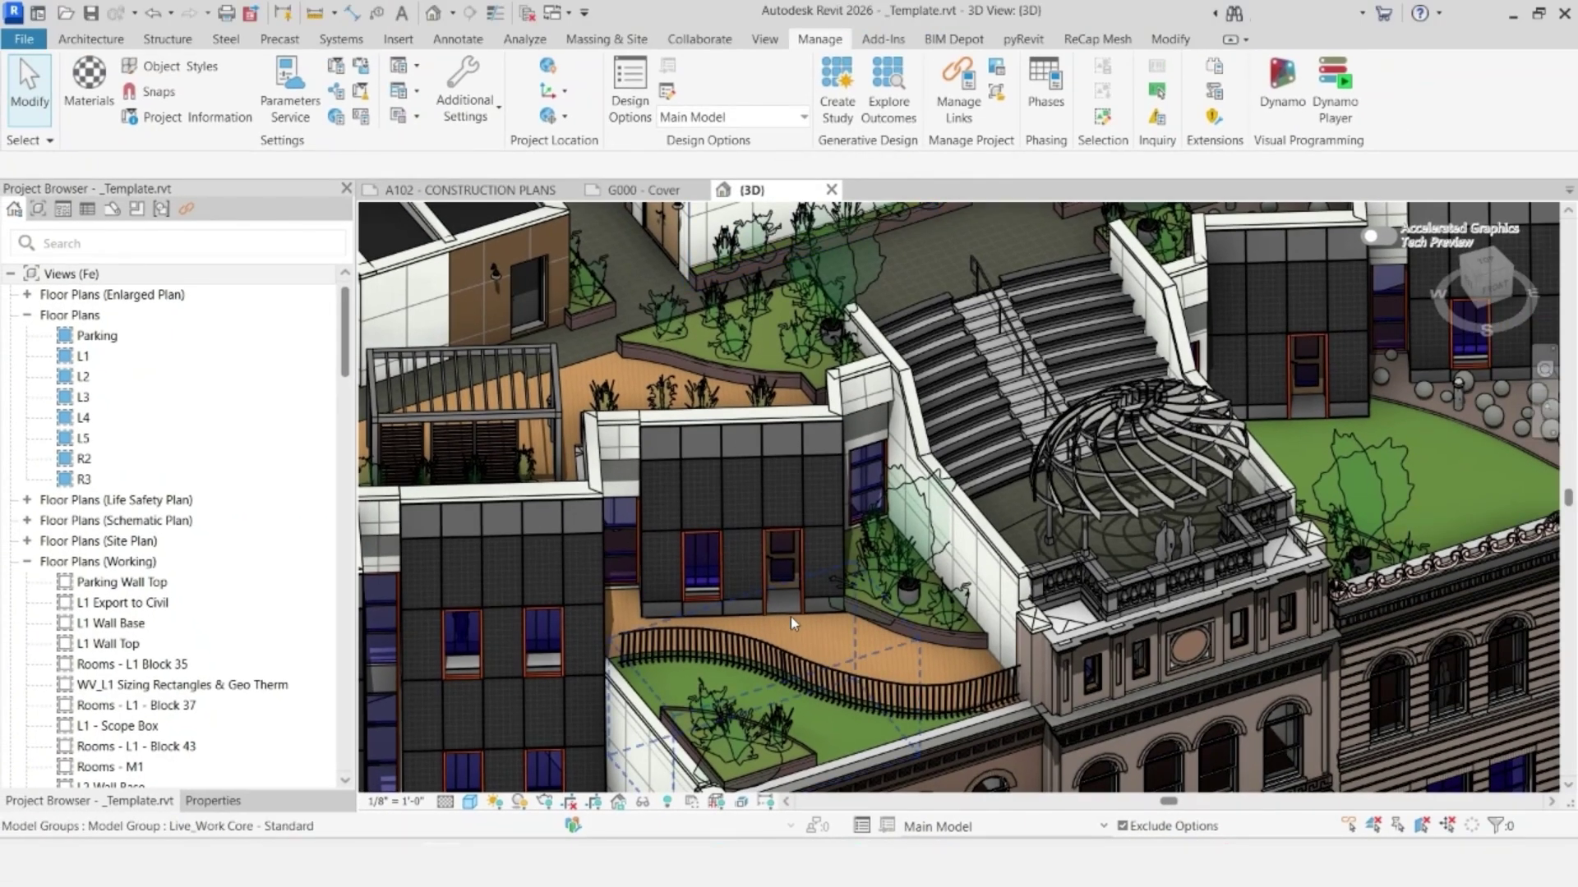
{"action": "left_click", "coordinate": [728, 118]}
{"action": "left_click", "coordinate": [757, 251]}
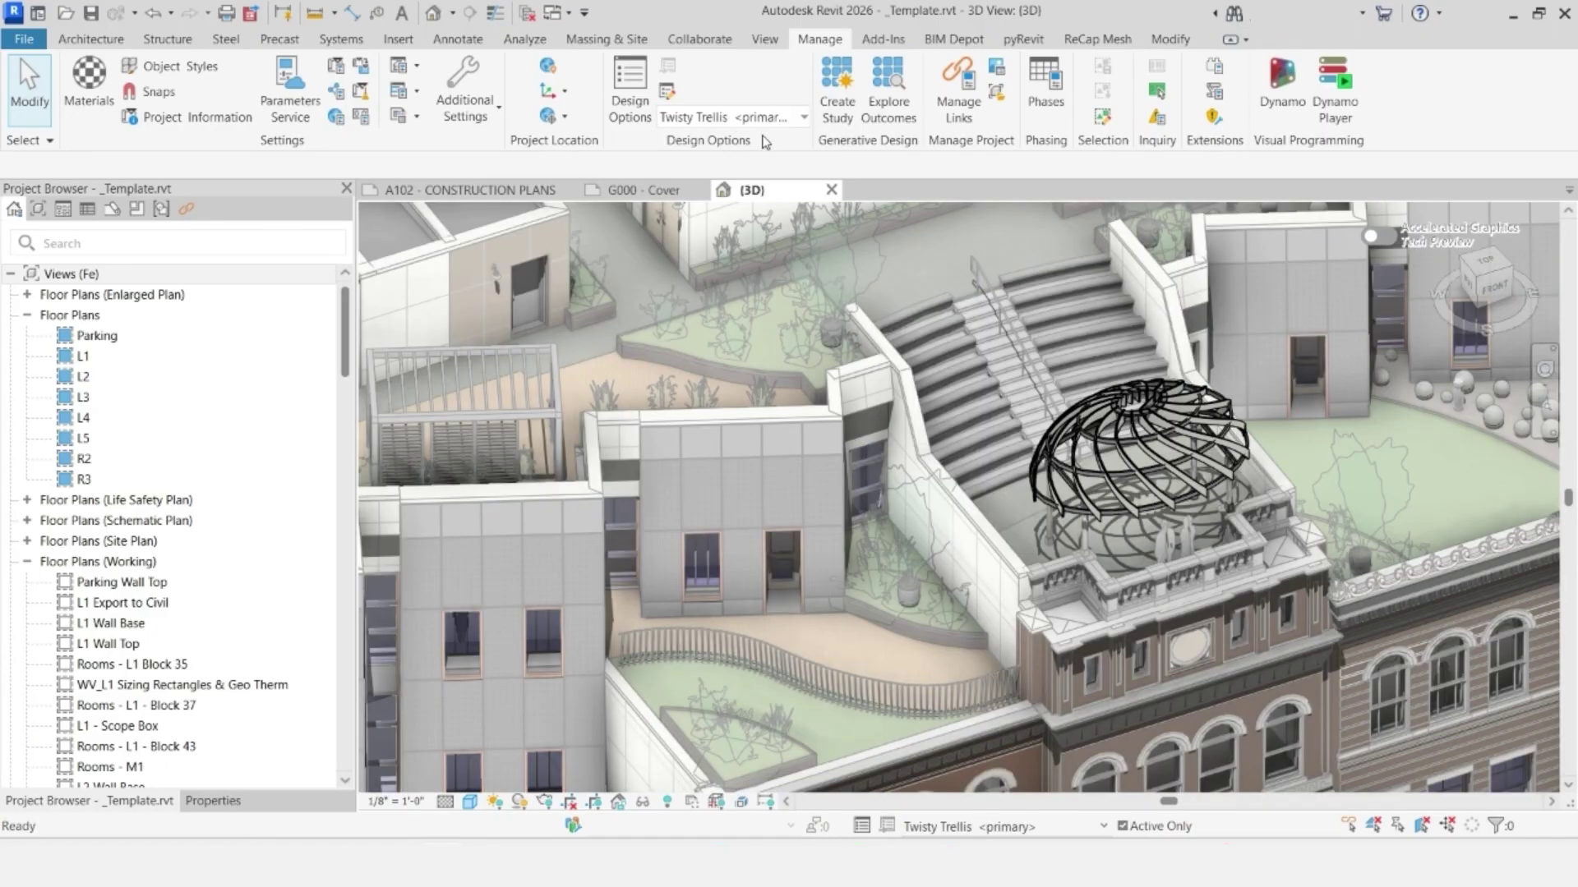
{"action": "left_click", "coordinate": [739, 117]}
{"action": "left_click", "coordinate": [728, 228]}
{"action": "left_click", "coordinate": [744, 117]}
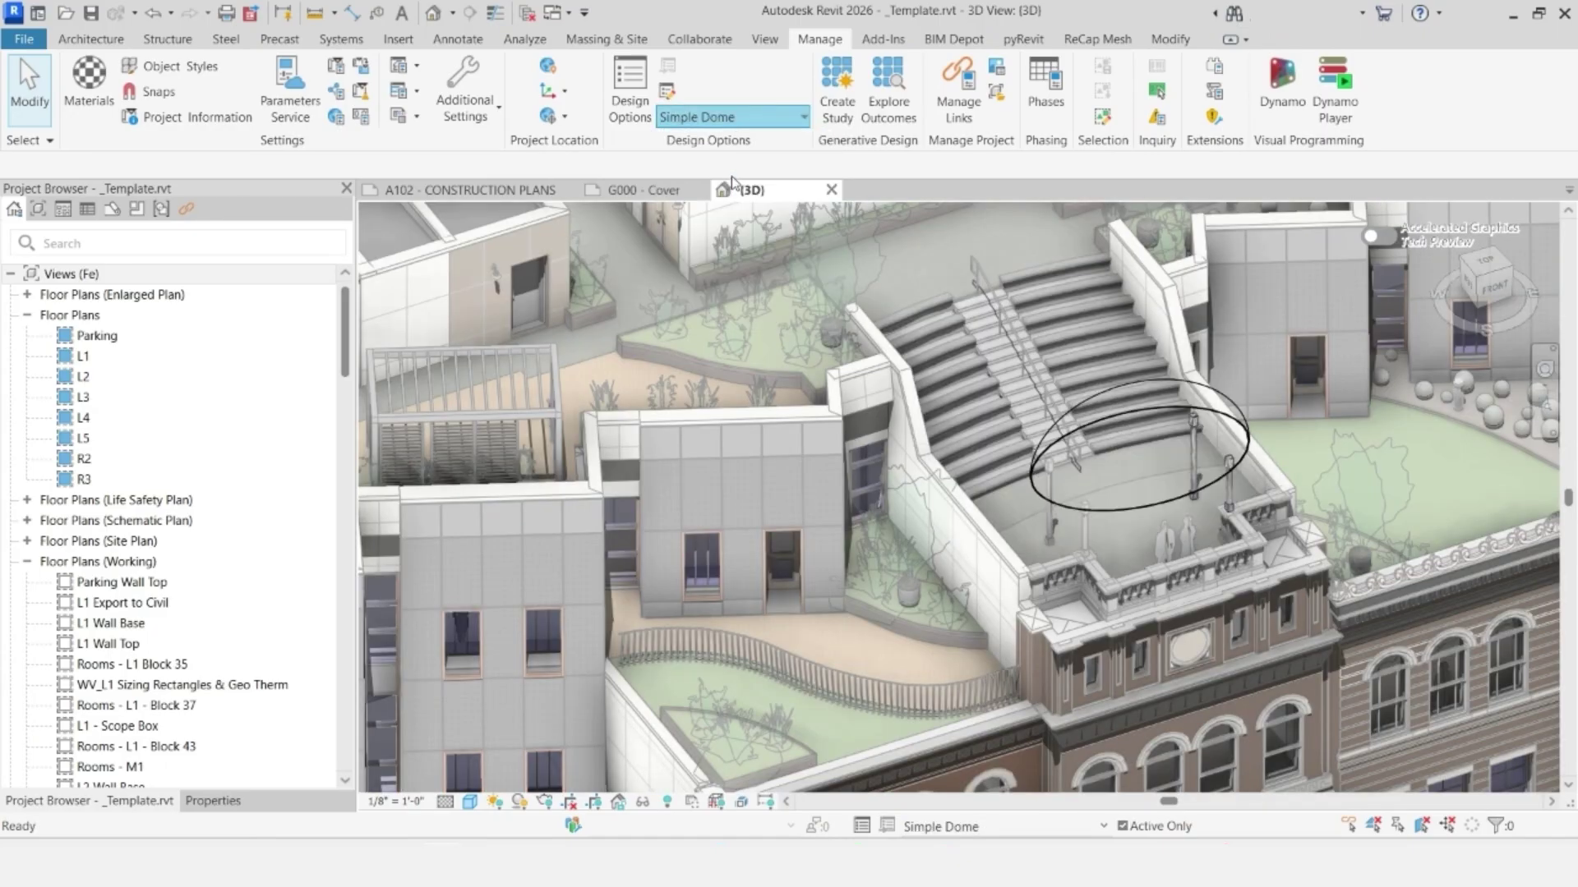
{"action": "left_click", "coordinate": [734, 179]}
{"action": "left_click", "coordinate": [743, 118]}
{"action": "left_click", "coordinate": [715, 312]}
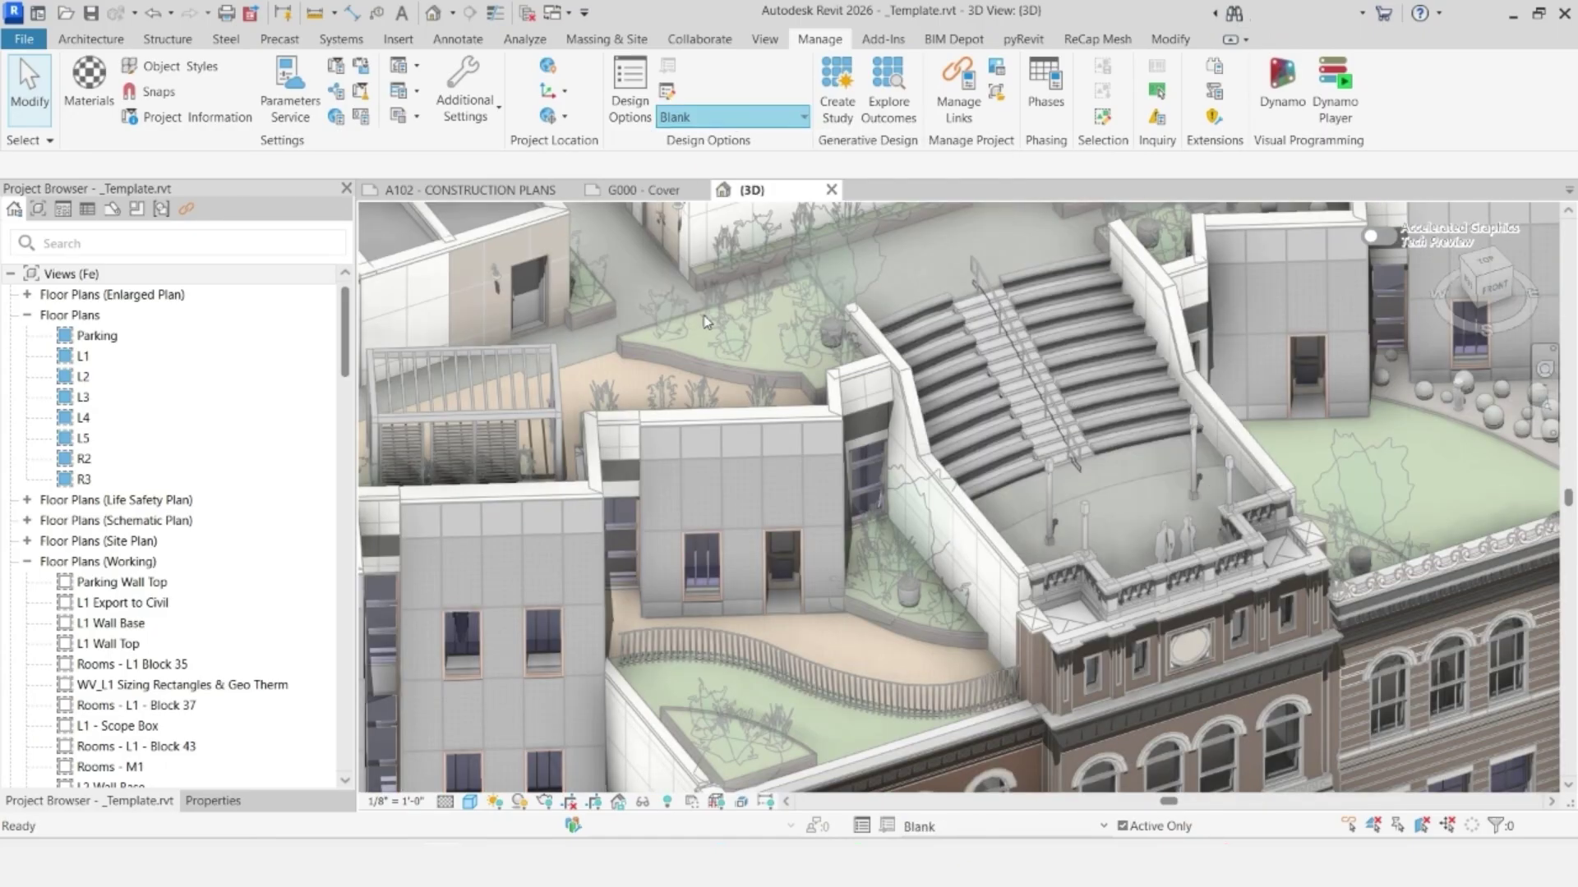
{"action": "left_click", "coordinate": [735, 117]}
{"action": "left_click", "coordinate": [723, 289]}
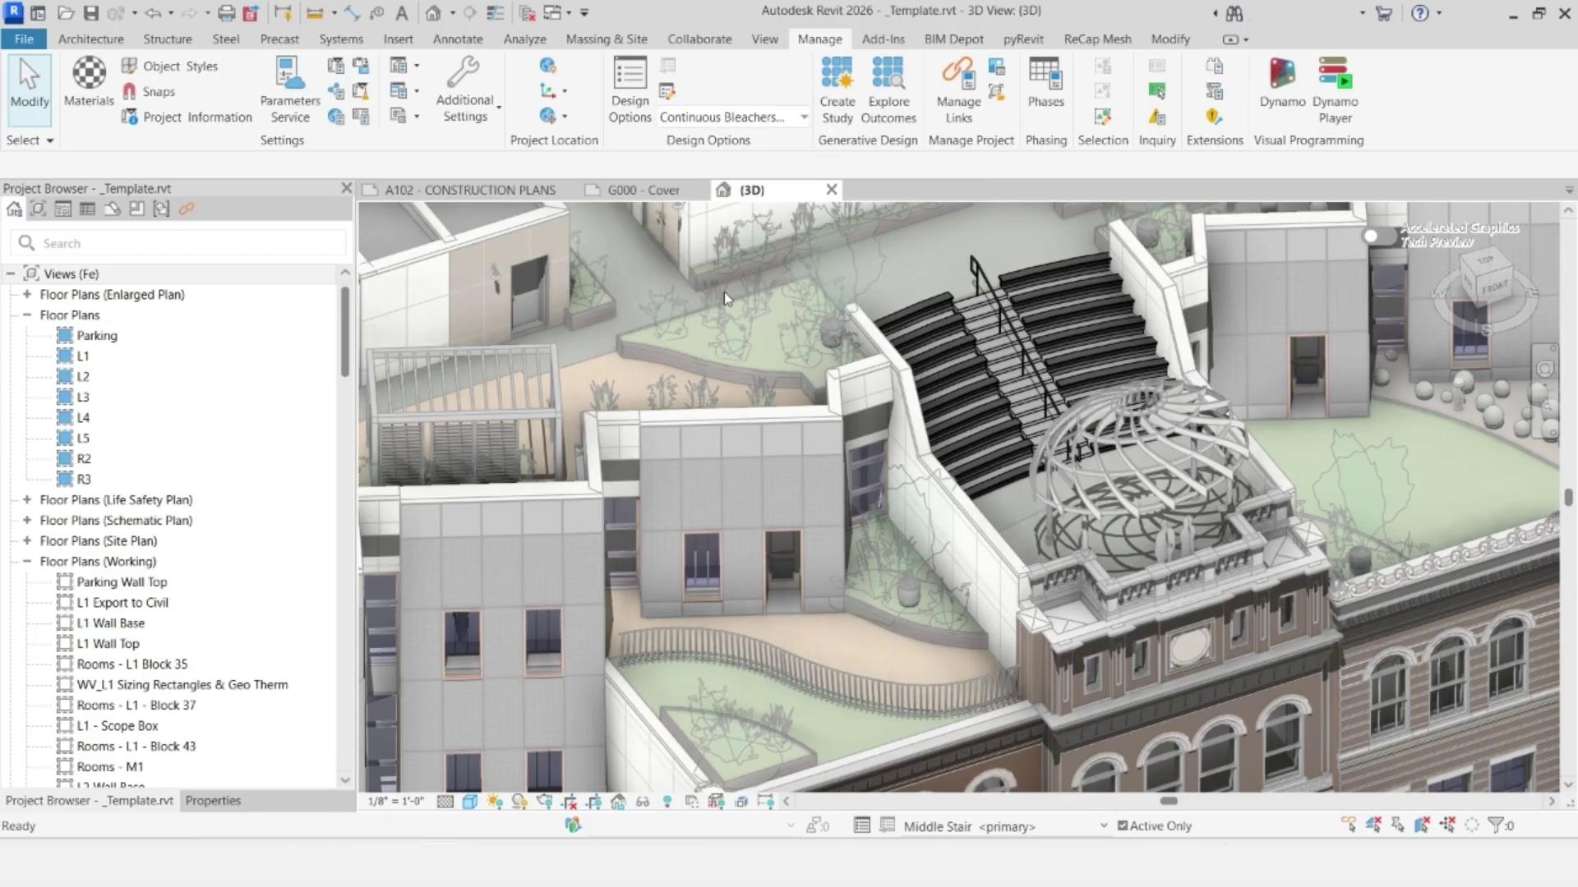
{"action": "left_click", "coordinate": [754, 118]}
{"action": "left_click", "coordinate": [721, 137]}
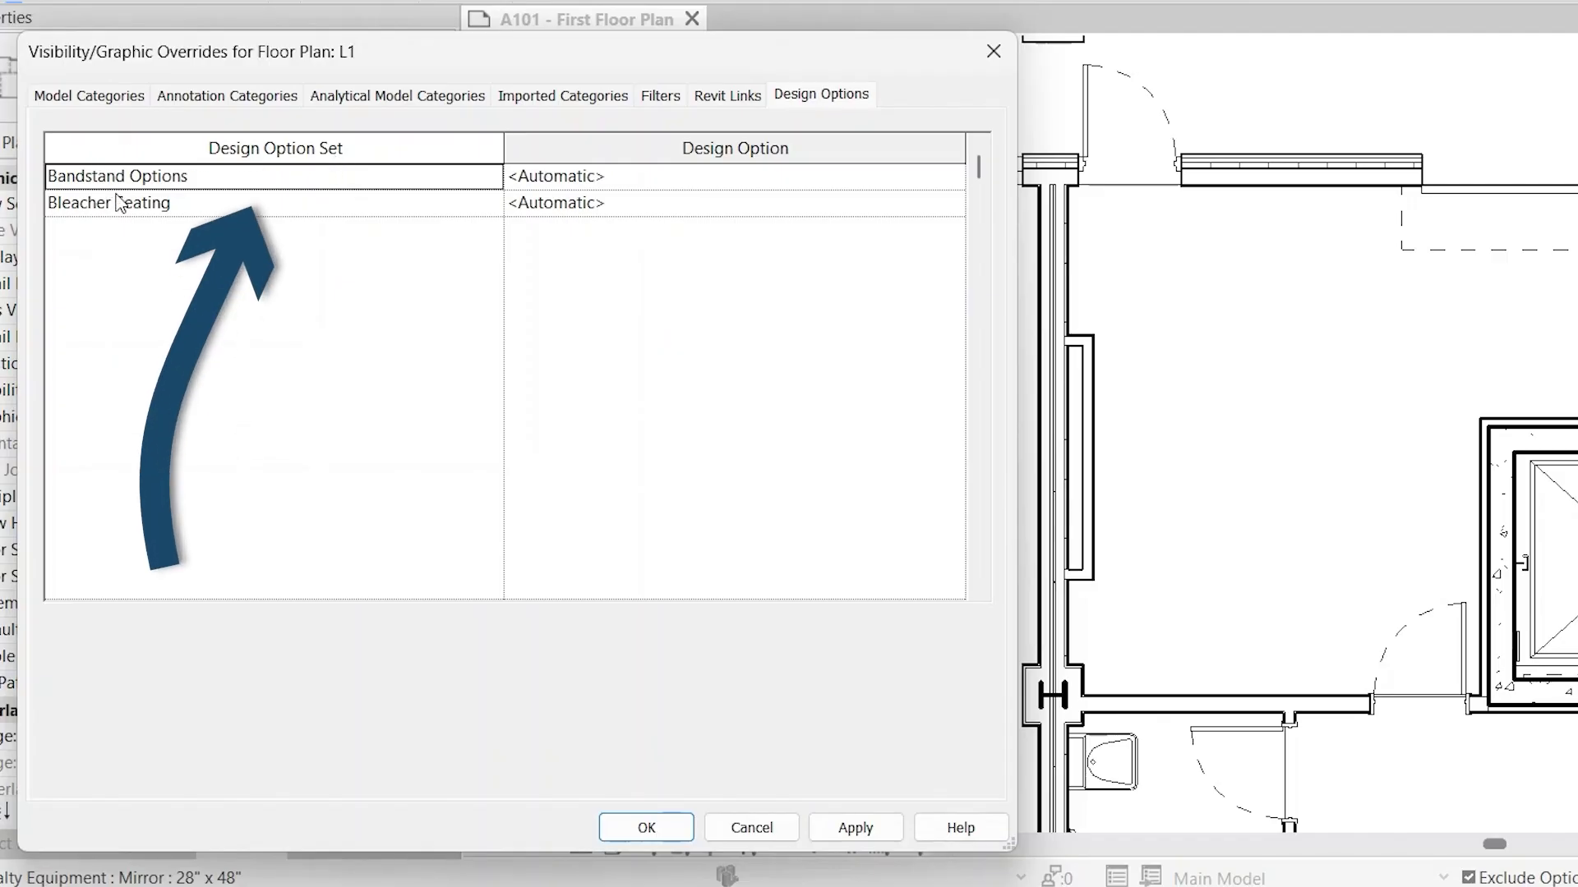
Force Bandstand Options to Simple Dome, then to Twisty Trellis <primary>
{"action": "left_click", "coordinate": [707, 156]}
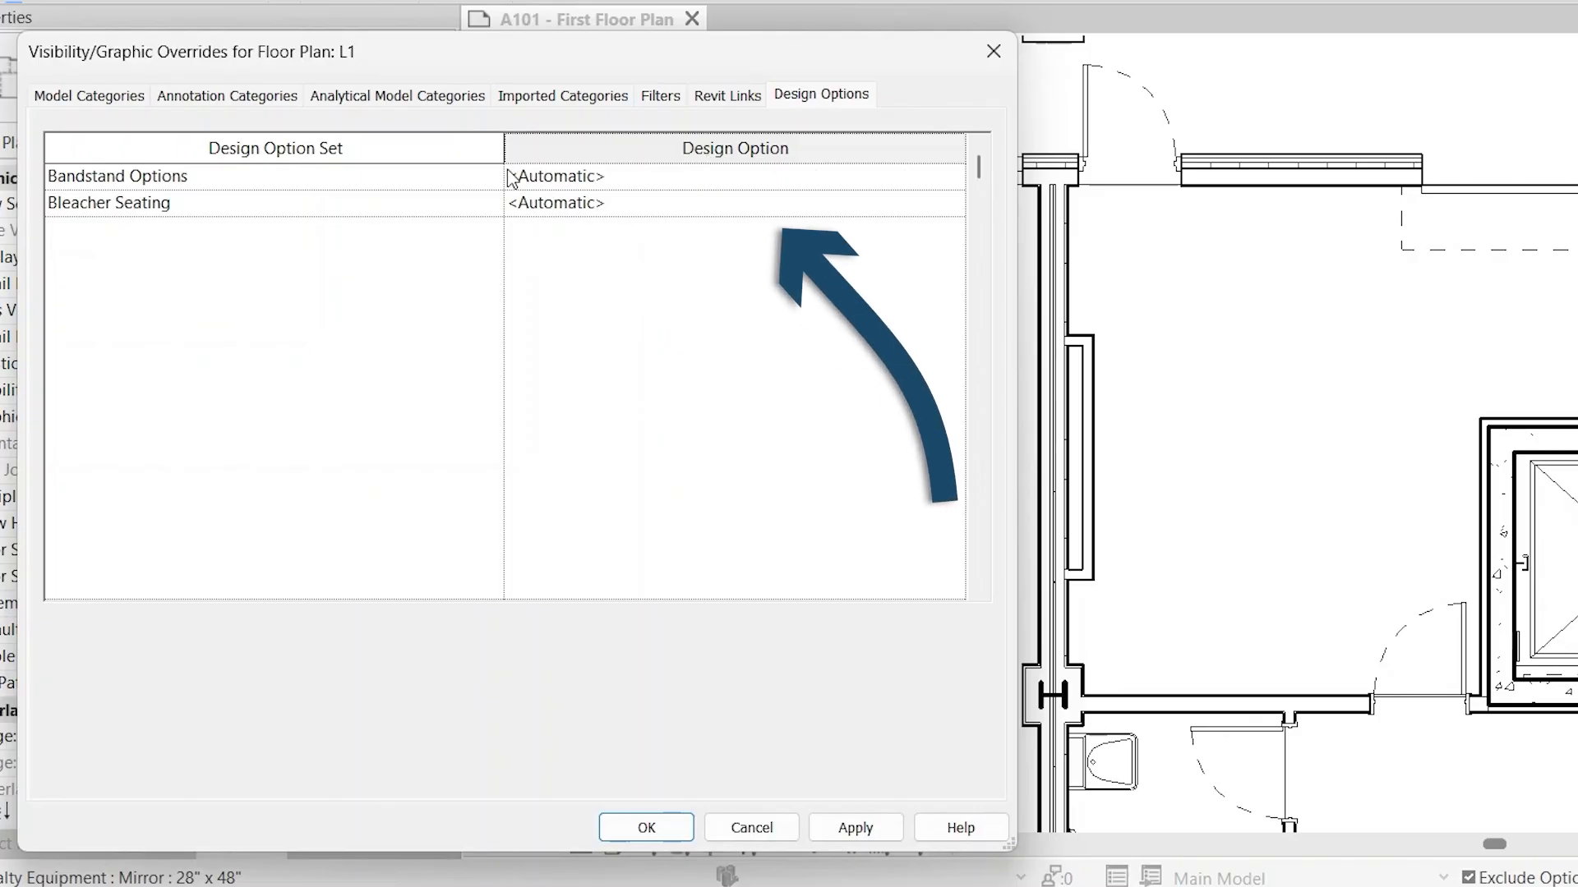
{"action": "left_click", "coordinate": [716, 182]}
{"action": "left_click", "coordinate": [778, 182]}
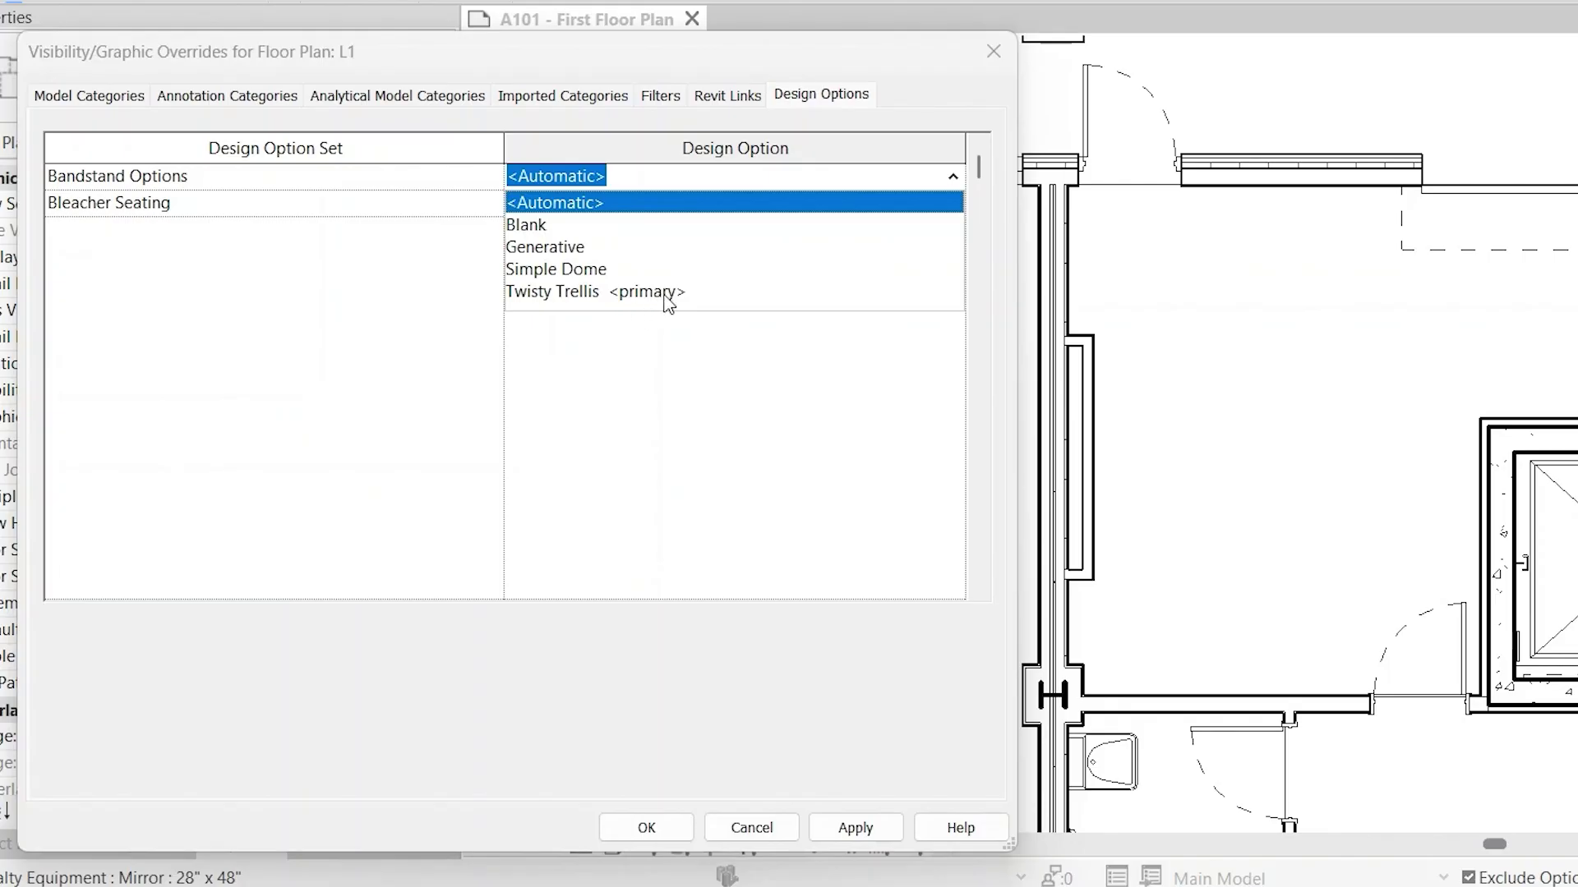
{"action": "left_click", "coordinate": [585, 271]}
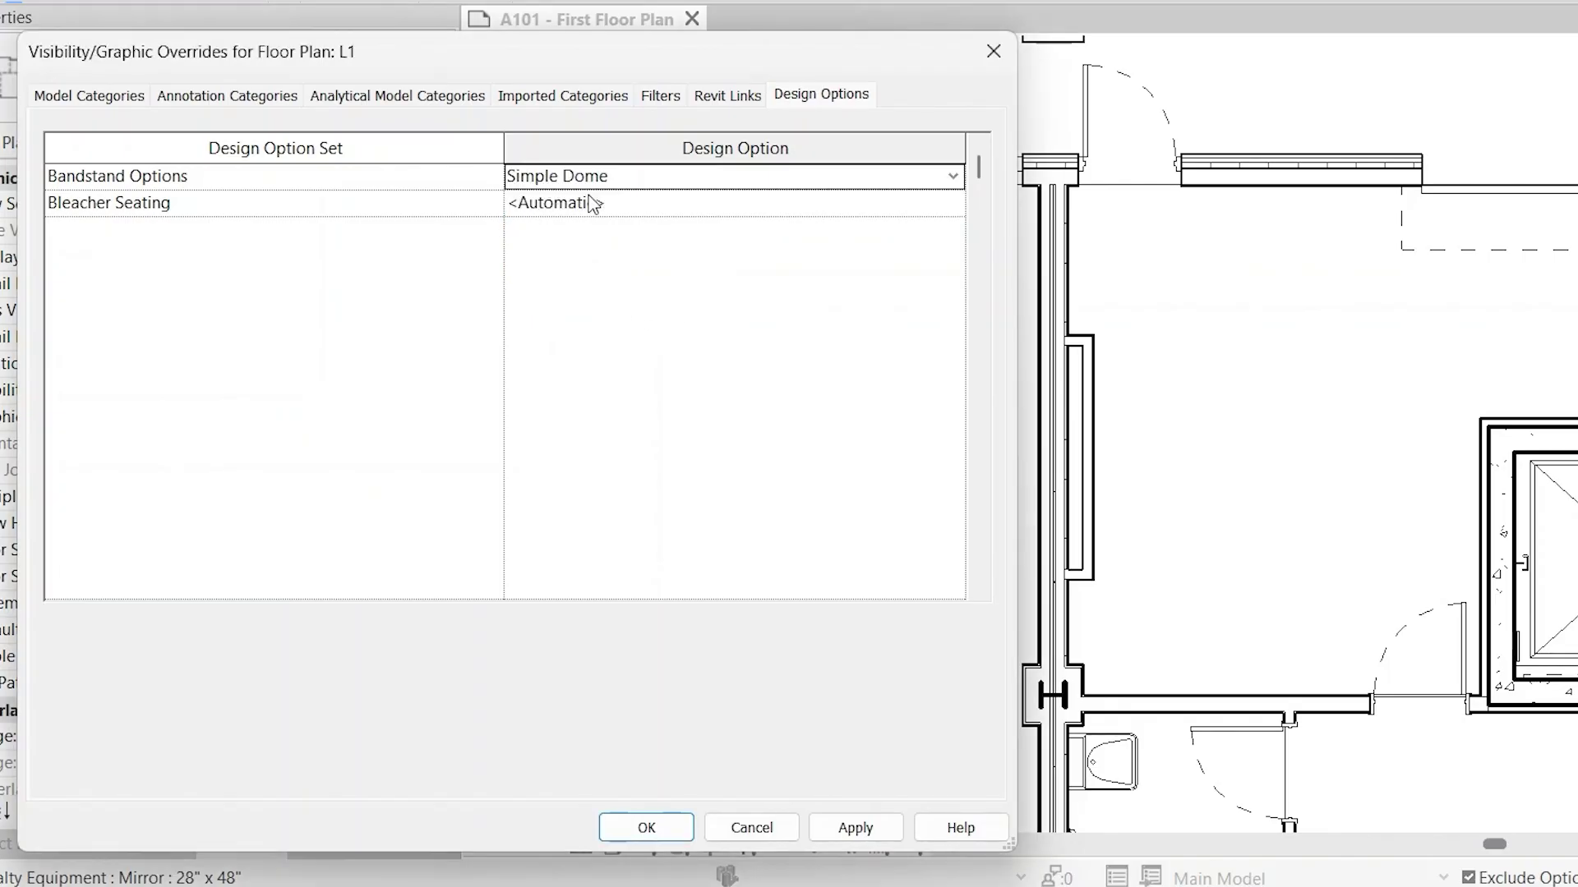
{"action": "left_click", "coordinate": [739, 176]}
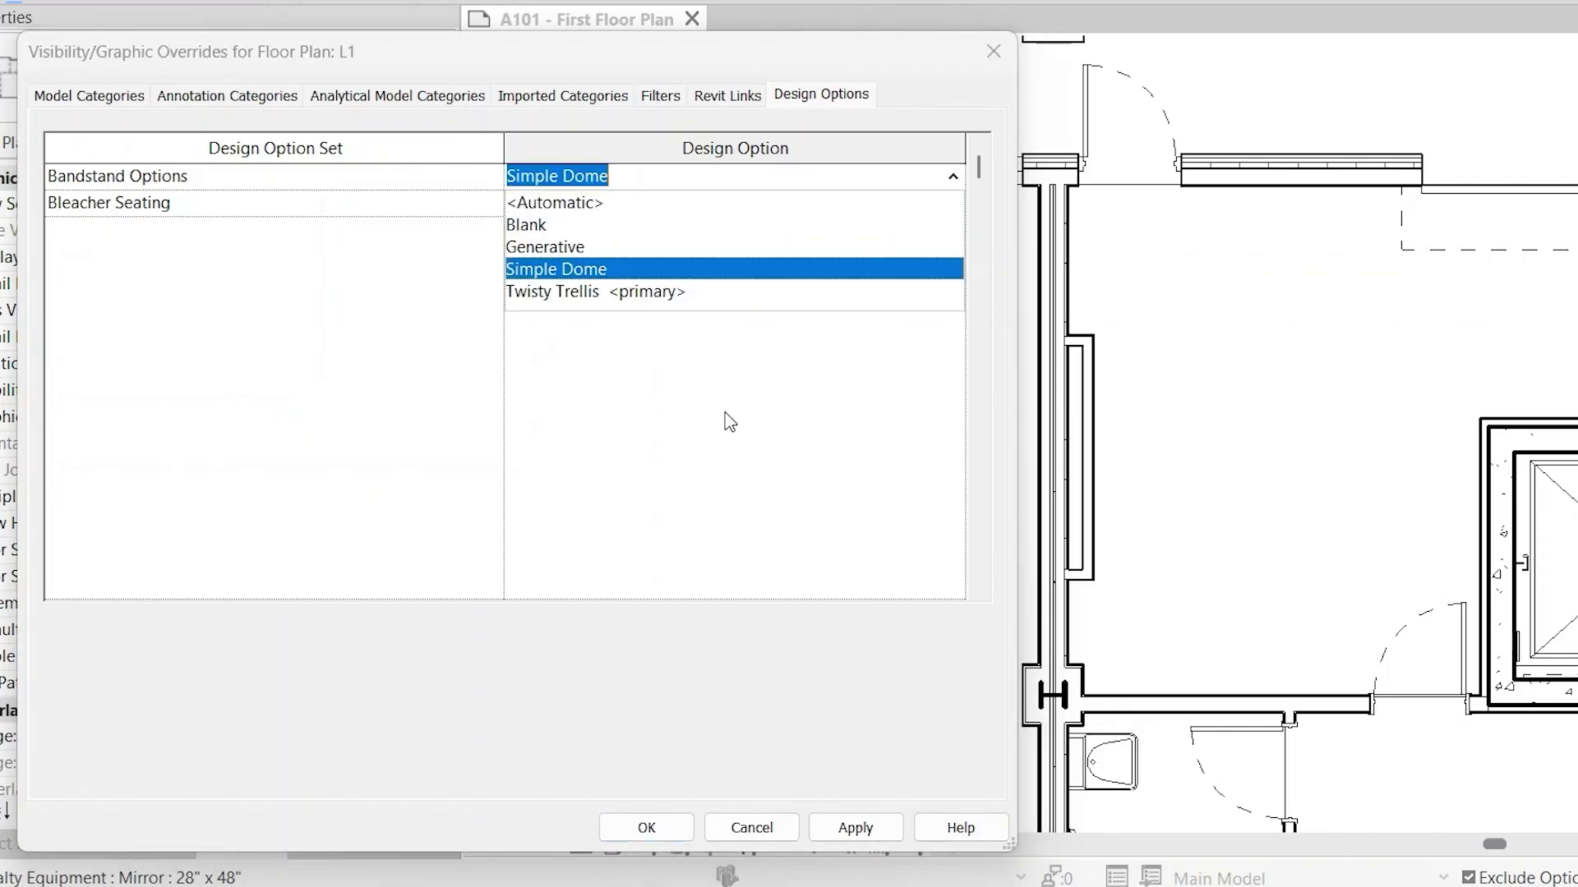
{"action": "left_click", "coordinate": [665, 295]}
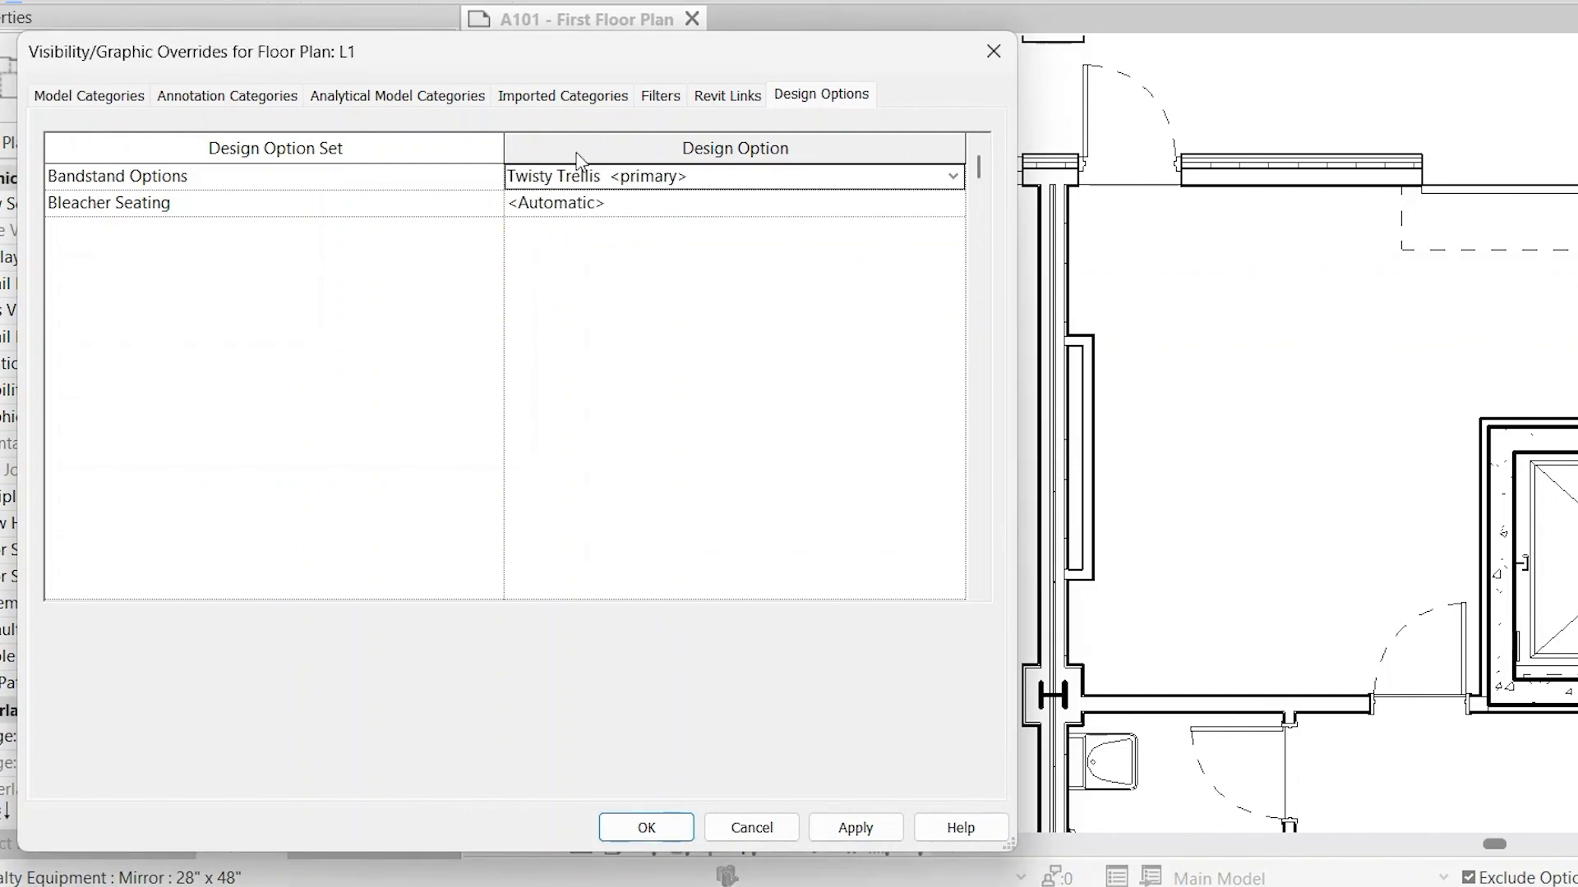